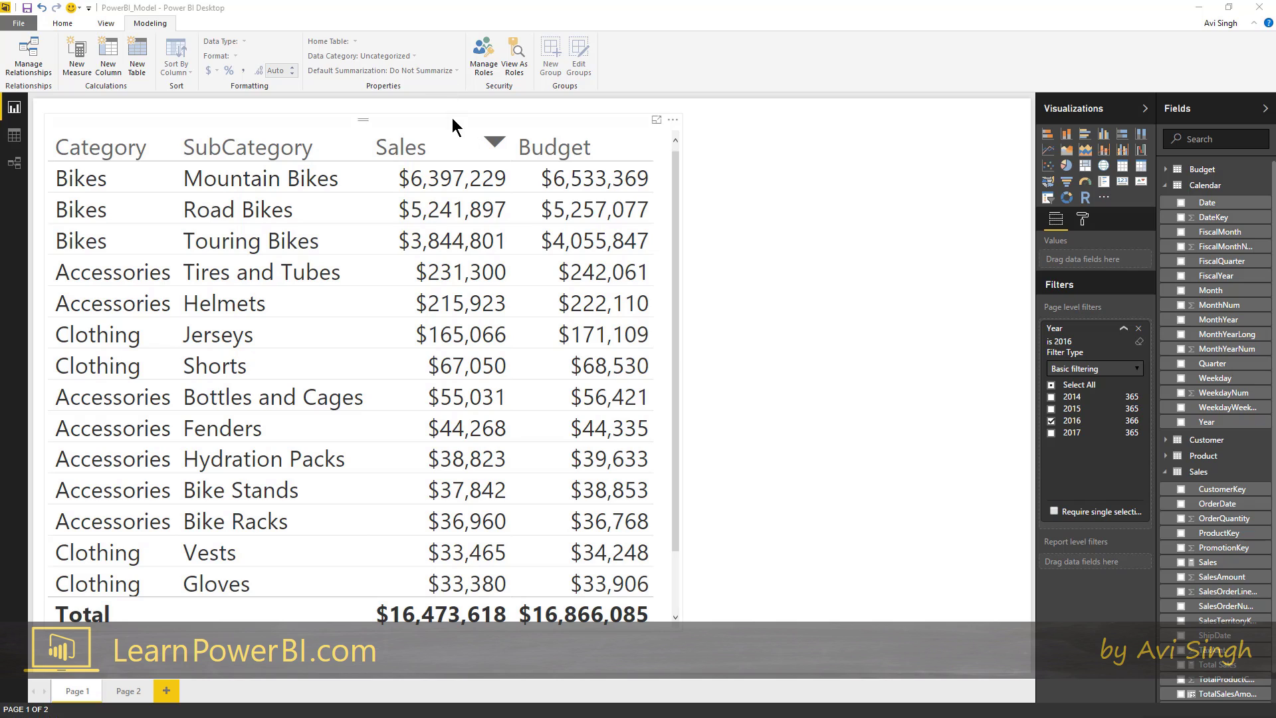
Shift the Sales/Budget table visual right and drag its right edge slightly outward
{"action": "left_click_drag", "start_coordinate": [452, 120], "coordinate": [517, 120]}
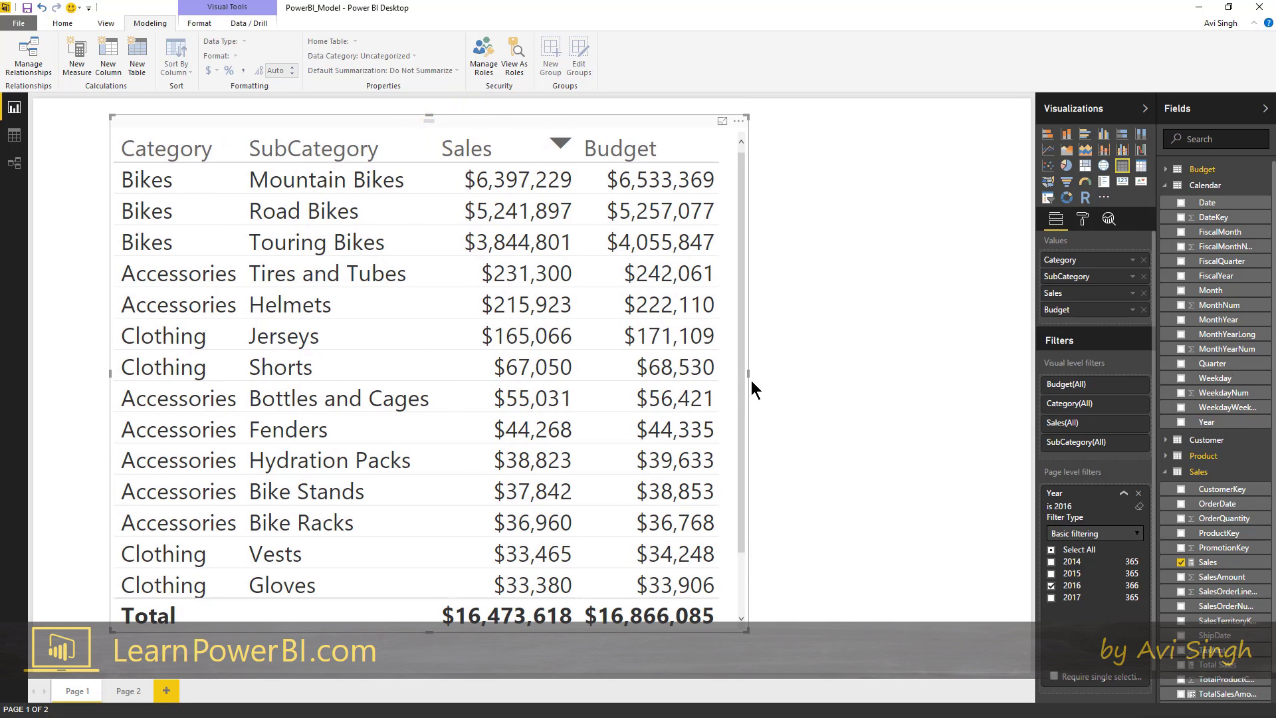
{"action": "left_click_drag", "start_coordinate": [747, 374], "coordinate": [767, 370]}
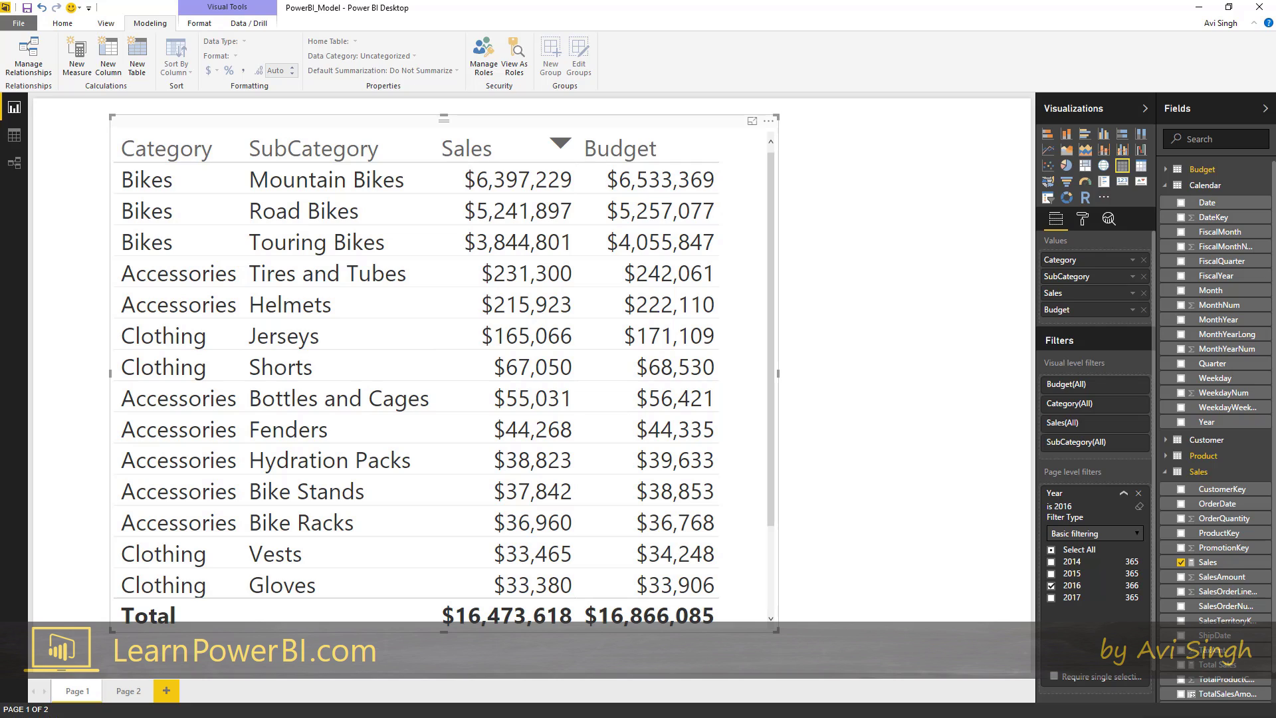
In the Excel pivot workbook, add the Sales measure to the pivot's values
{"action": "key", "text": "alt+Tab"}
{"action": "left_click", "coordinate": [313, 342]}
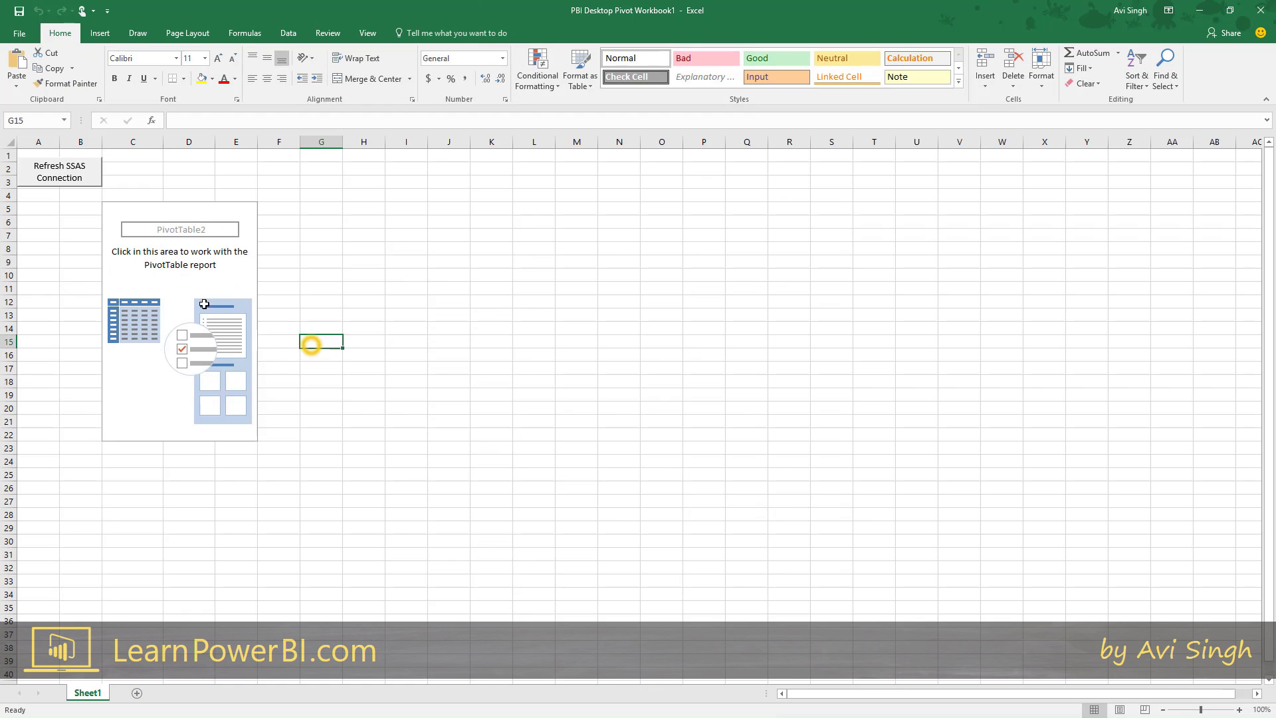
{"action": "left_click", "coordinate": [139, 214]}
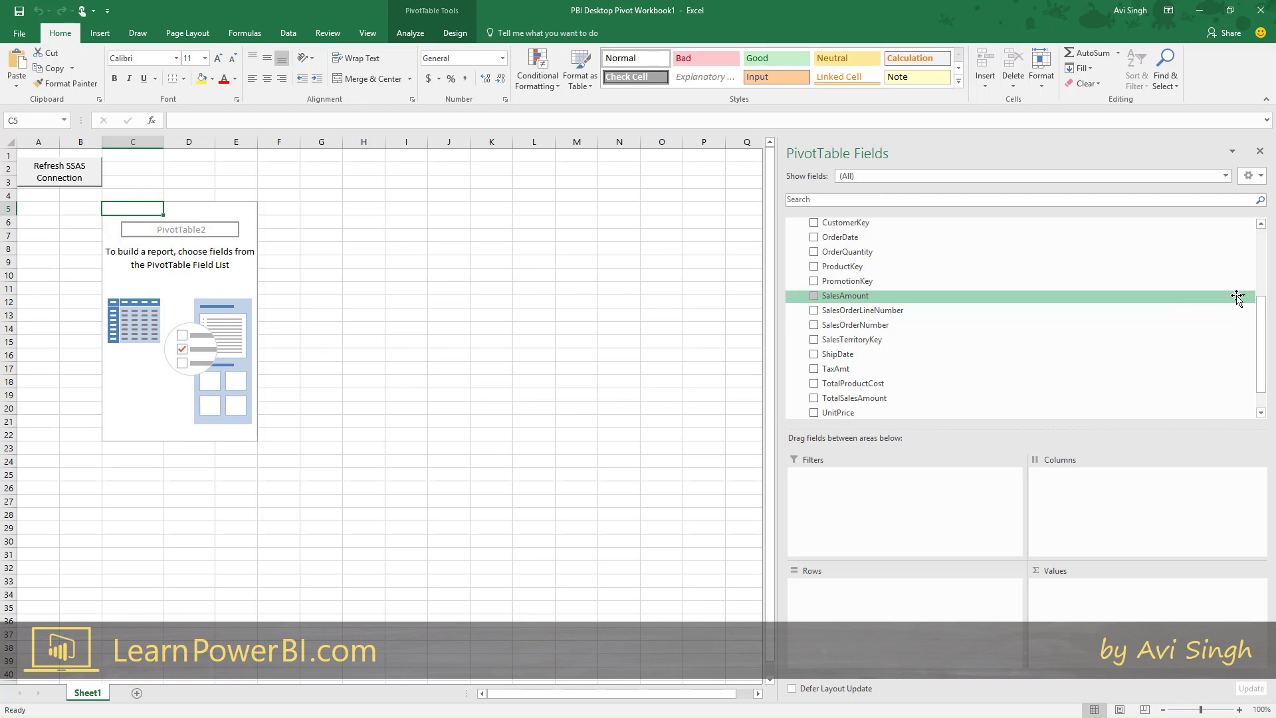
{"action": "left_click", "coordinate": [1260, 252]}
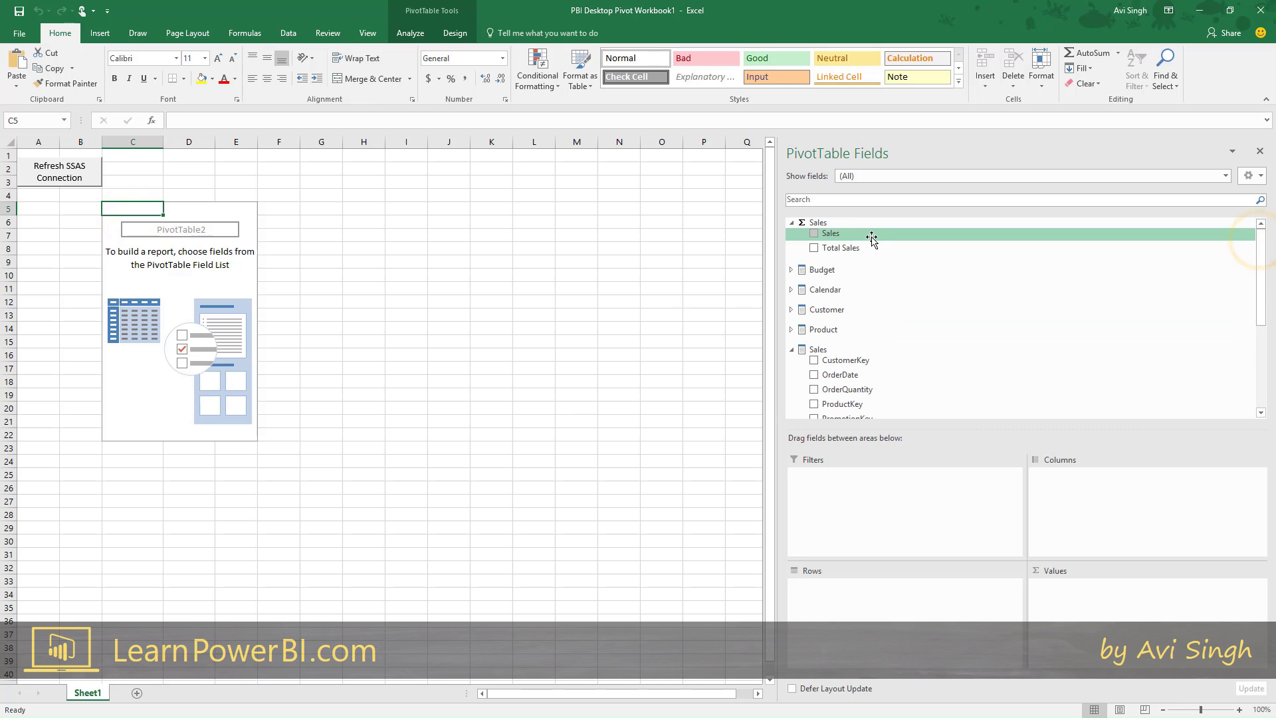
{"action": "left_click", "coordinate": [247, 33]}
{"action": "left_click", "coordinate": [288, 34]}
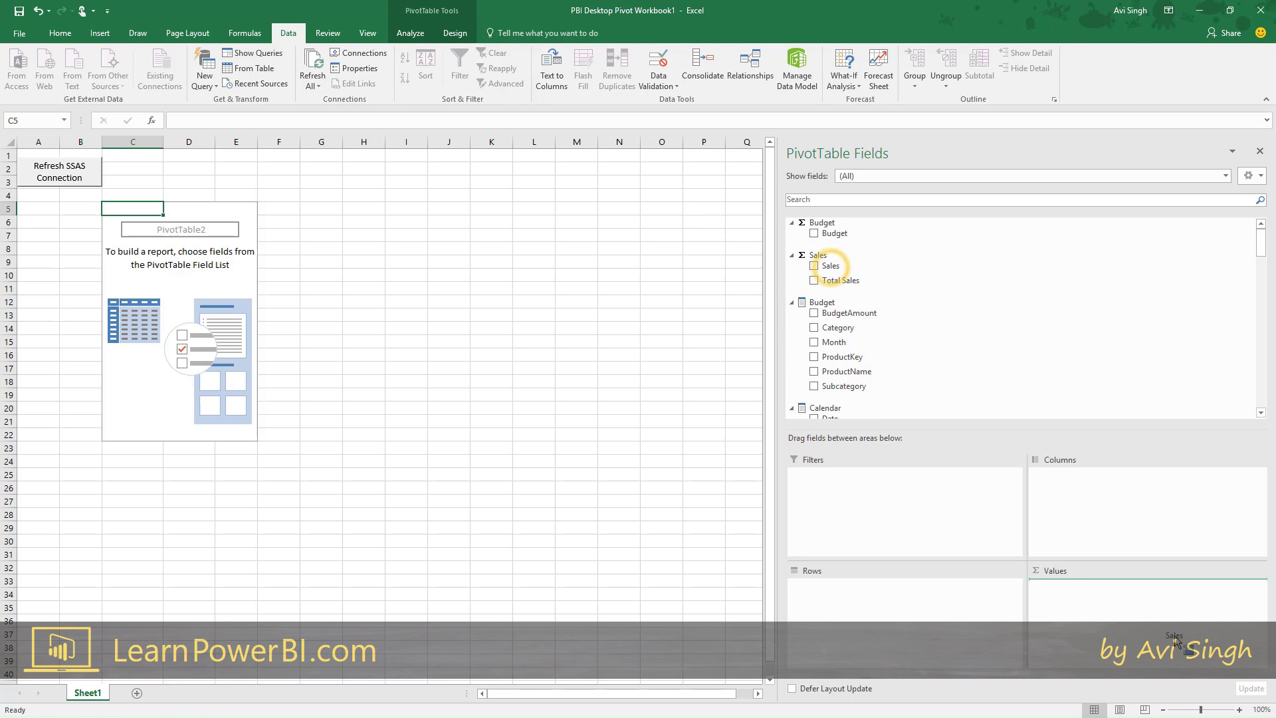
{"action": "left_click", "coordinate": [814, 265]}
Put Category and then SubCategory into the pivot's Rows
{"action": "left_click", "coordinate": [791, 255]}
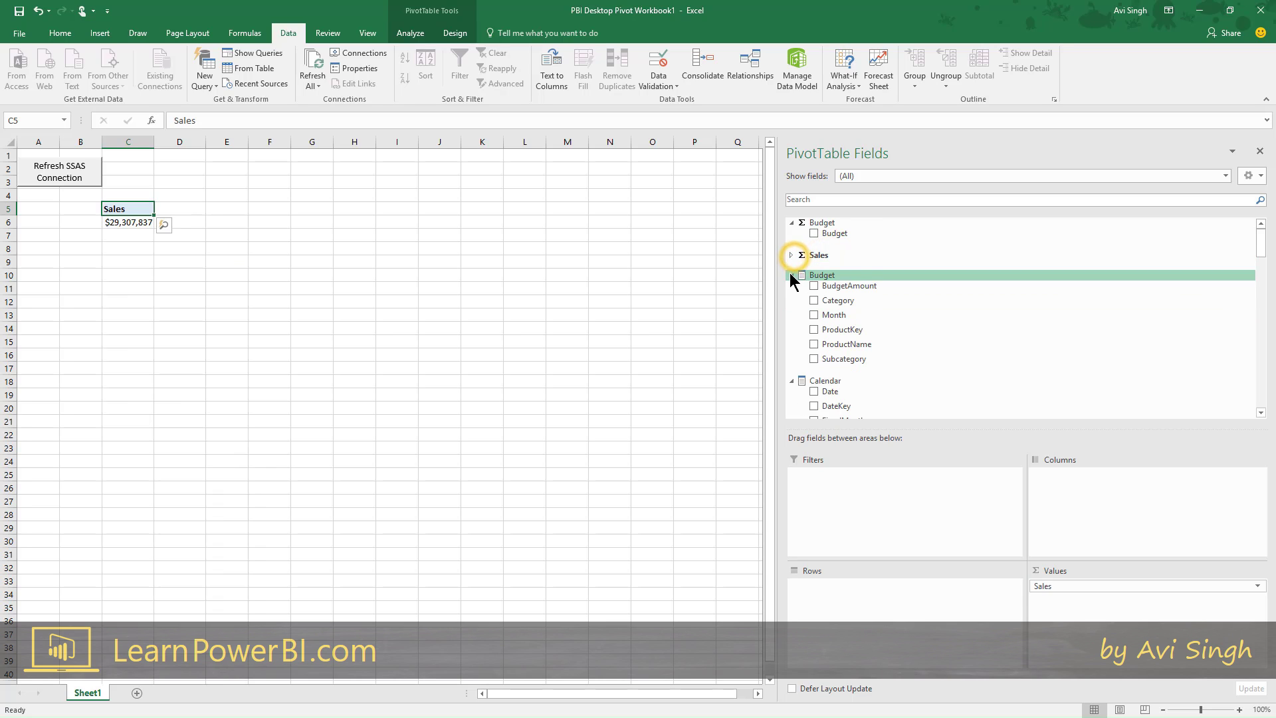
{"action": "left_click", "coordinate": [791, 275]}
{"action": "left_click", "coordinate": [791, 294]}
{"action": "left_click", "coordinate": [791, 314]}
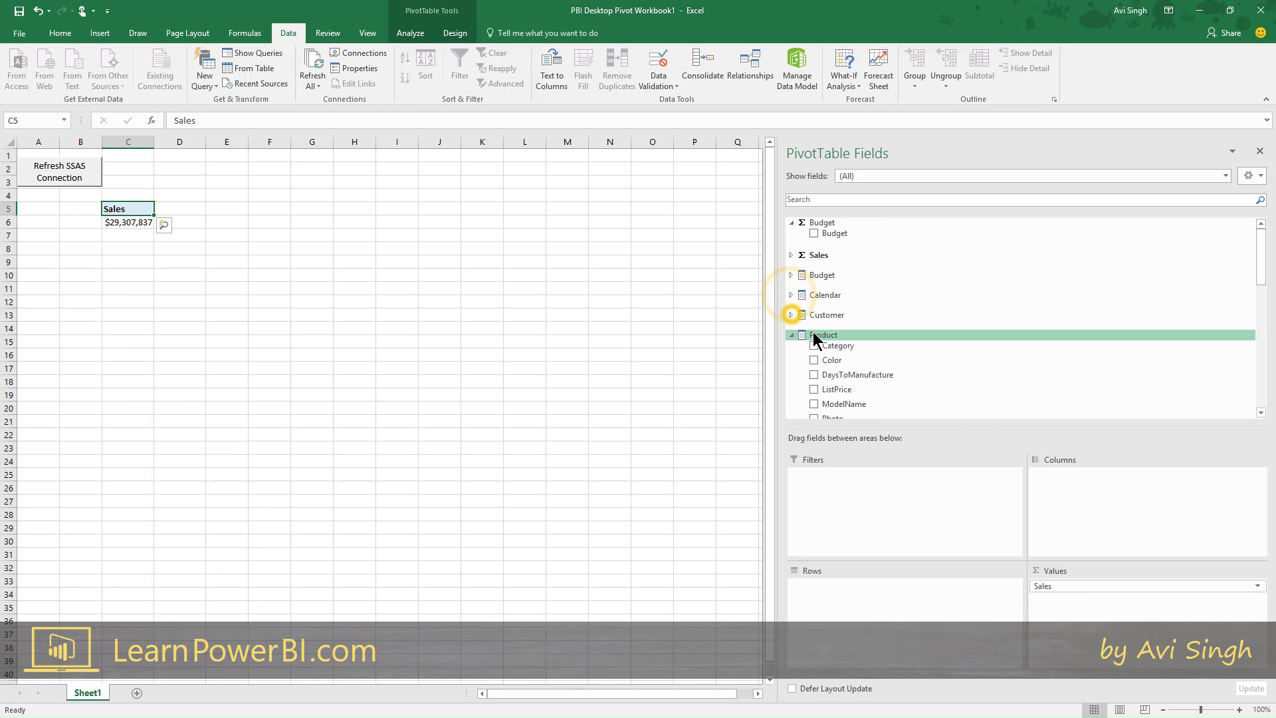
{"action": "left_click_drag", "start_coordinate": [831, 352], "coordinate": [855, 601]}
{"action": "scroll", "coordinate": [891, 348], "scroll_direction": "down", "scroll_amount": 2}
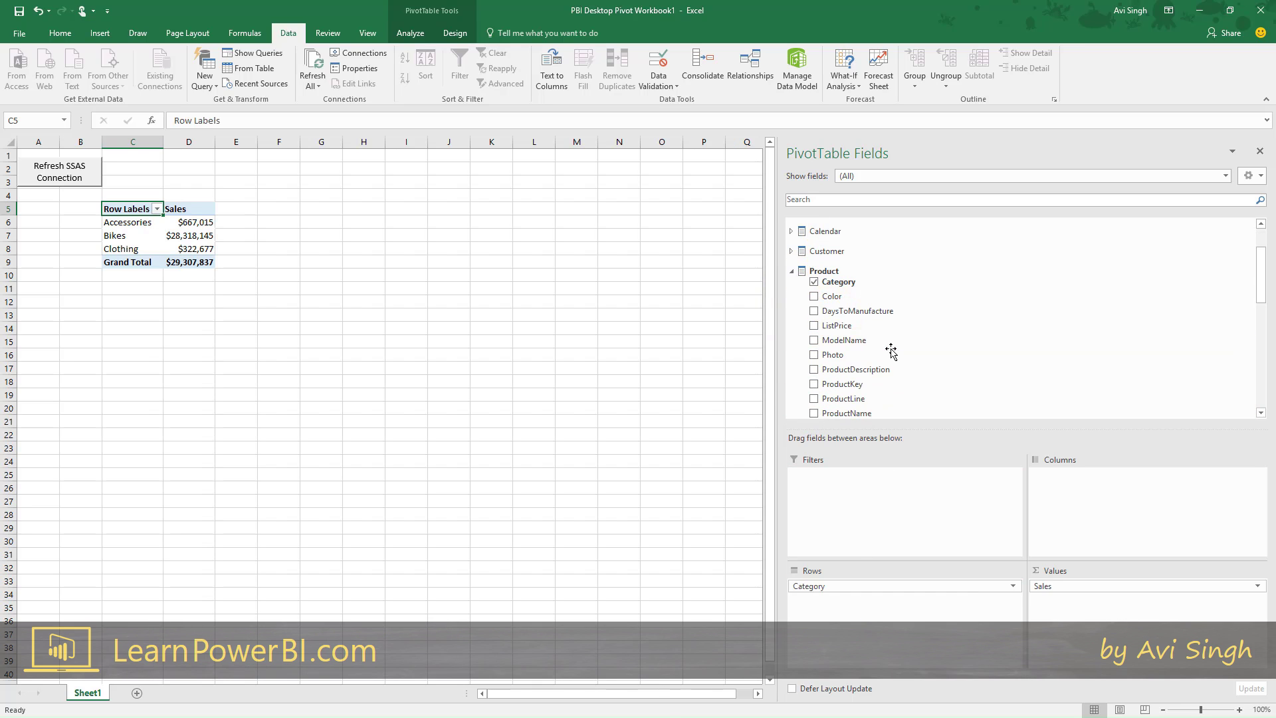
{"action": "left_click_drag", "start_coordinate": [862, 396], "coordinate": [864, 605]}
Switch the pivot to Tabular Form without subtotals and copy range C5:E23
{"action": "left_click", "coordinate": [455, 35]}
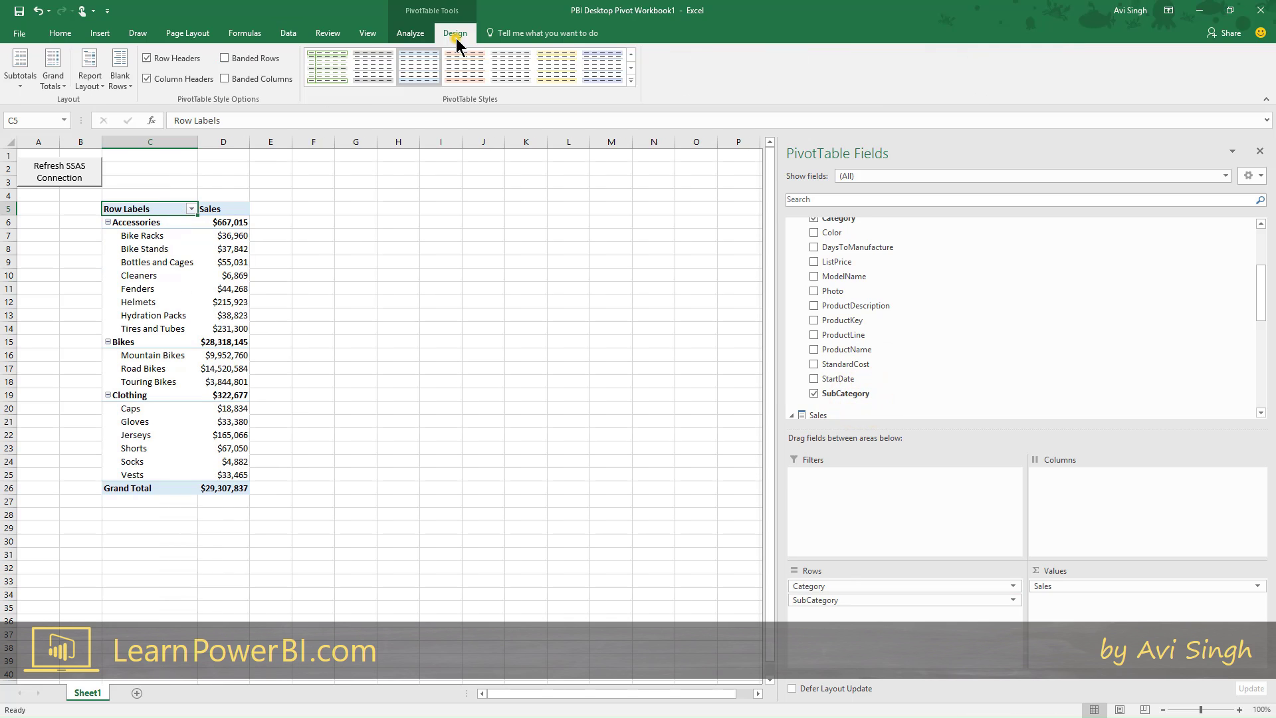
{"action": "left_click", "coordinate": [90, 81]}
{"action": "left_click", "coordinate": [108, 164]}
{"action": "left_click", "coordinate": [20, 79]}
{"action": "left_click", "coordinate": [29, 105]}
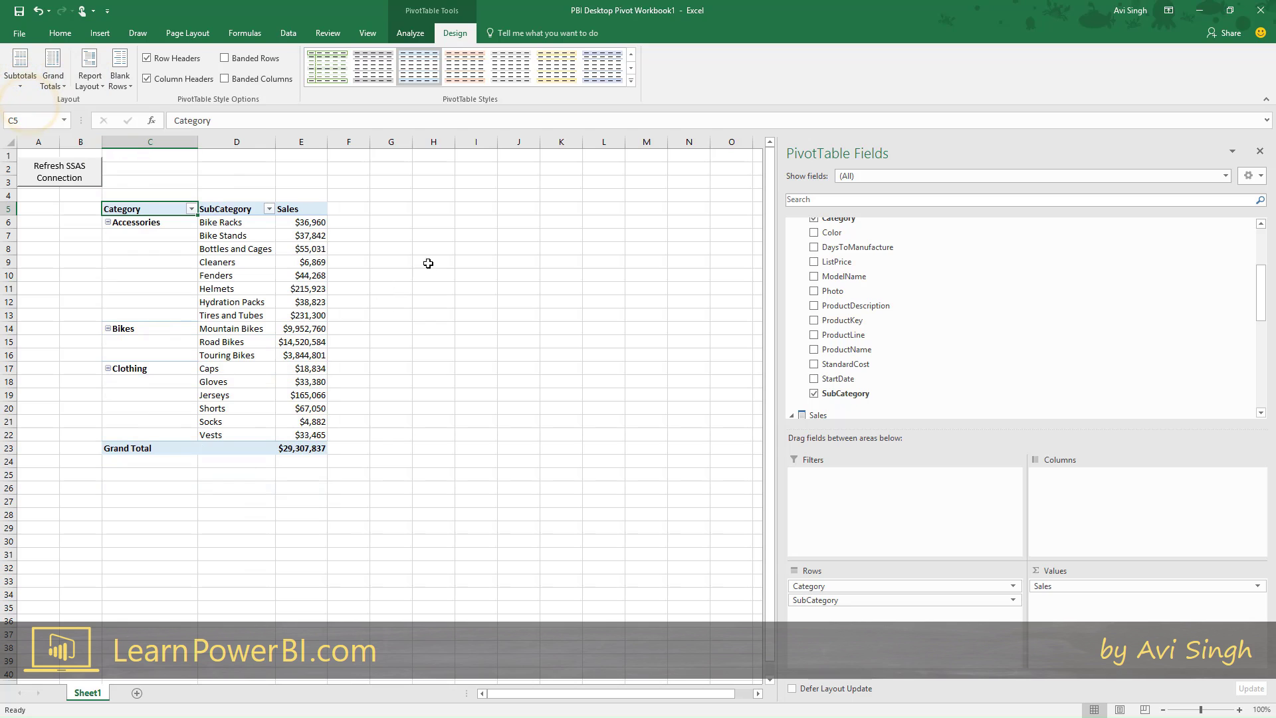
{"action": "left_click_drag", "start_coordinate": [106, 209], "coordinate": [312, 448]}
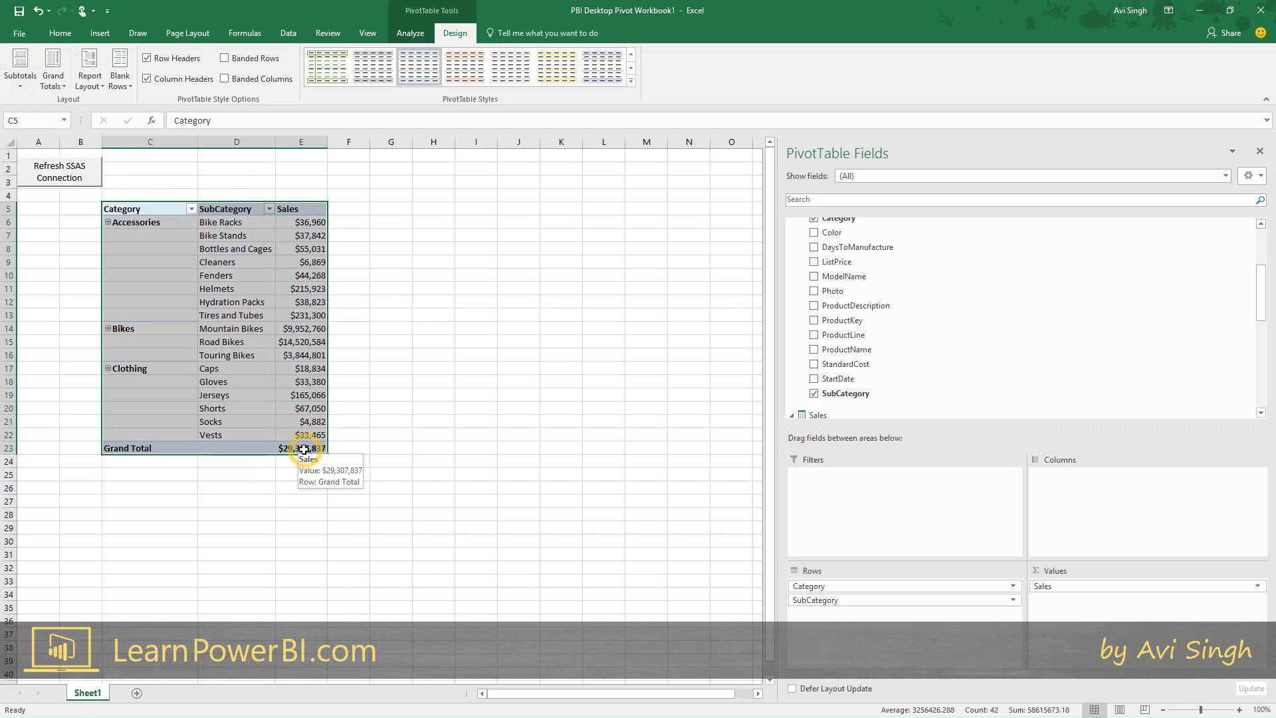
{"action": "key", "text": "ctrl+c"}
Paste a copy of the pivot at G5 and swap its Sales value for Budget
{"action": "left_click", "coordinate": [393, 208]}
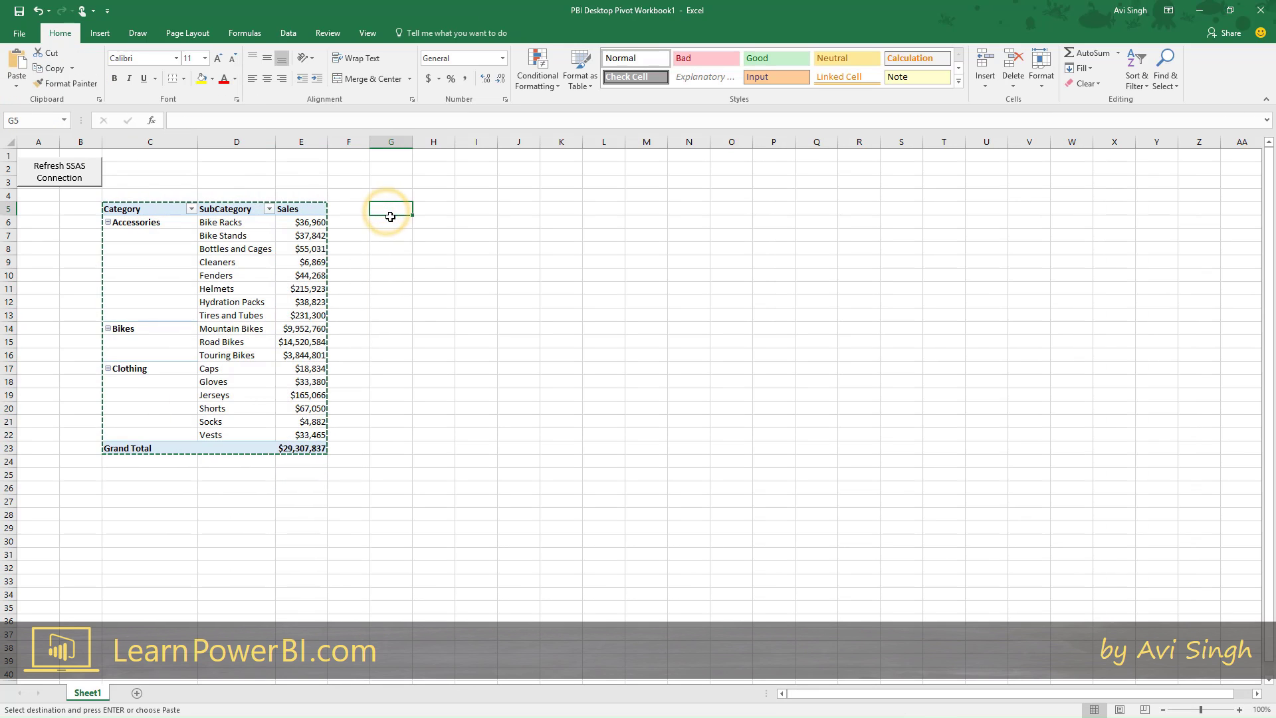
{"action": "key", "text": "ctrl+v"}
{"action": "left_click", "coordinate": [432, 259]}
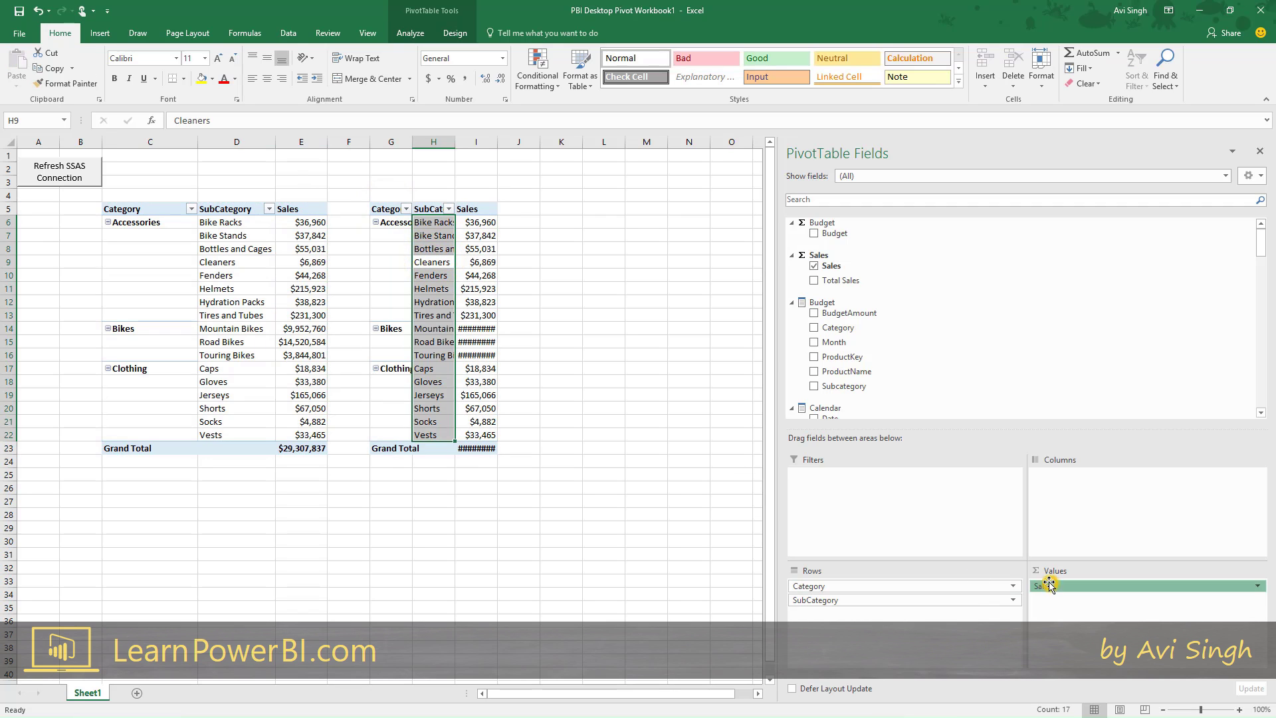
{"action": "left_click_drag", "start_coordinate": [1053, 586], "coordinate": [606, 577]}
{"action": "left_click_drag", "start_coordinate": [830, 233], "coordinate": [1128, 592]}
{"action": "left_click", "coordinate": [790, 224]}
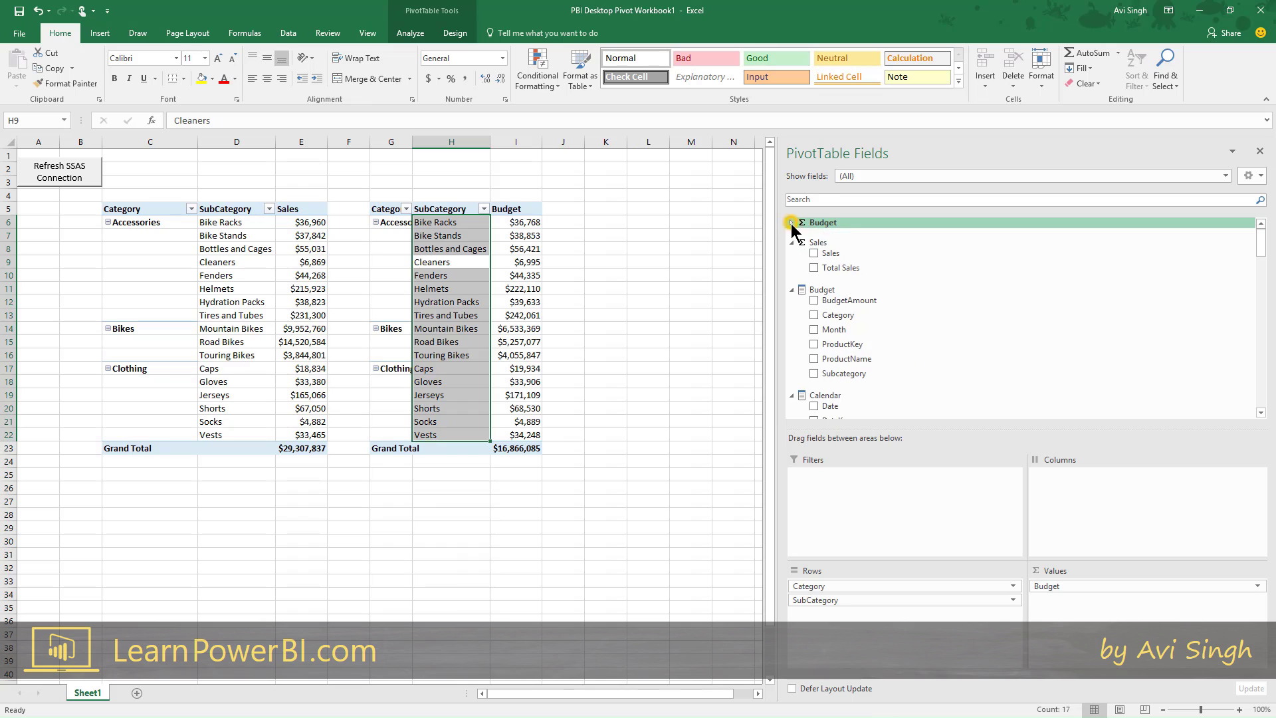
{"action": "left_click", "coordinate": [791, 242]}
{"action": "left_click", "coordinate": [791, 263]}
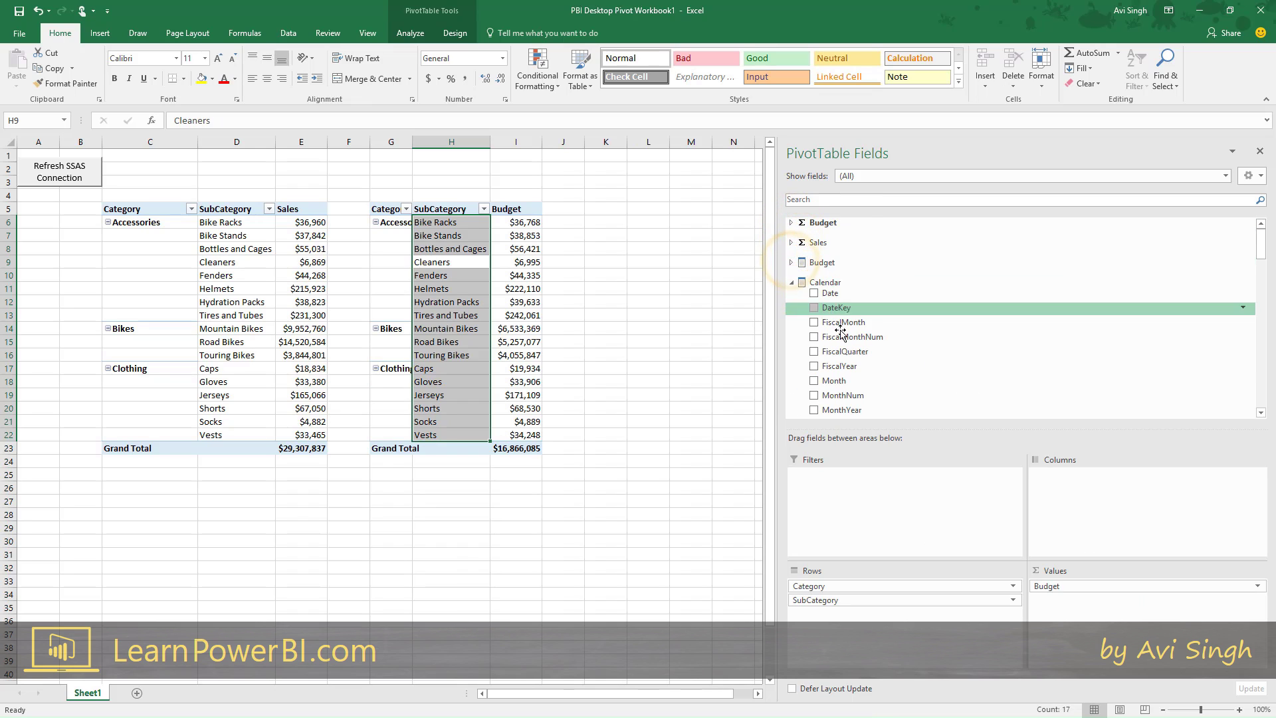
Add a Year slicer and place it at the upper right
{"action": "scroll", "coordinate": [861, 399], "scroll_direction": "down", "scroll_amount": 2}
{"action": "scroll", "coordinate": [860, 398], "scroll_direction": "down", "scroll_amount": 3}
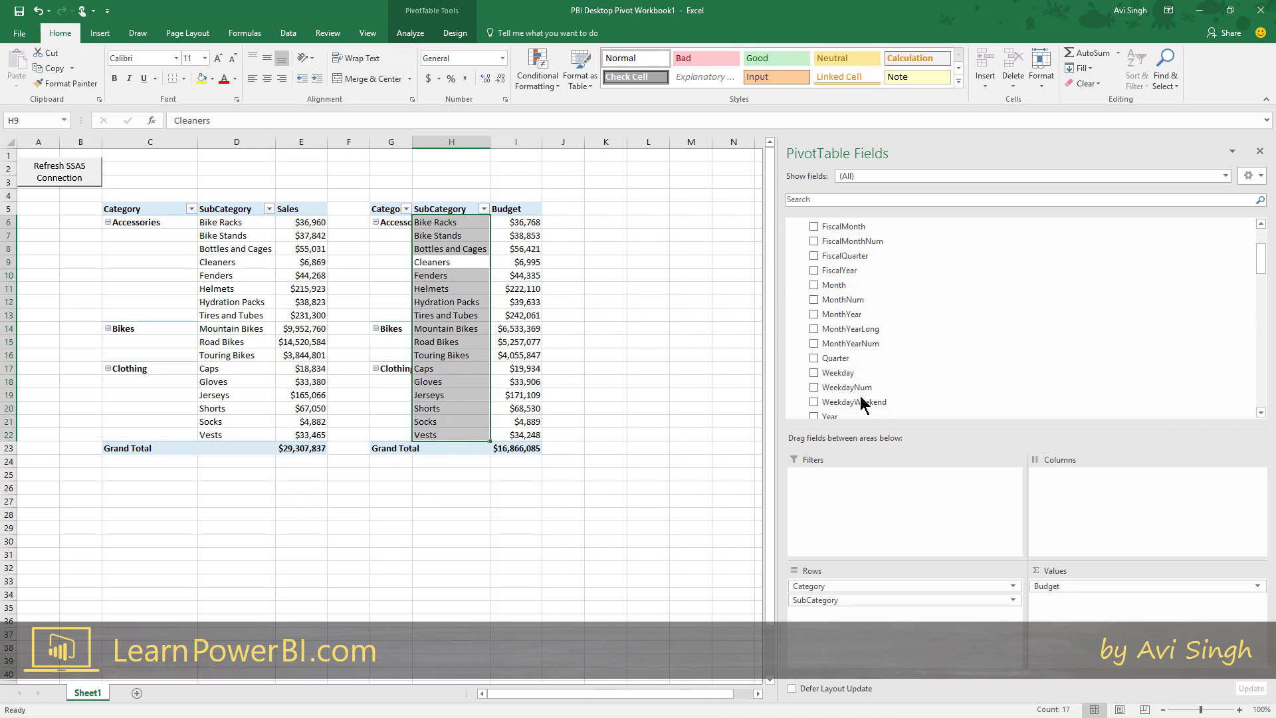
{"action": "right_click", "coordinate": [837, 353]}
{"action": "left_click", "coordinate": [768, 423]}
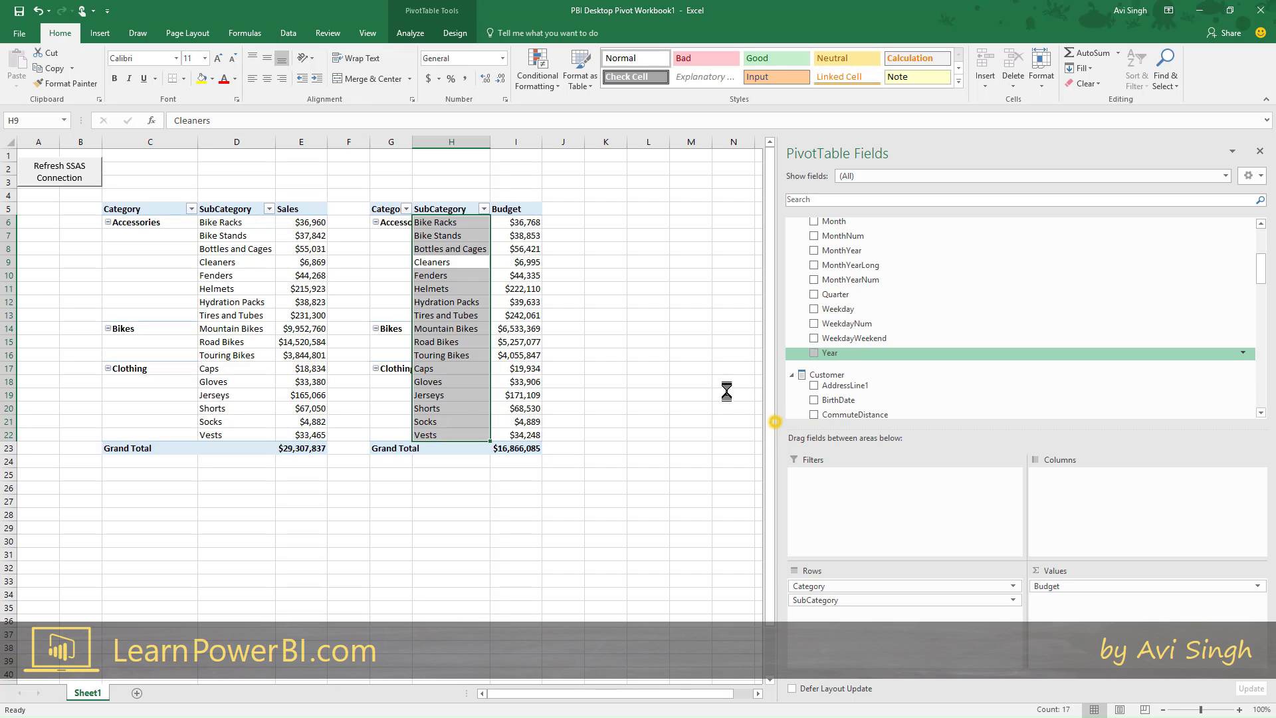
{"action": "left_click_drag", "start_coordinate": [388, 341], "coordinate": [682, 182]}
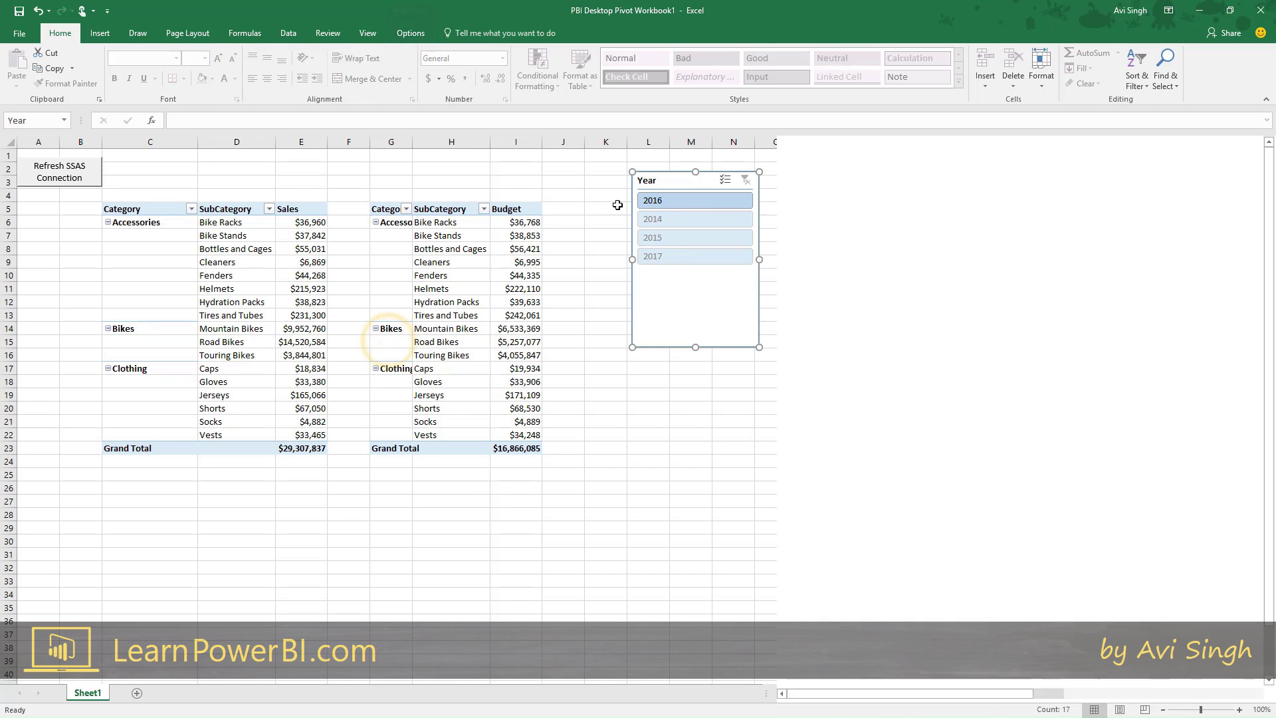
{"action": "left_click", "coordinate": [516, 237]}
Connect the Year slicer to PivotTable2, move it below, filter to 2016, and autofit column G
{"action": "right_click", "coordinate": [665, 184]}
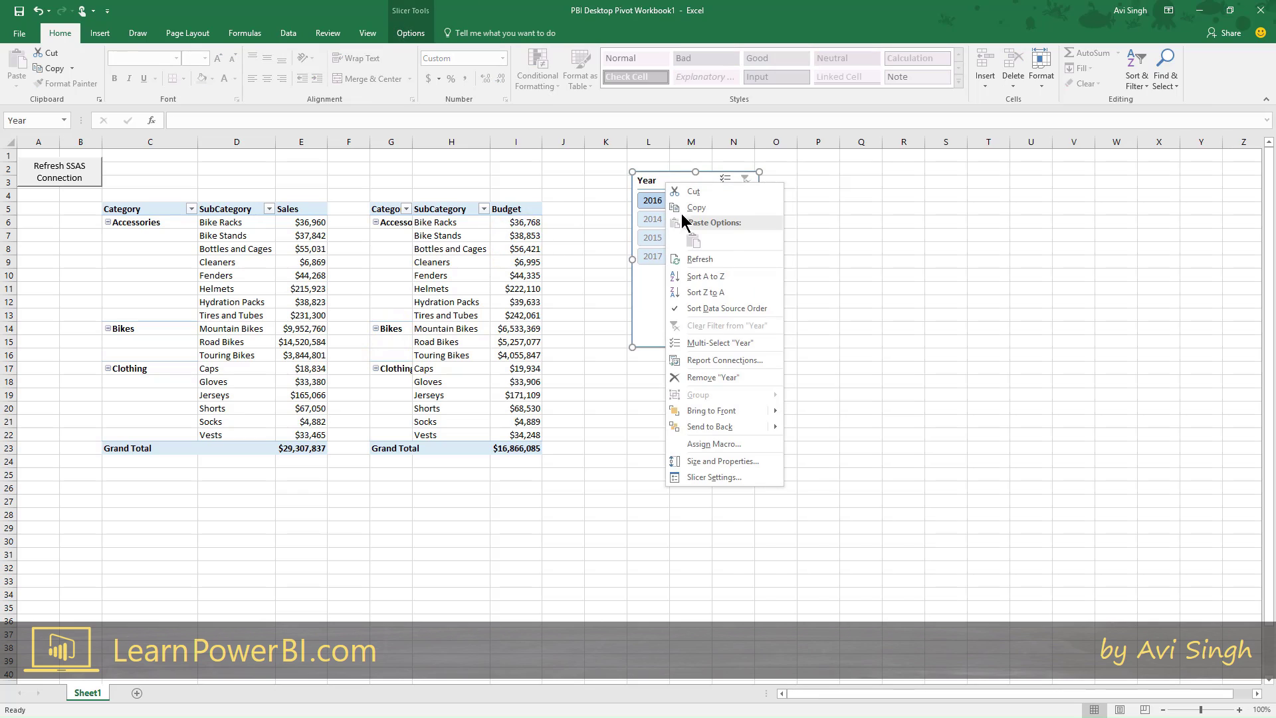
{"action": "left_click", "coordinate": [718, 357]}
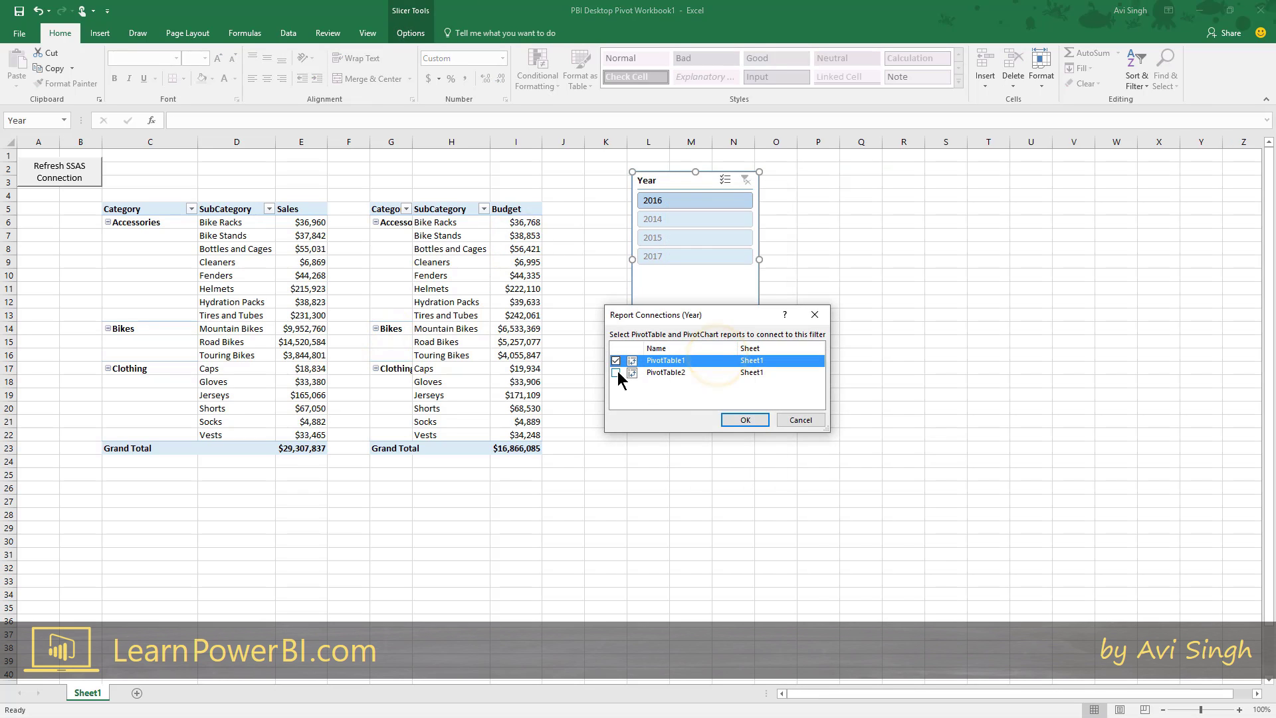
{"action": "left_click", "coordinate": [615, 372]}
{"action": "left_click", "coordinate": [731, 417]}
{"action": "left_click_drag", "start_coordinate": [673, 192], "coordinate": [101, 502]}
{"action": "left_click", "coordinate": [647, 234]}
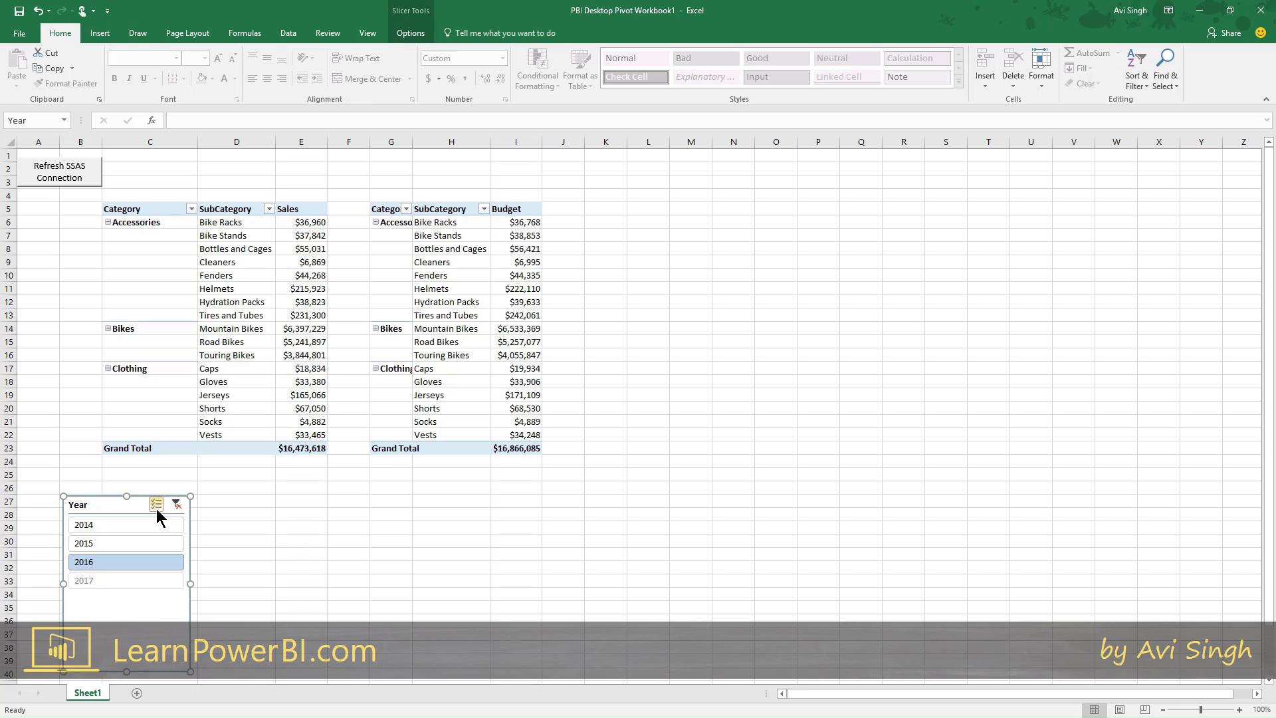
{"action": "double_click", "coordinate": [412, 148]}
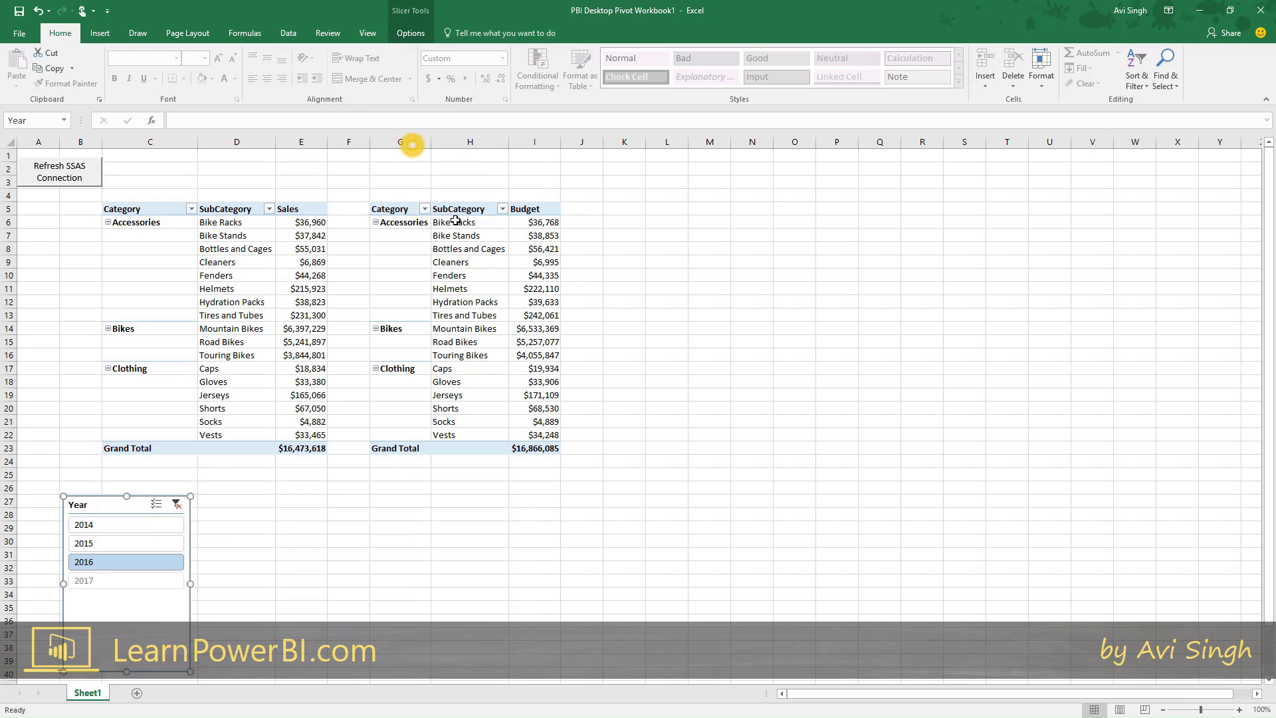
Relate Budget's Category to Product's Category in the model diagram, then return to Power BI
{"action": "mouse_move", "coordinate": [520, 344]}
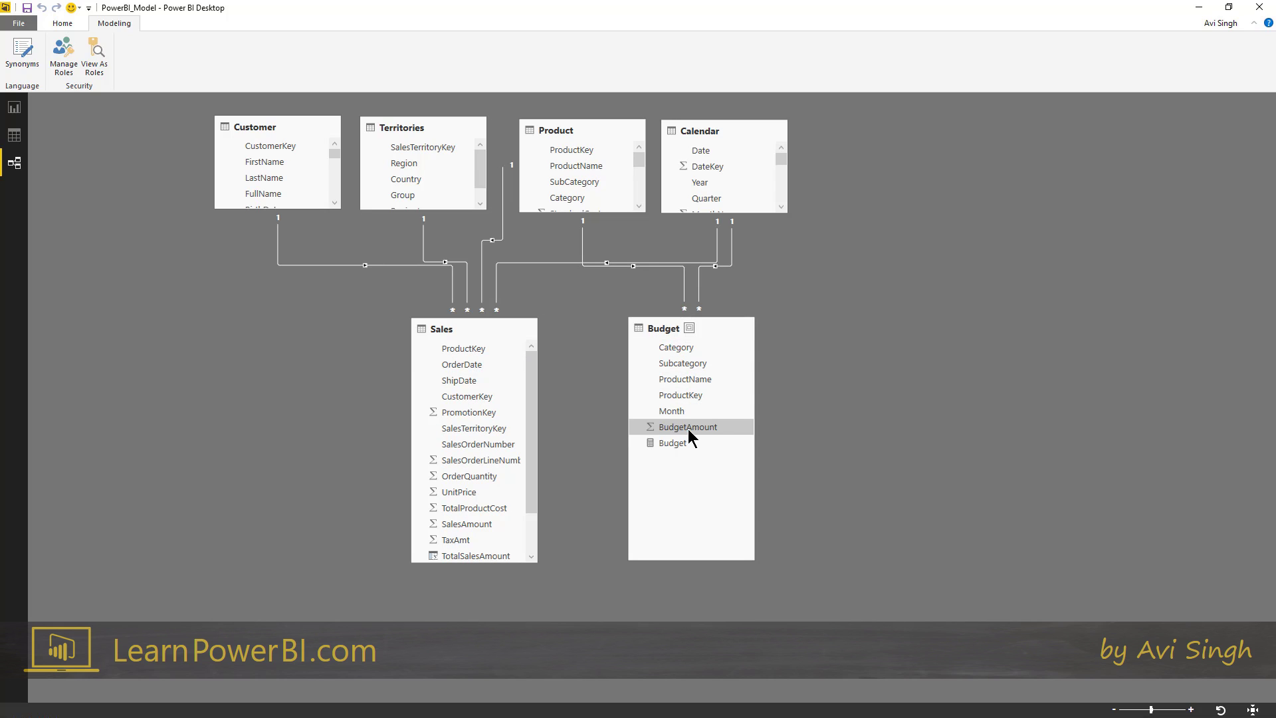
{"action": "left_click_drag", "start_coordinate": [676, 347], "coordinate": [692, 316]}
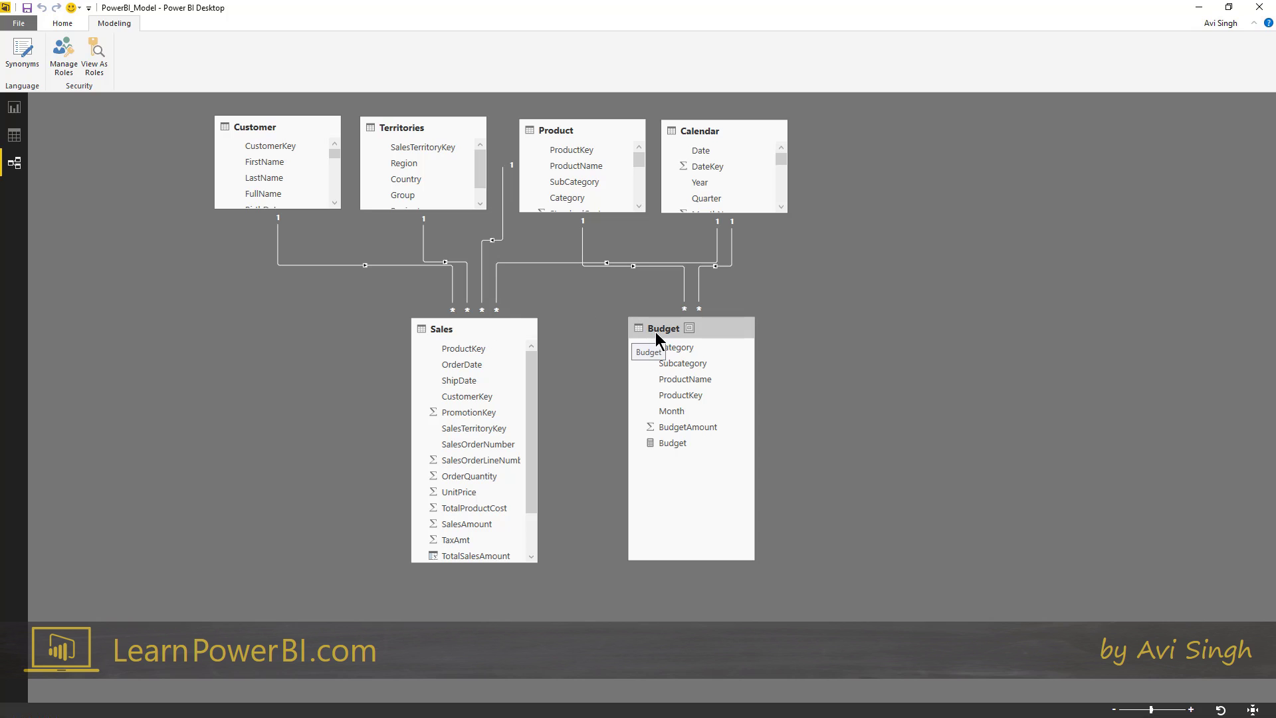
{"action": "key", "text": "alt+Tab"}
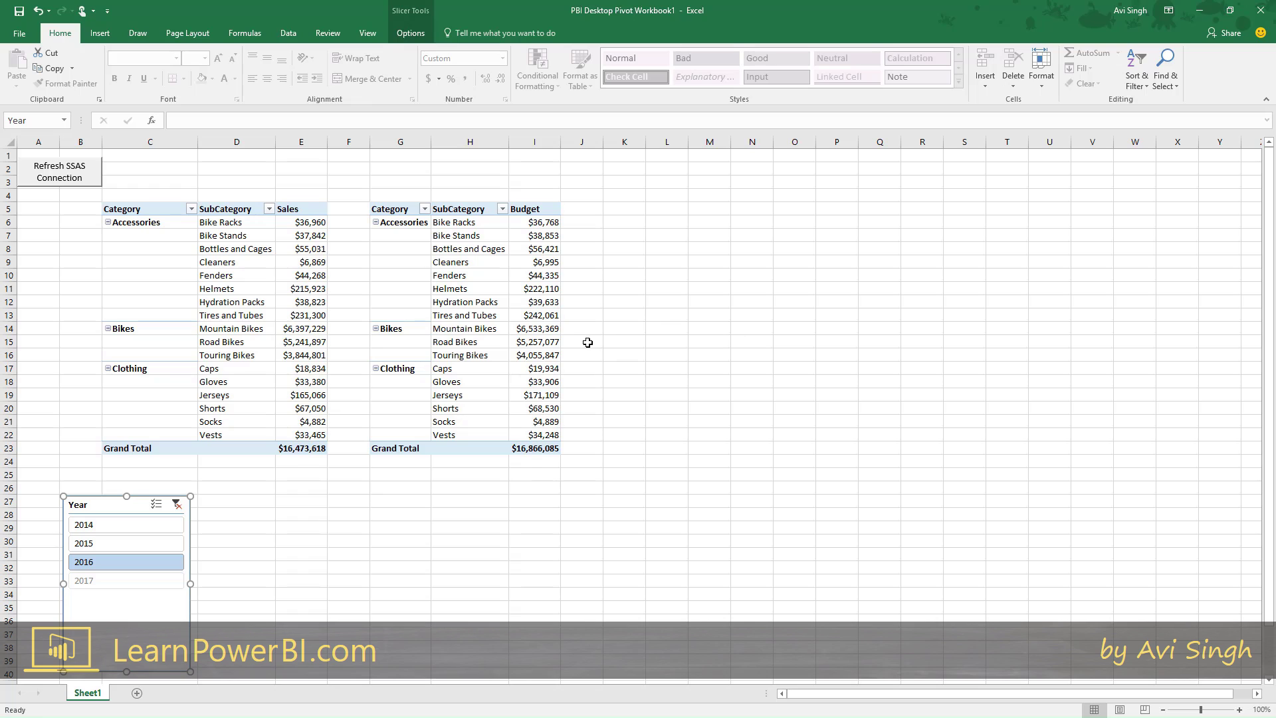
{"action": "key", "text": "alt+Tab"}
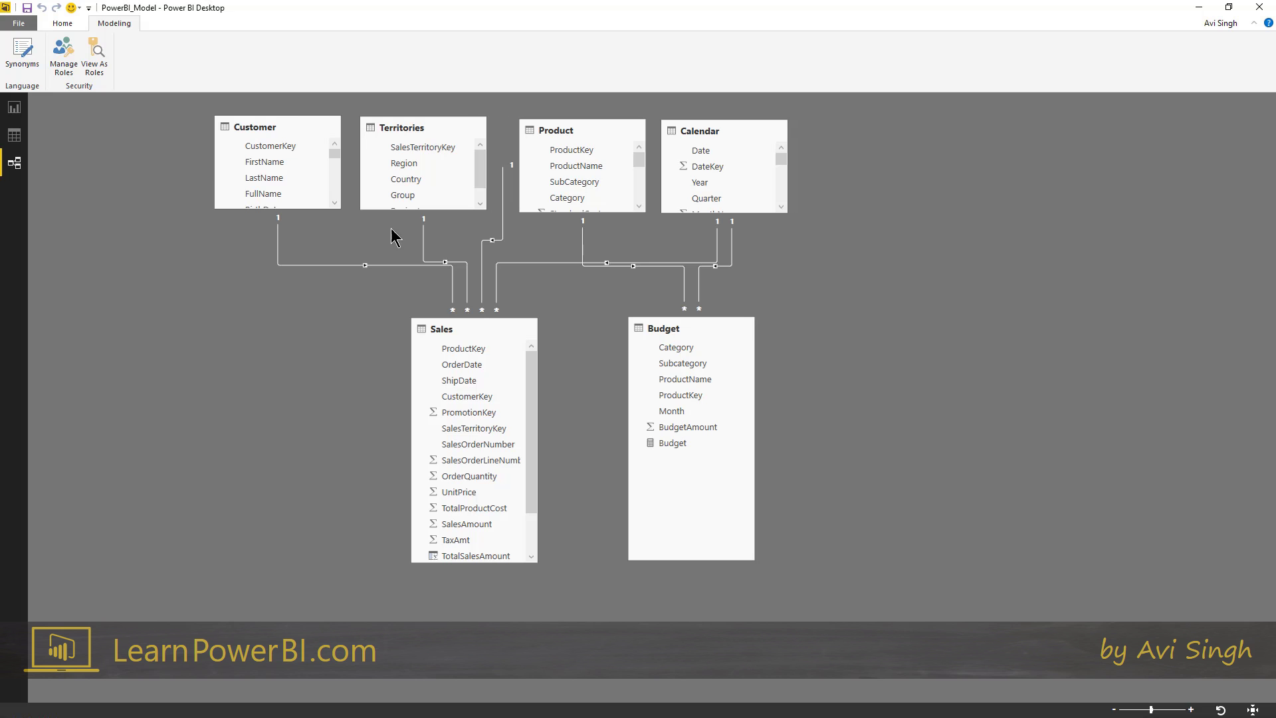
On the report page, move the table visual left and make it slightly larger
{"action": "left_click", "coordinate": [14, 108]}
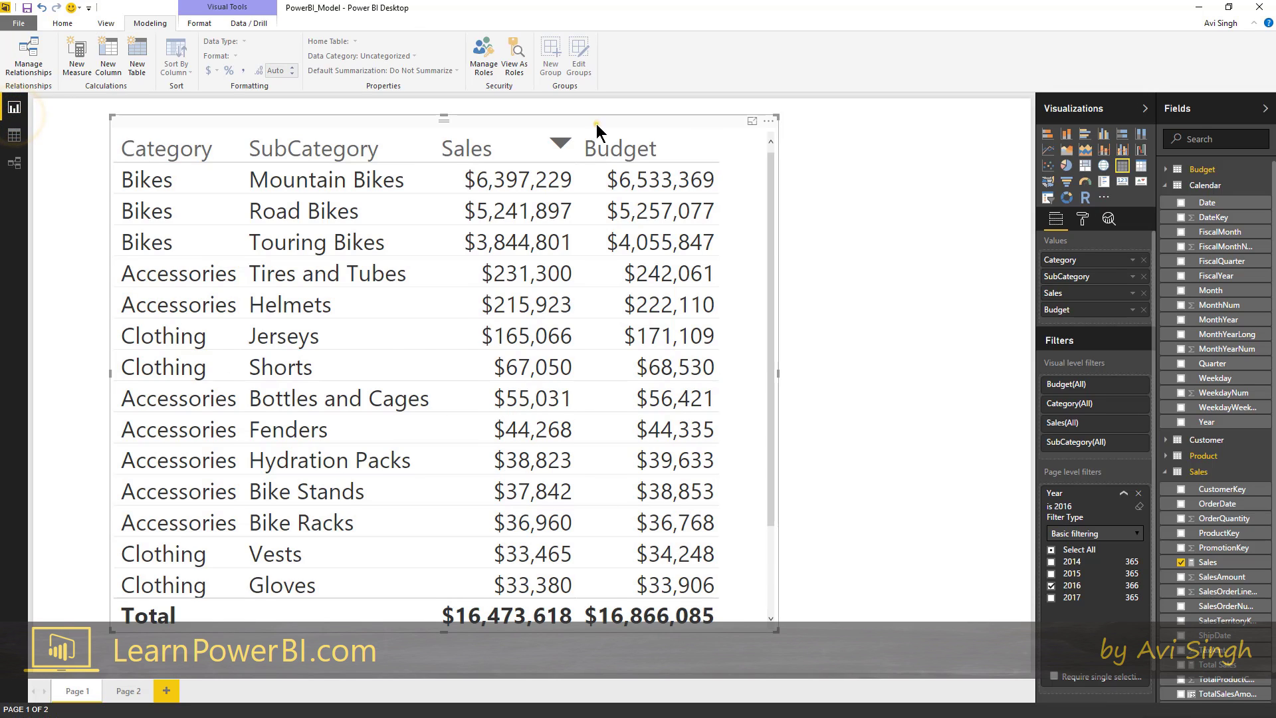
{"action": "left_click_drag", "start_coordinate": [596, 123], "coordinate": [524, 125]}
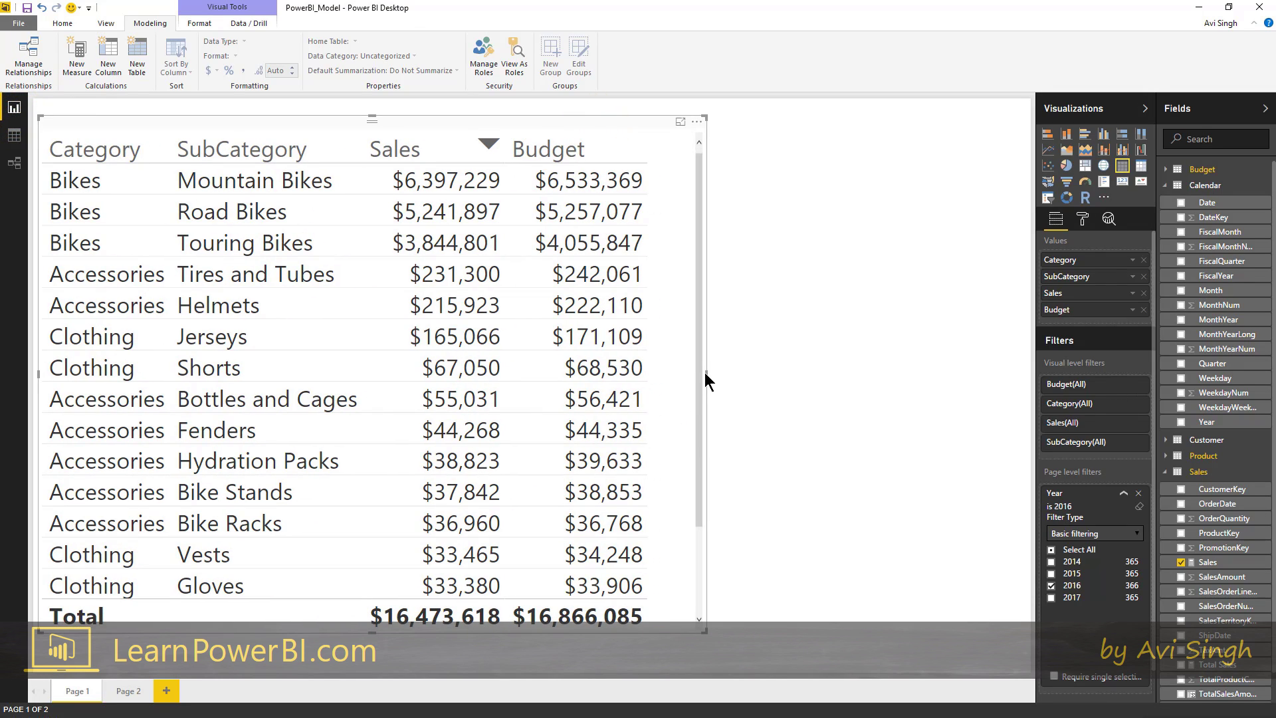
{"action": "mouse_move", "coordinate": [705, 373]}
{"action": "left_mouse_down"}
{"action": "mouse_move", "coordinate": [820, 379]}
{"action": "mouse_move", "coordinate": [703, 386]}
{"action": "left_mouse_up"}
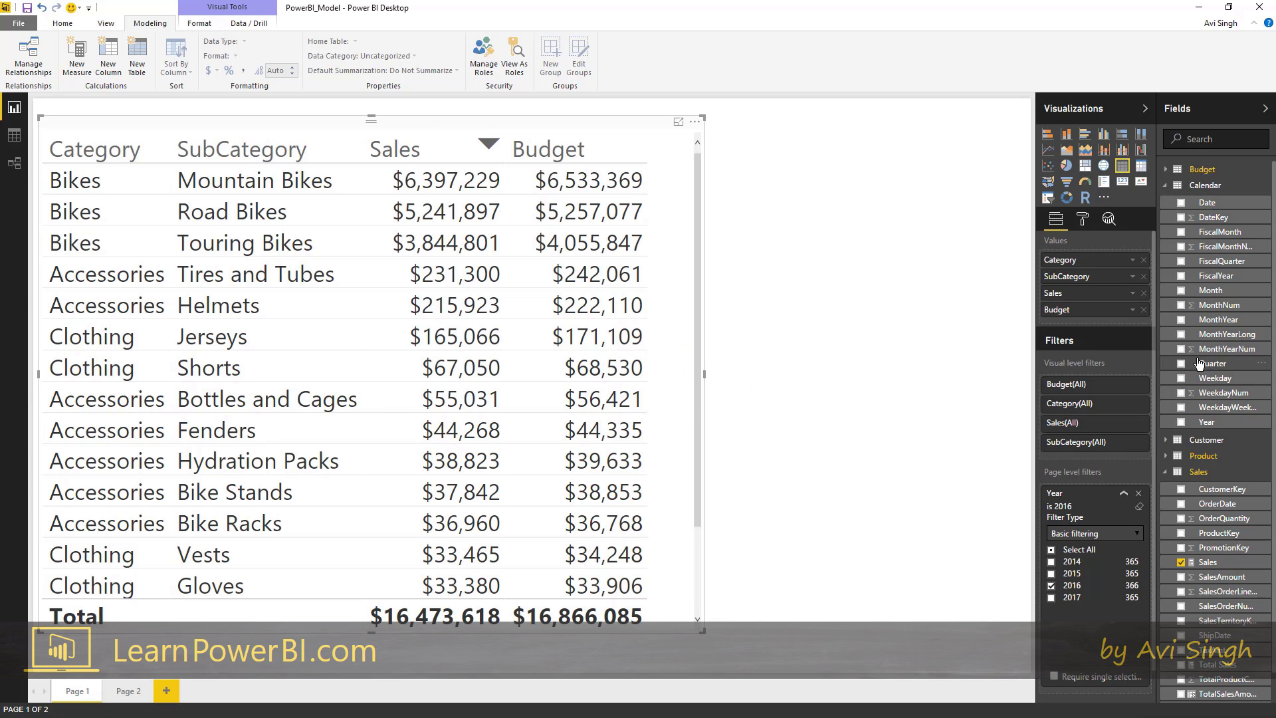
Add Calendar[Month] as a slicer beside the table and make it taller
{"action": "right_click", "coordinate": [1216, 291]}
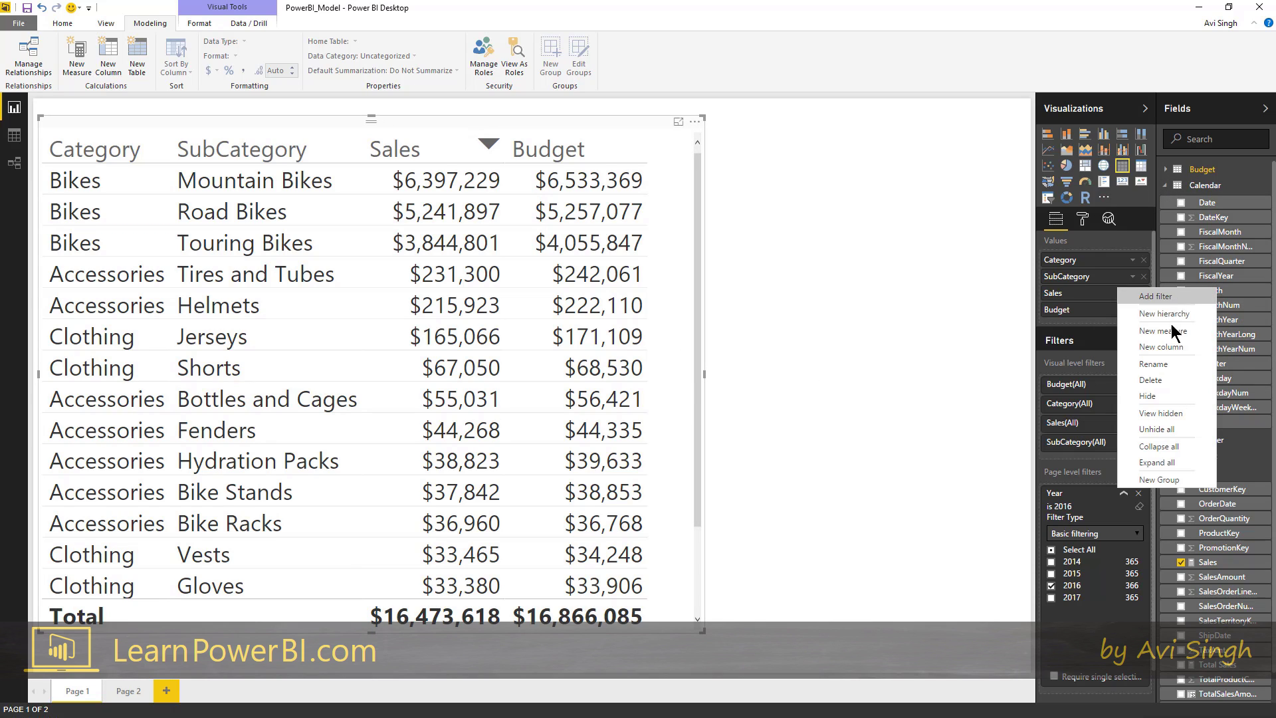
{"action": "left_click", "coordinate": [934, 365]}
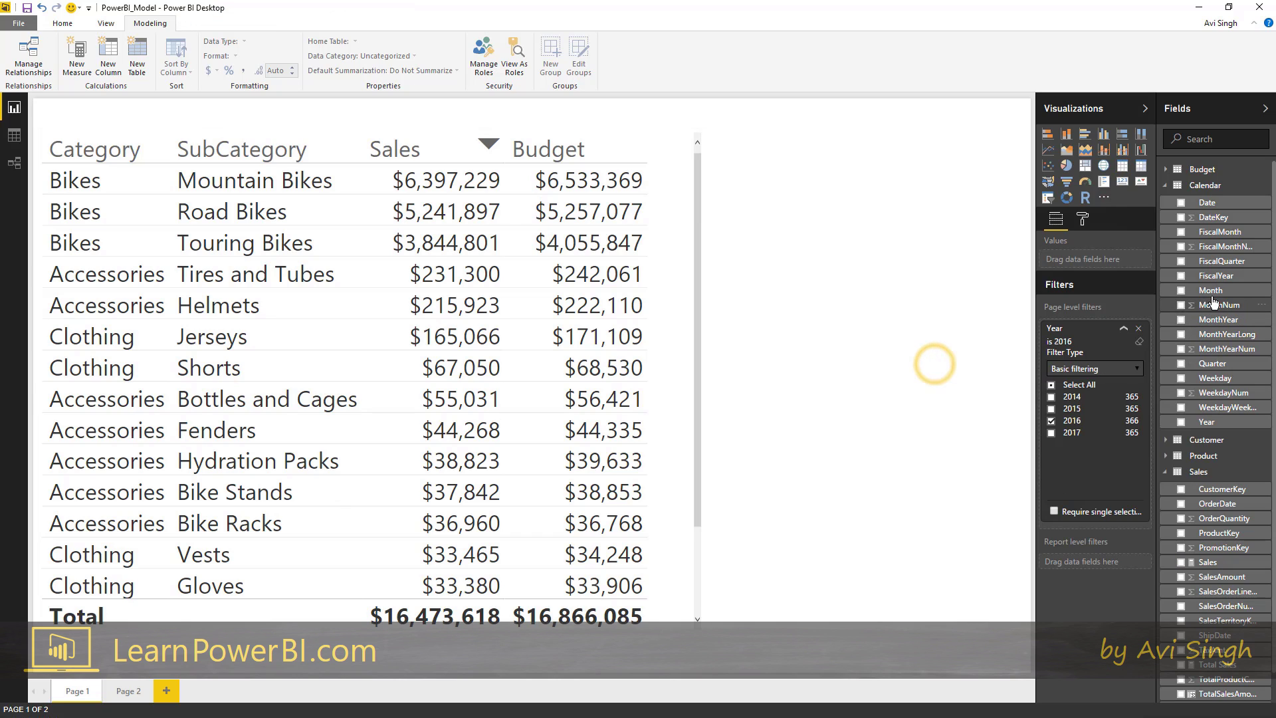
{"action": "left_click_drag", "start_coordinate": [1213, 302], "coordinate": [894, 293]}
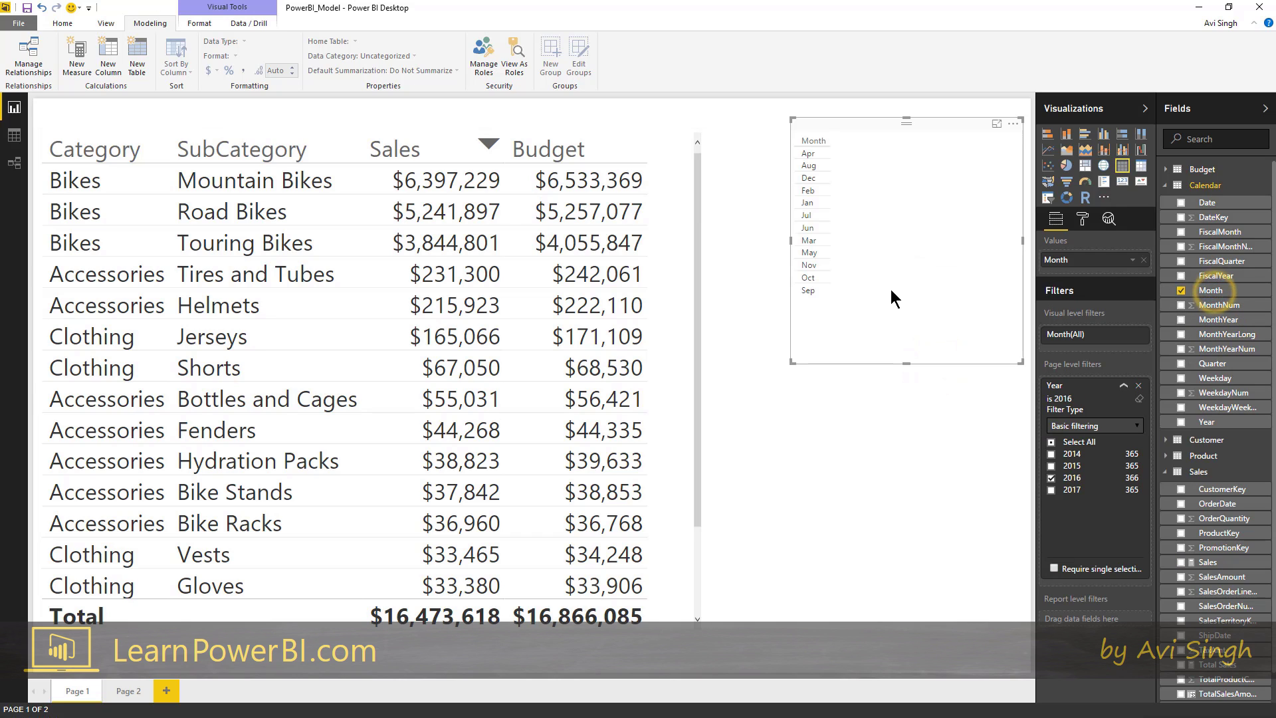
{"action": "left_click", "coordinate": [1049, 199]}
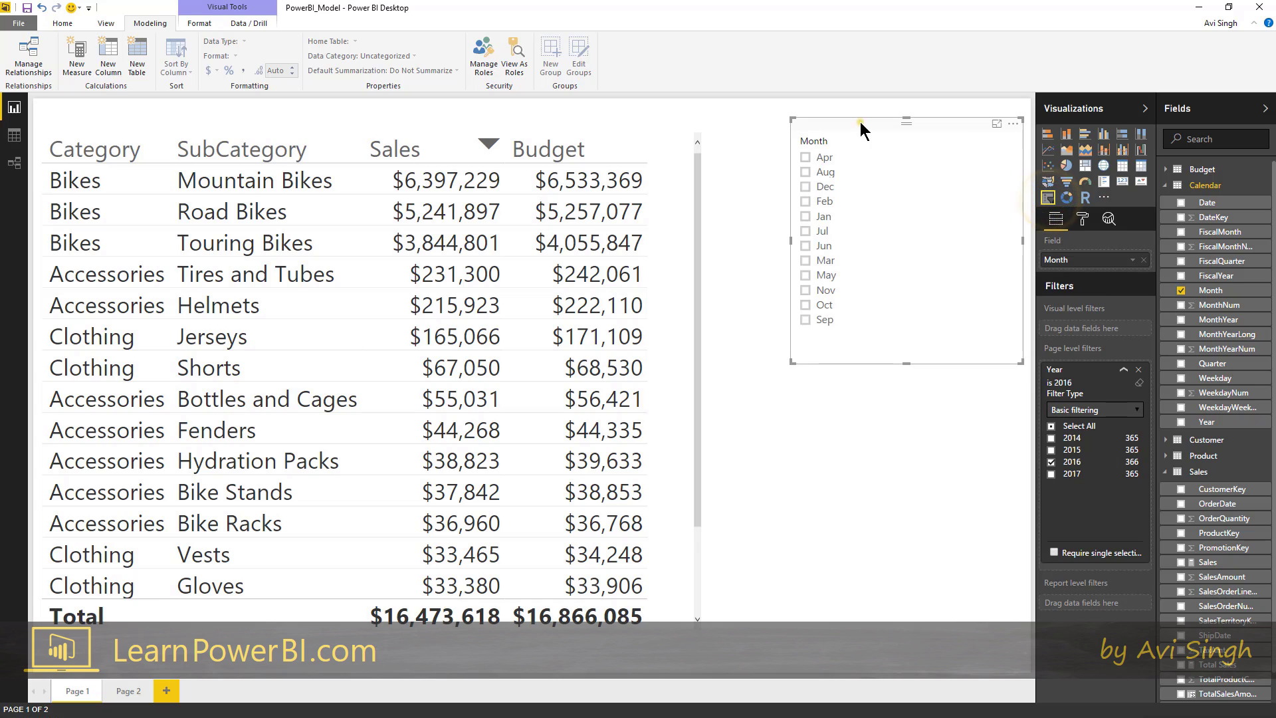
{"action": "left_click_drag", "start_coordinate": [860, 122], "coordinate": [860, 129]}
{"action": "left_click_drag", "start_coordinate": [900, 369], "coordinate": [900, 452]}
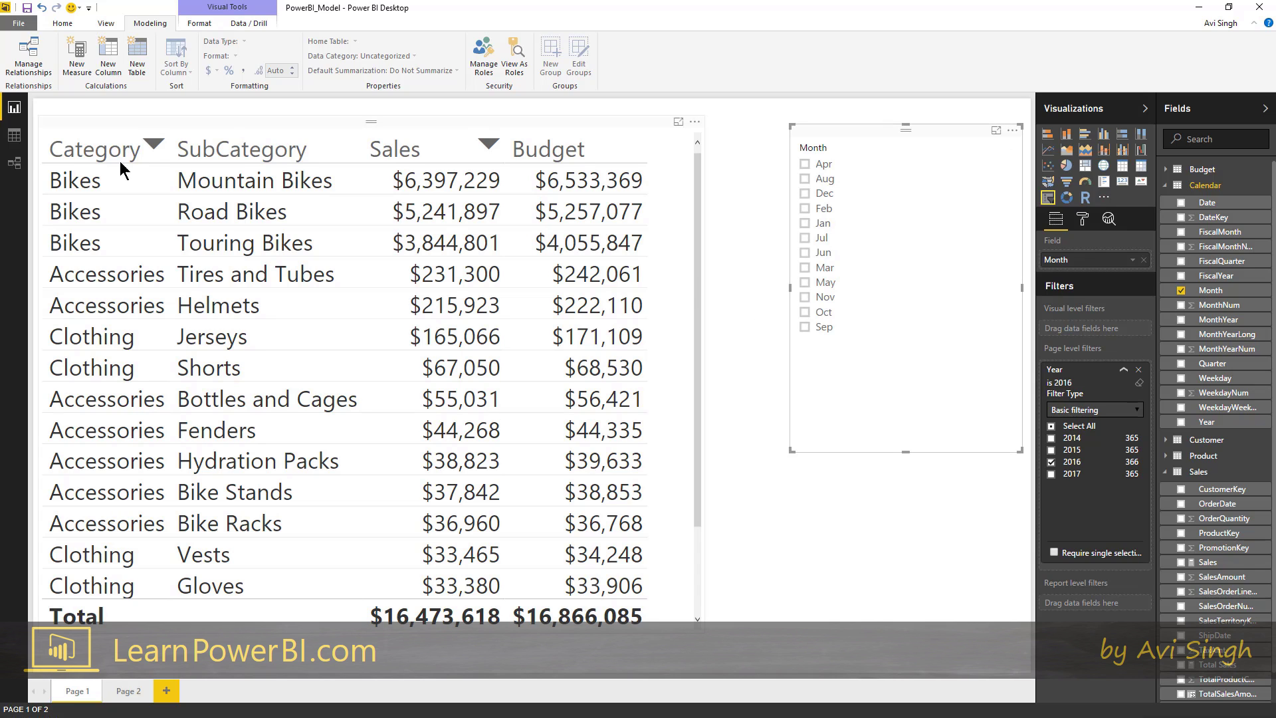
In Data view, sort the Calendar table's Month column by MonthNum and save the file
{"action": "left_click", "coordinate": [14, 140]}
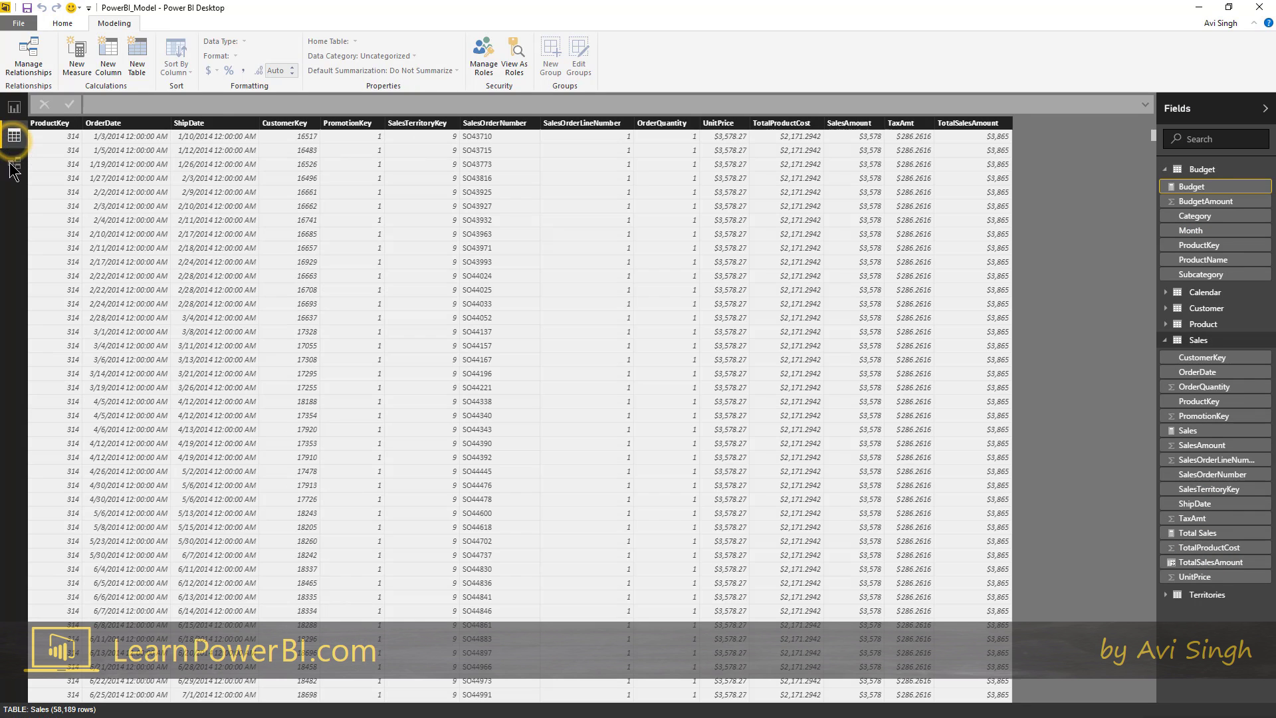
{"action": "left_click", "coordinate": [1165, 170]}
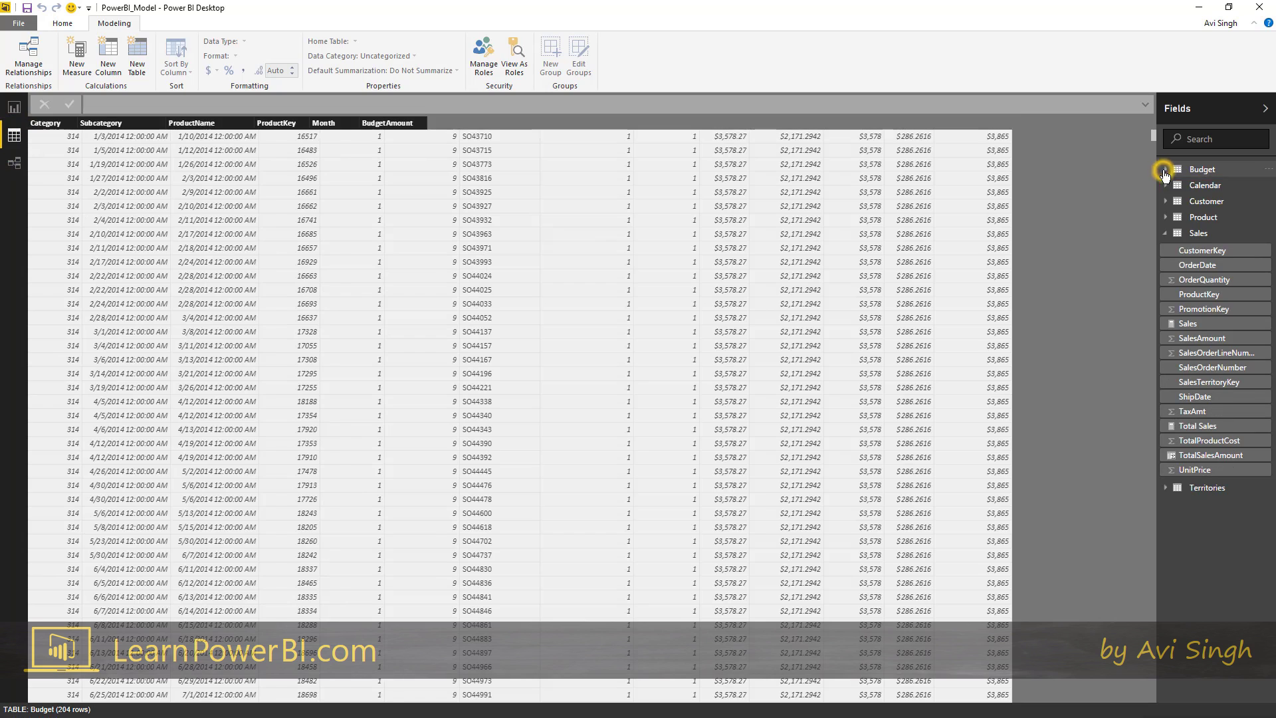
{"action": "left_click", "coordinate": [1168, 188]}
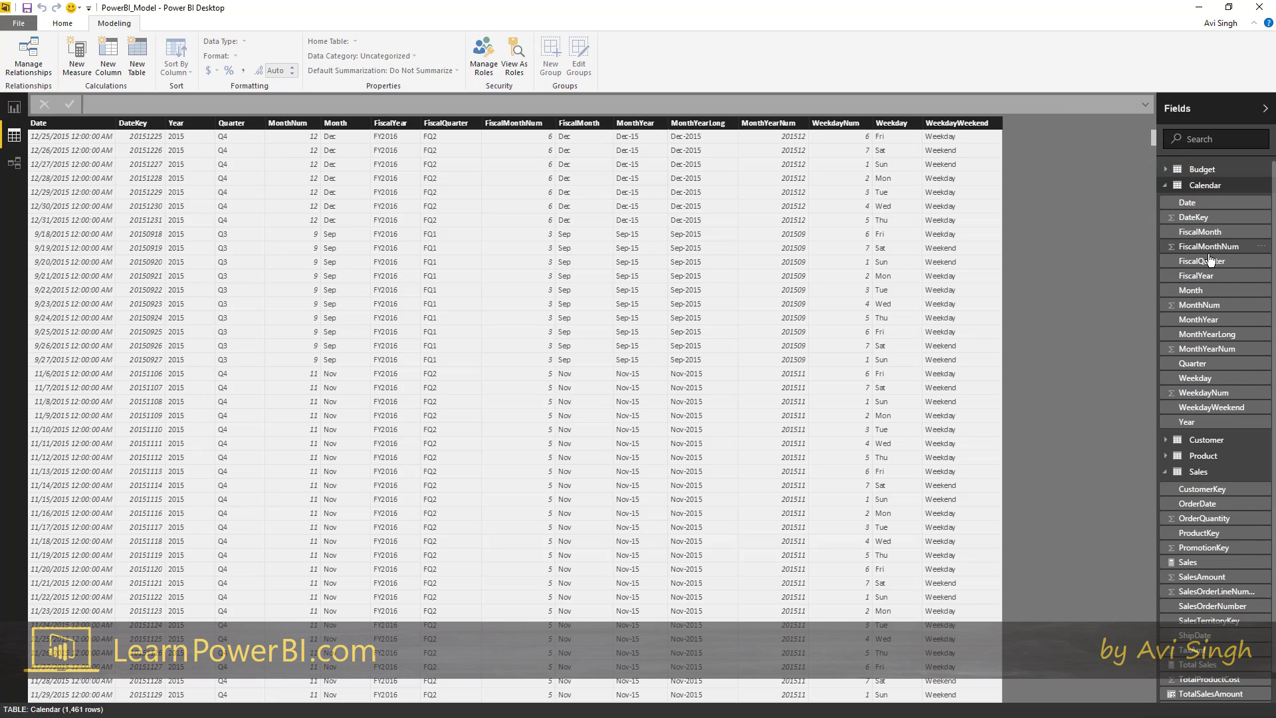
{"action": "left_click", "coordinate": [1193, 290]}
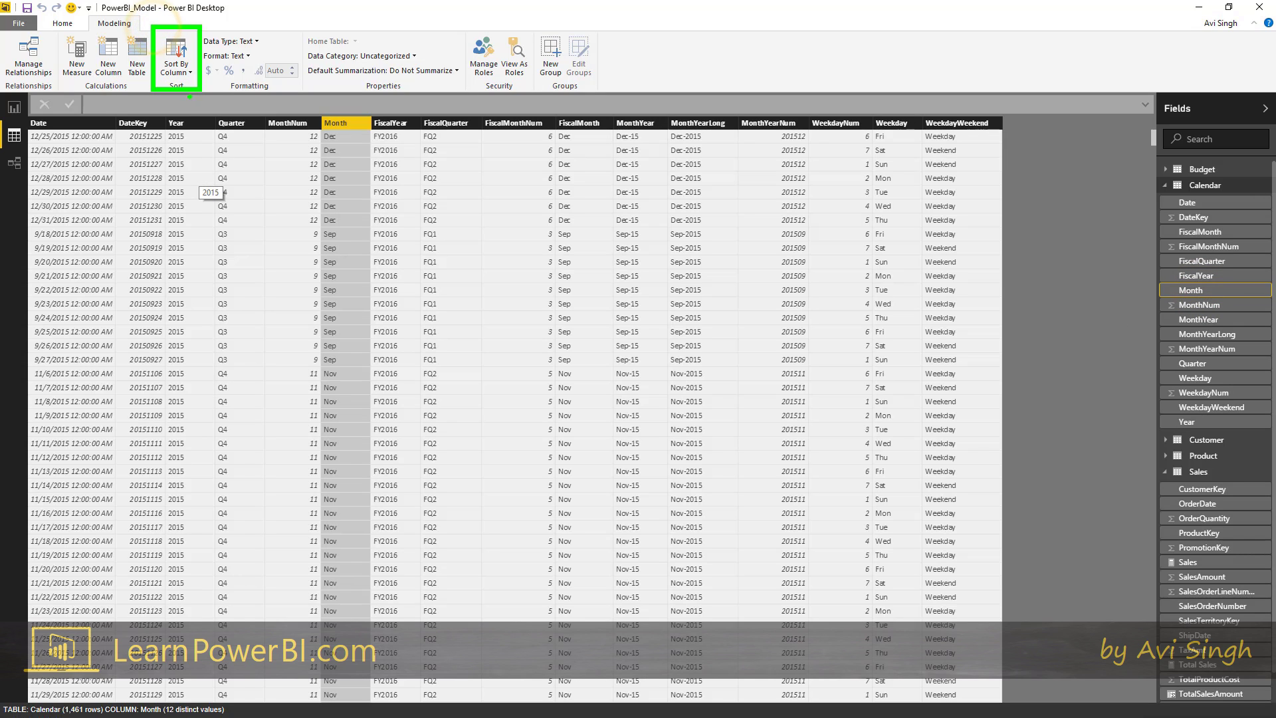
{"action": "left_click", "coordinate": [181, 66]}
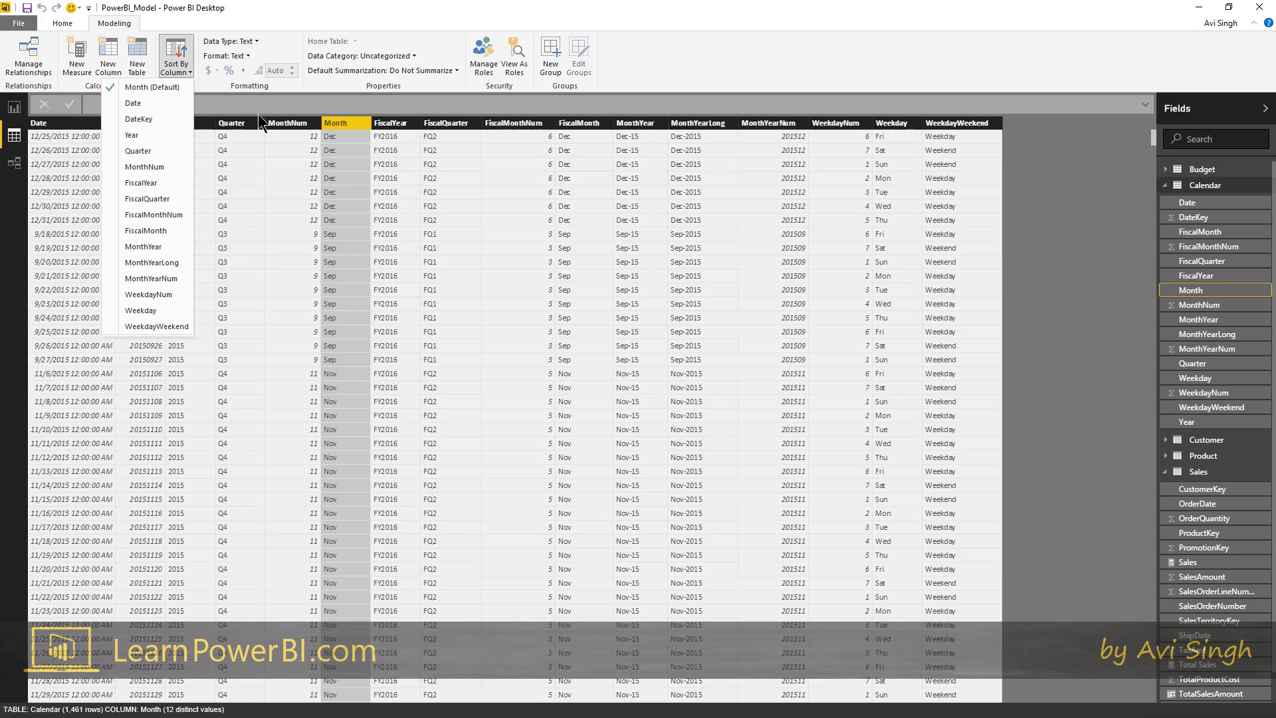
{"action": "left_click", "coordinate": [157, 168]}
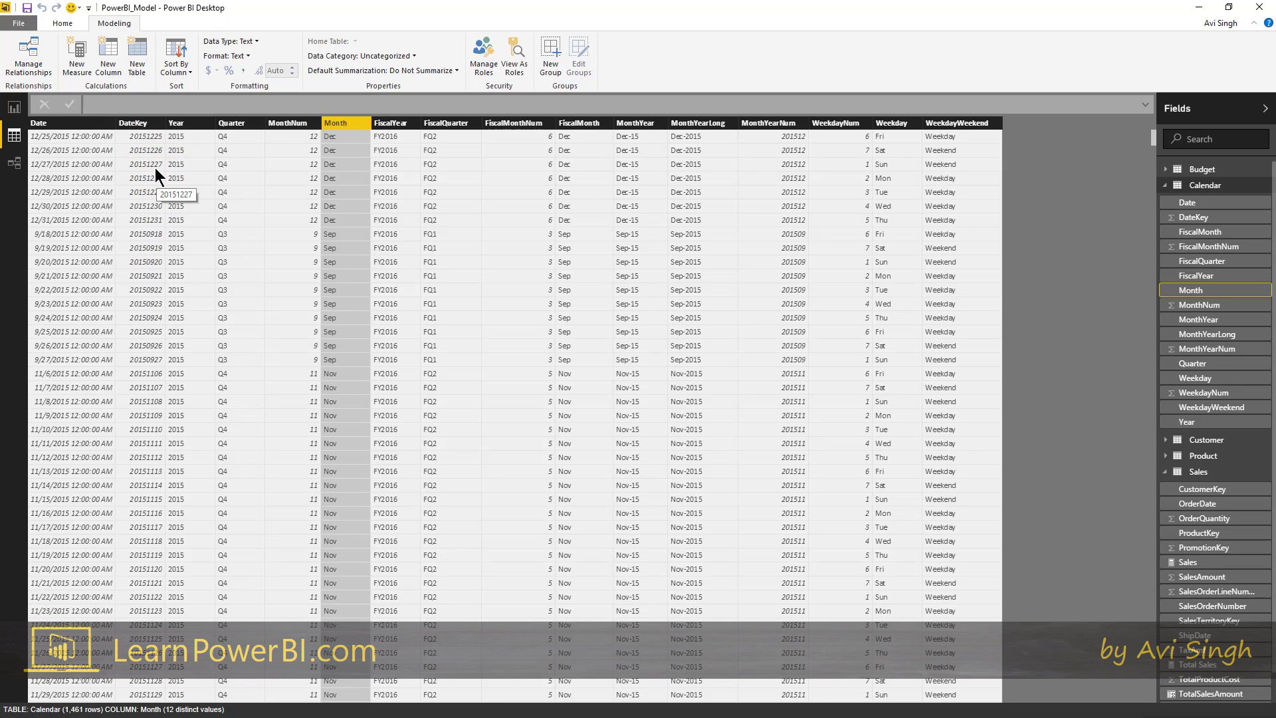
{"action": "left_click", "coordinate": [26, 10]}
Back on the report, move the Month slicer slightly right and narrow it
{"action": "left_click", "coordinate": [14, 107]}
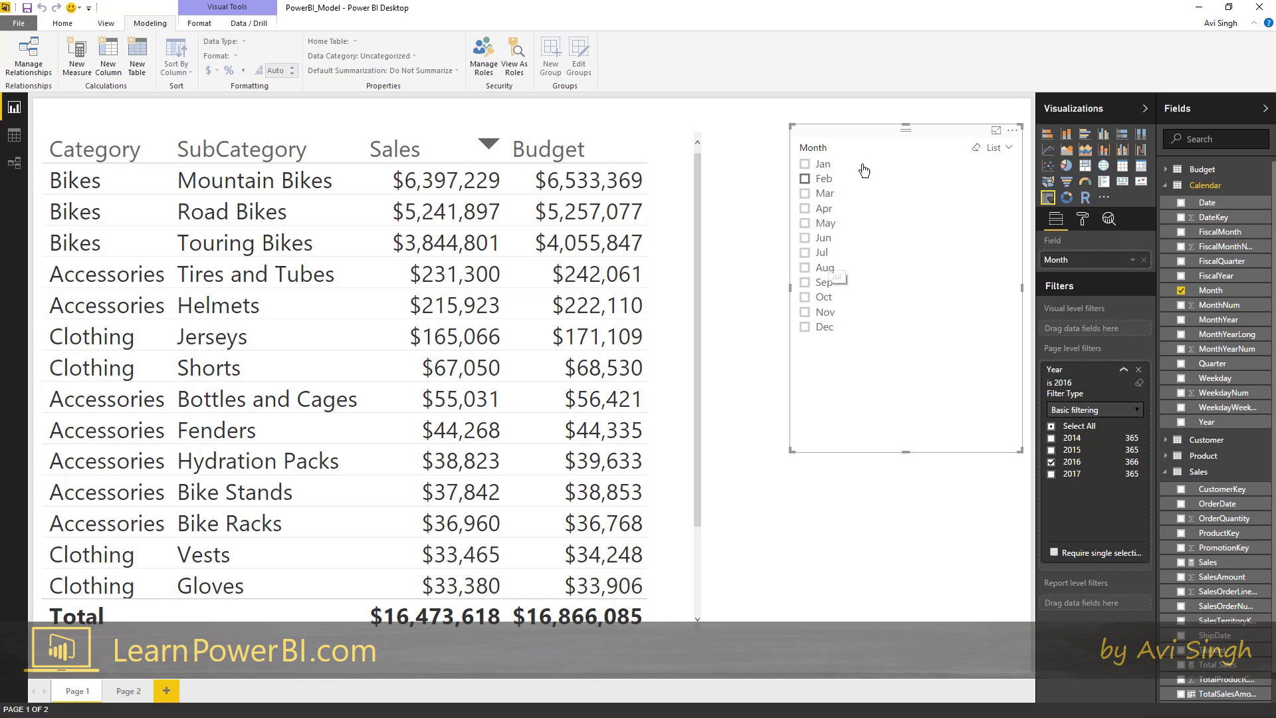
{"action": "left_click_drag", "start_coordinate": [864, 130], "coordinate": [872, 130]}
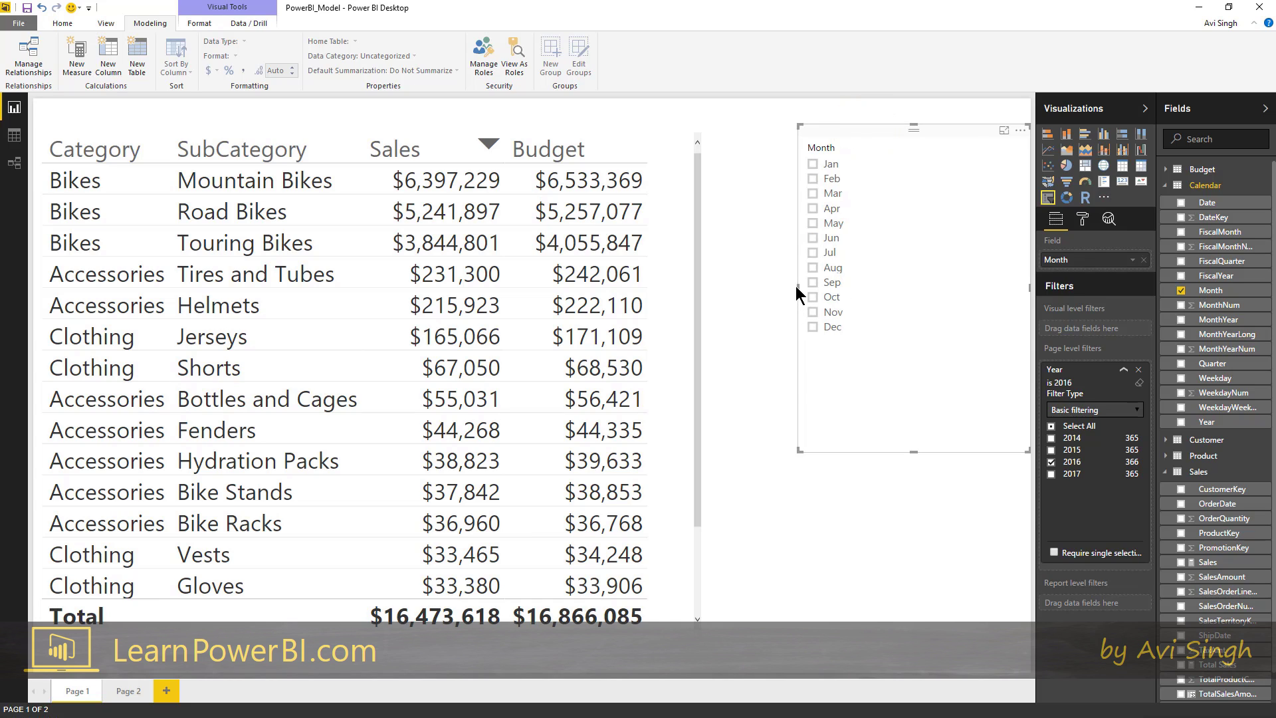
{"action": "left_click_drag", "start_coordinate": [798, 287], "coordinate": [843, 297]}
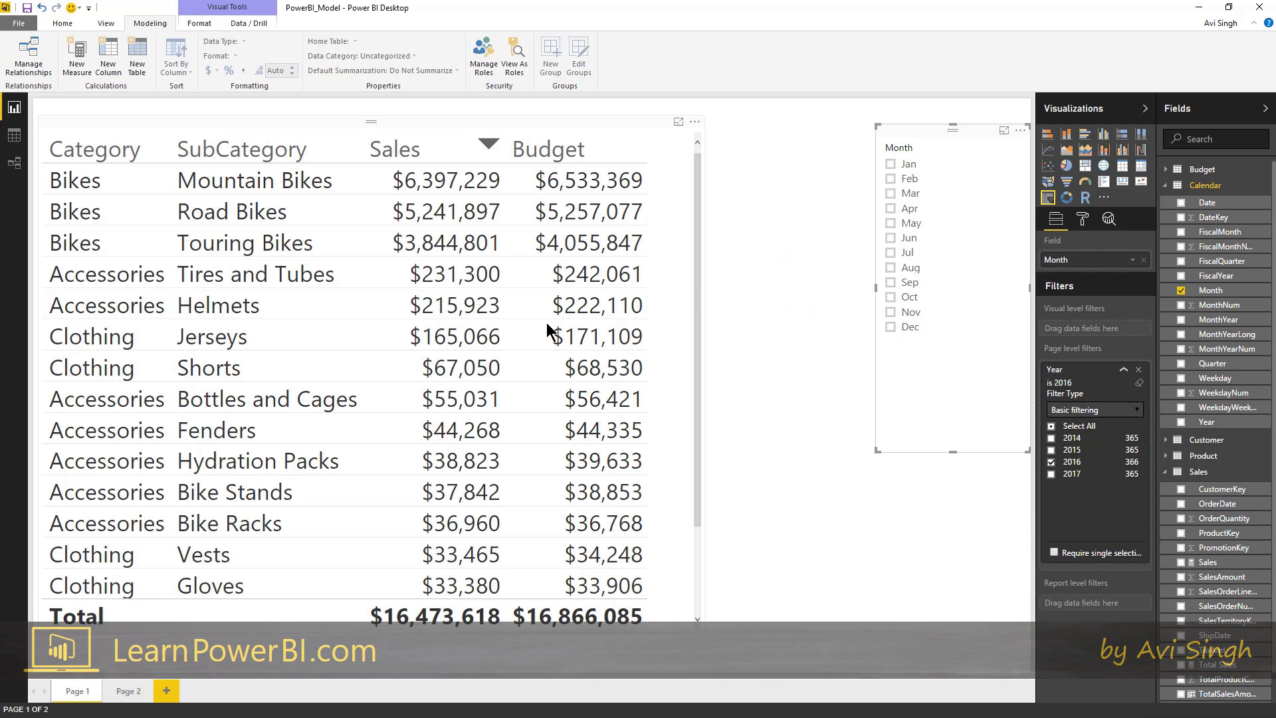
Test the slicer with Jul, May and Oct, then clear the month selection
{"action": "left_click", "coordinate": [904, 253]}
{"action": "left_click", "coordinate": [909, 222]}
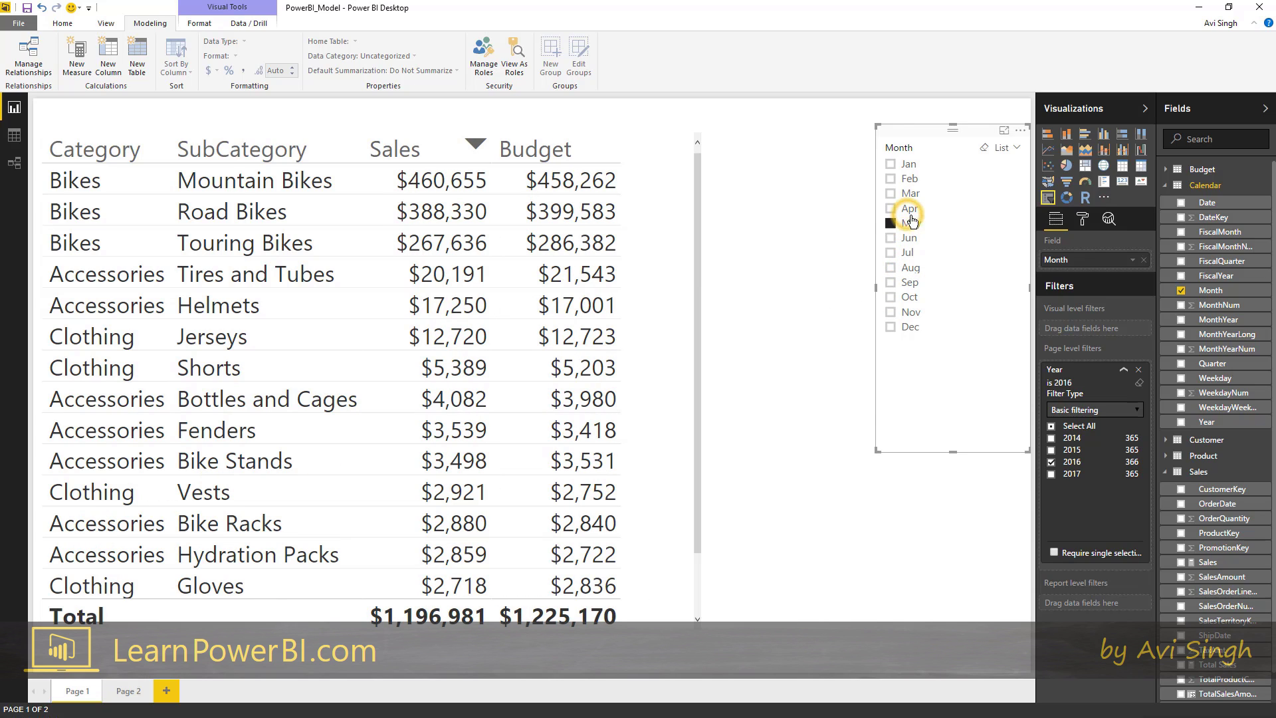
{"action": "left_click", "coordinate": [910, 295]}
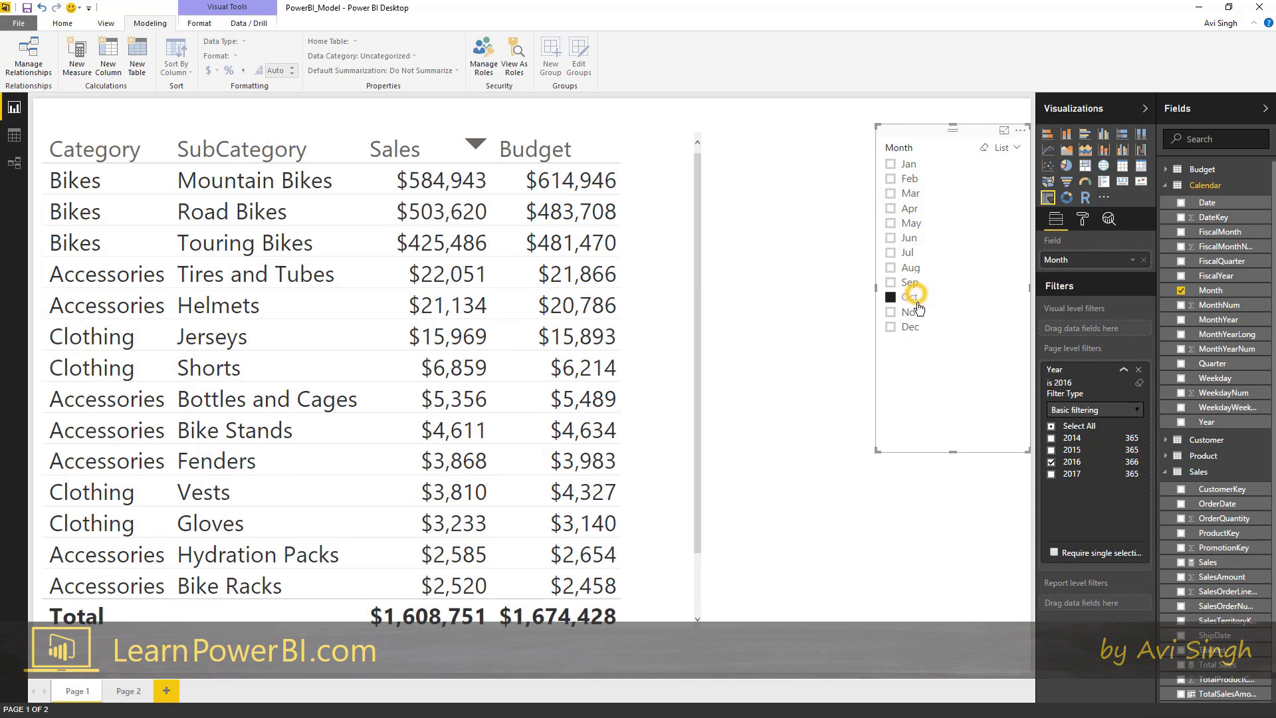
{"action": "left_click", "coordinate": [988, 153]}
{"action": "left_click", "coordinate": [603, 121]}
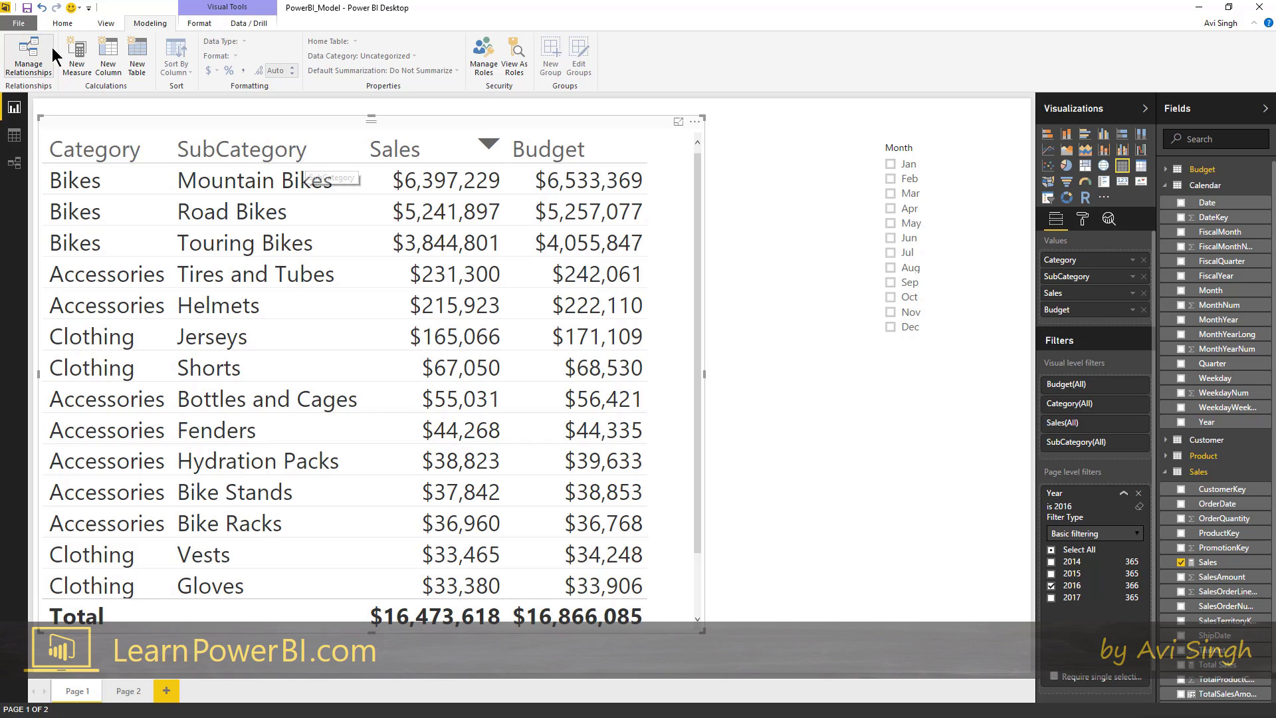
Start a new Budget measure typed as Variance = [Sales] - [Budget], then delete its expression
{"action": "left_click", "coordinate": [77, 60]}
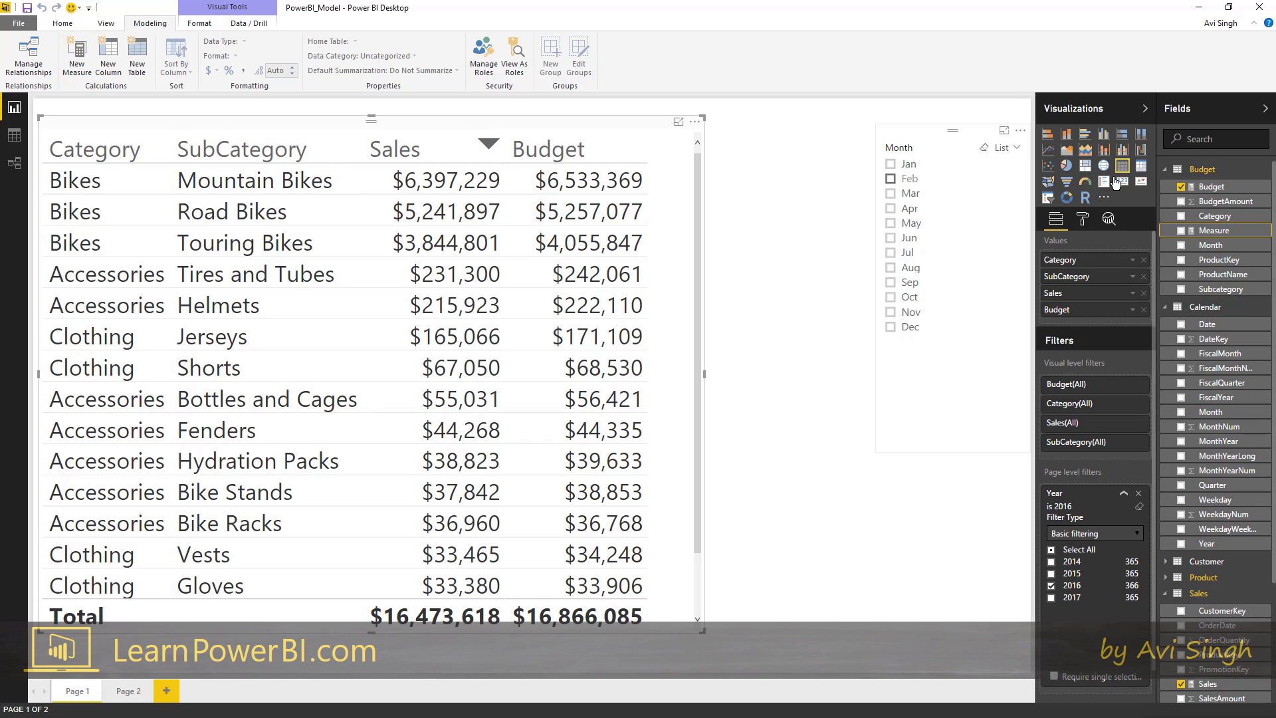
{"action": "left_click", "coordinate": [1202, 169]}
{"action": "left_click", "coordinate": [1216, 201]}
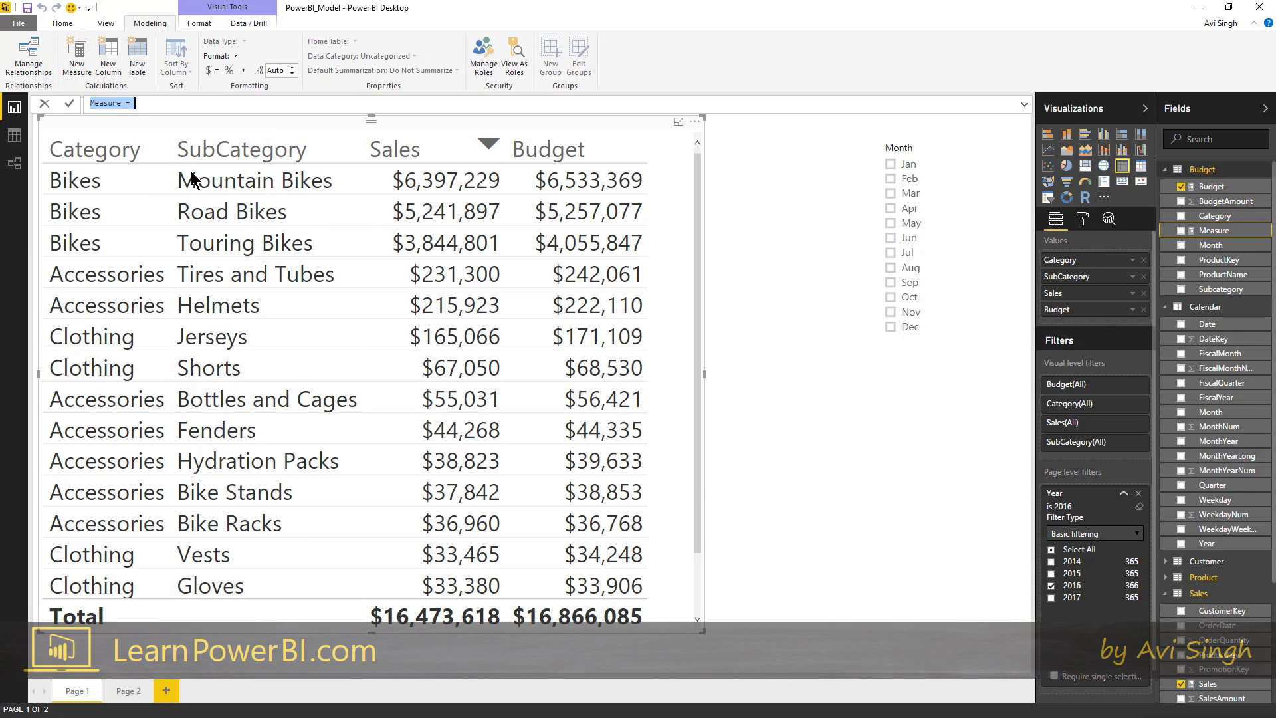
{"action": "type", "text": "Variance = ["}
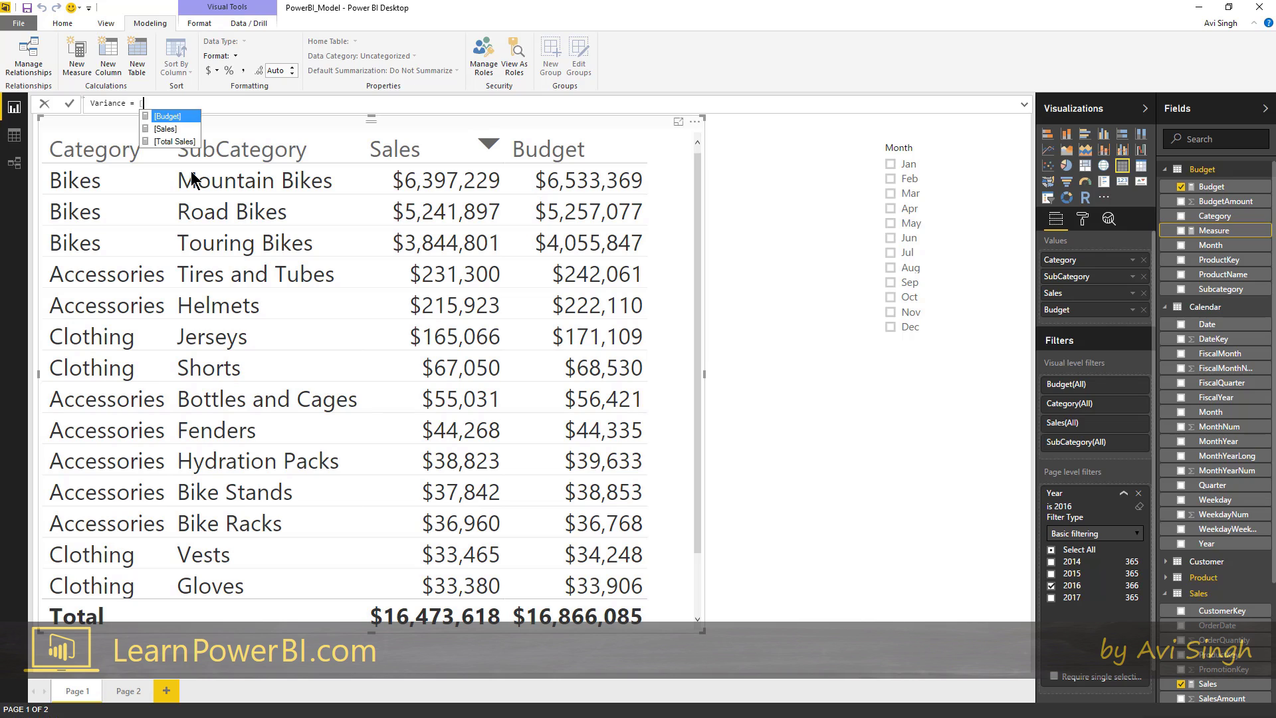
{"action": "type", "text": "Sales]"}
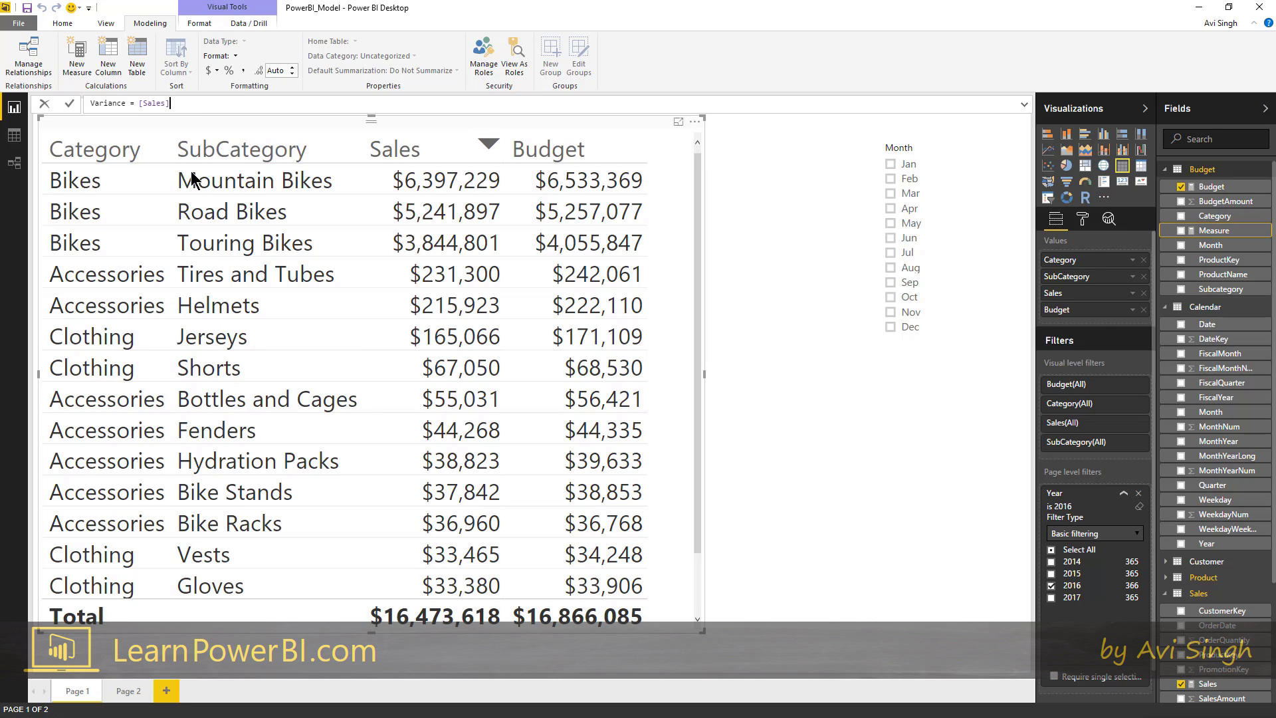
{"action": "type", "text": " - "}
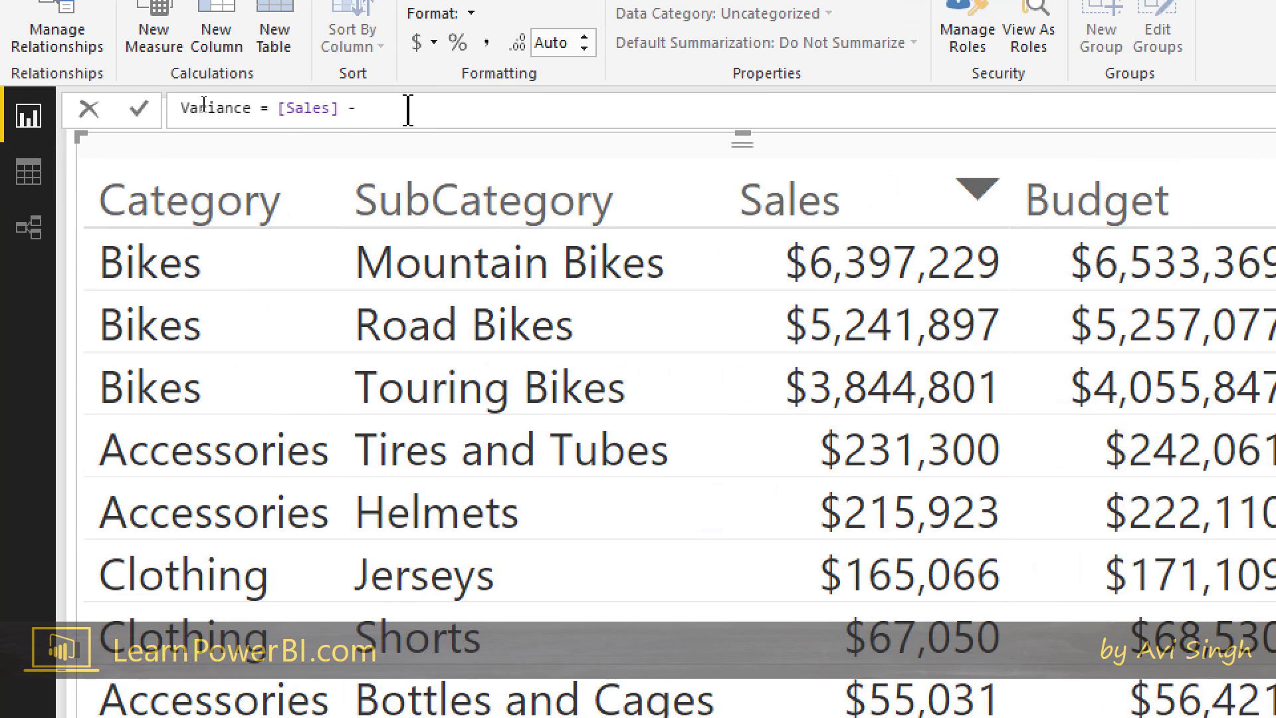
{"action": "type", "text": "[Budget]"}
{"action": "key", "text": "ctrl+shift+Left"}
{"action": "key", "text": "ctrl+shift+Left"}
{"action": "key", "text": "ctrl+shift+Left"}
{"action": "key", "text": "ctrl+shift+Left"}
{"action": "key", "text": "ctrl+shift+Left"}
{"action": "key", "text": "ctrl+shift+Left"}
{"action": "key", "text": "ctrl+shift+Left"}
{"action": "key", "text": "ctrl+shift+Right"}
{"action": "key", "text": "ctrl+shift+Right"}
{"action": "key", "text": "ctrl+shift+Right"}
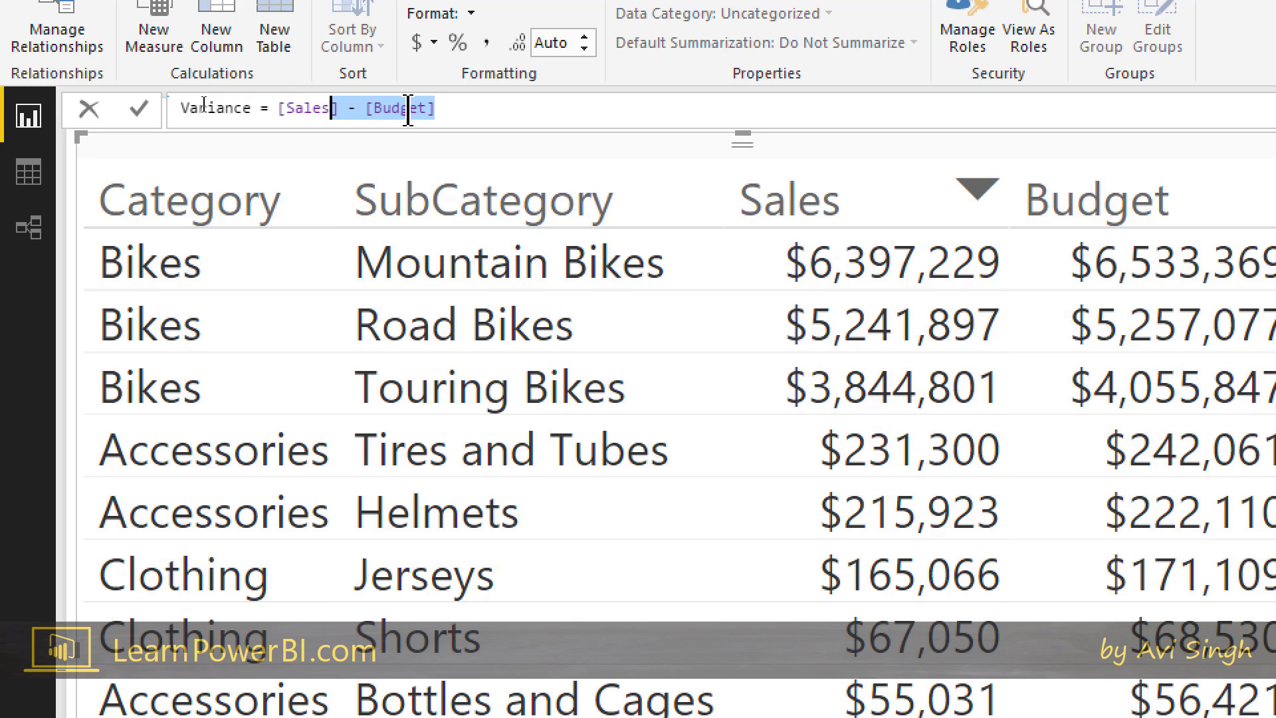
{"action": "key", "text": "shift+Left"}
{"action": "key", "text": "shift+Left"}
{"action": "key", "text": "shift+Left"}
{"action": "key", "text": "shift+Left"}
{"action": "key", "text": "shift+Left"}
{"action": "key", "text": "shift+Left"}
{"action": "key", "text": "BackSpace"}
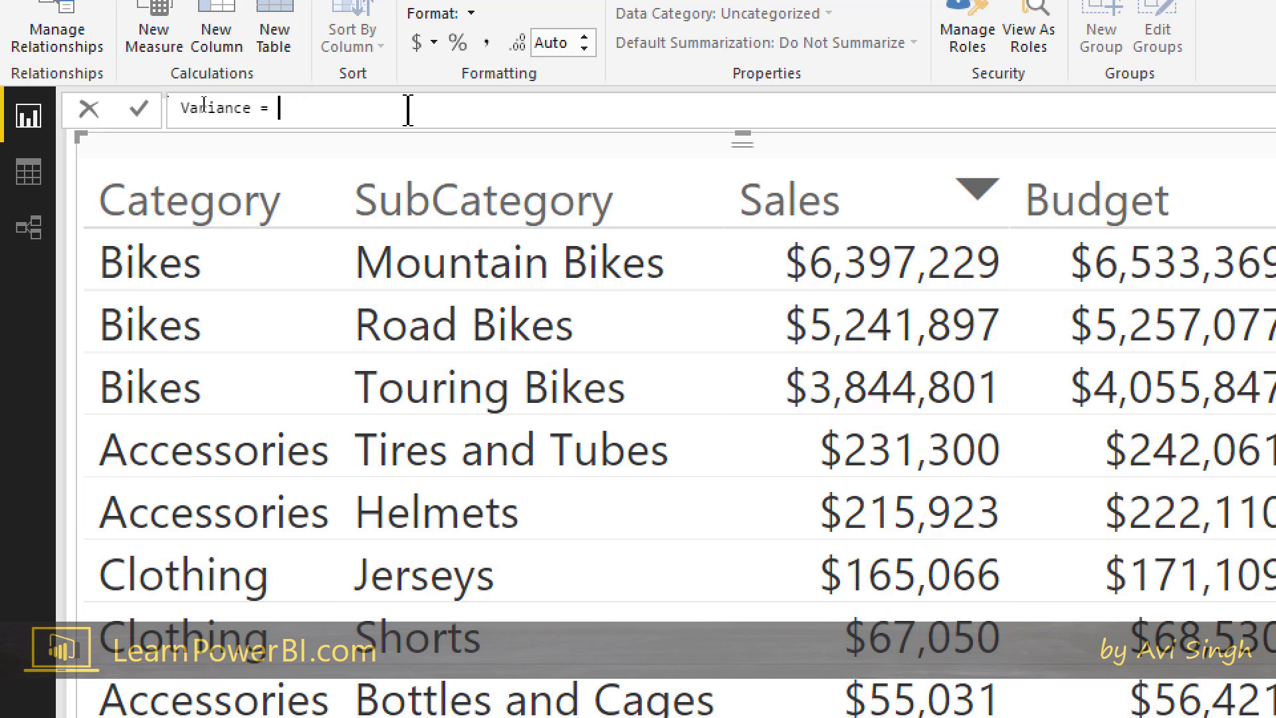
Try SUM(Sales[SalesAmount]) as the measure's expression
{"action": "type", "text": "SUM("}
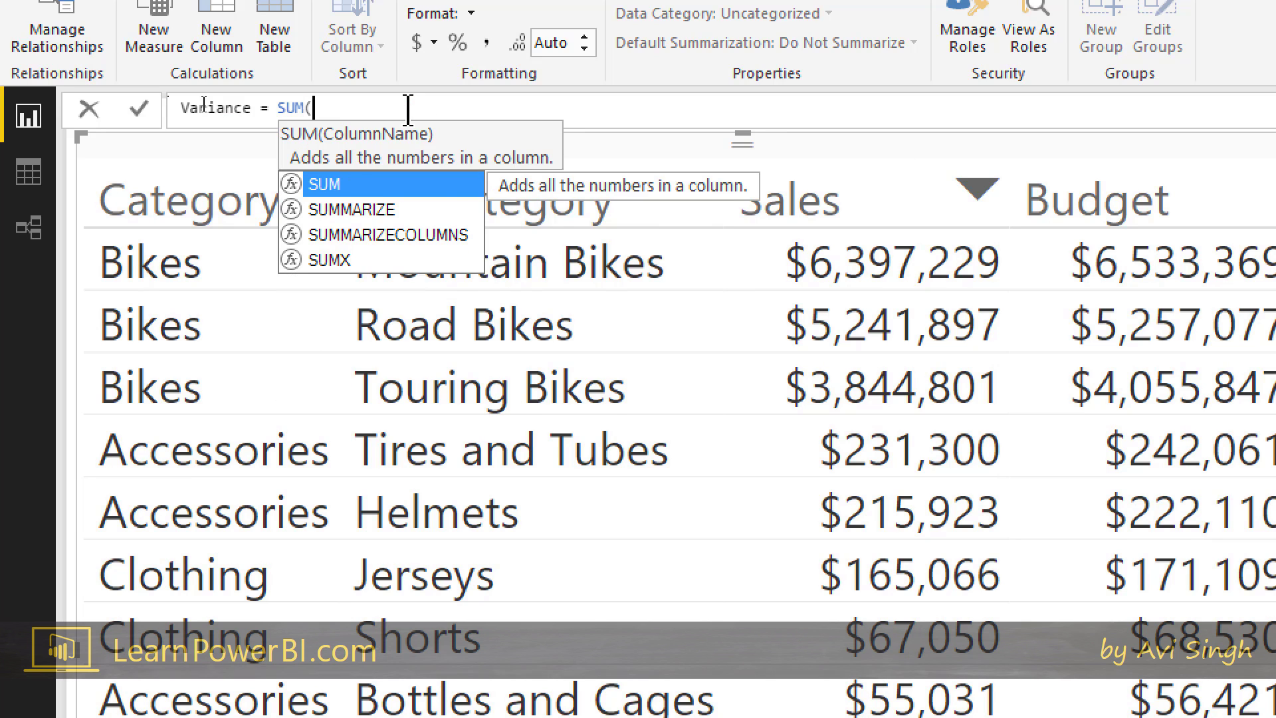
{"action": "type", "text": "Sales[Sa"}
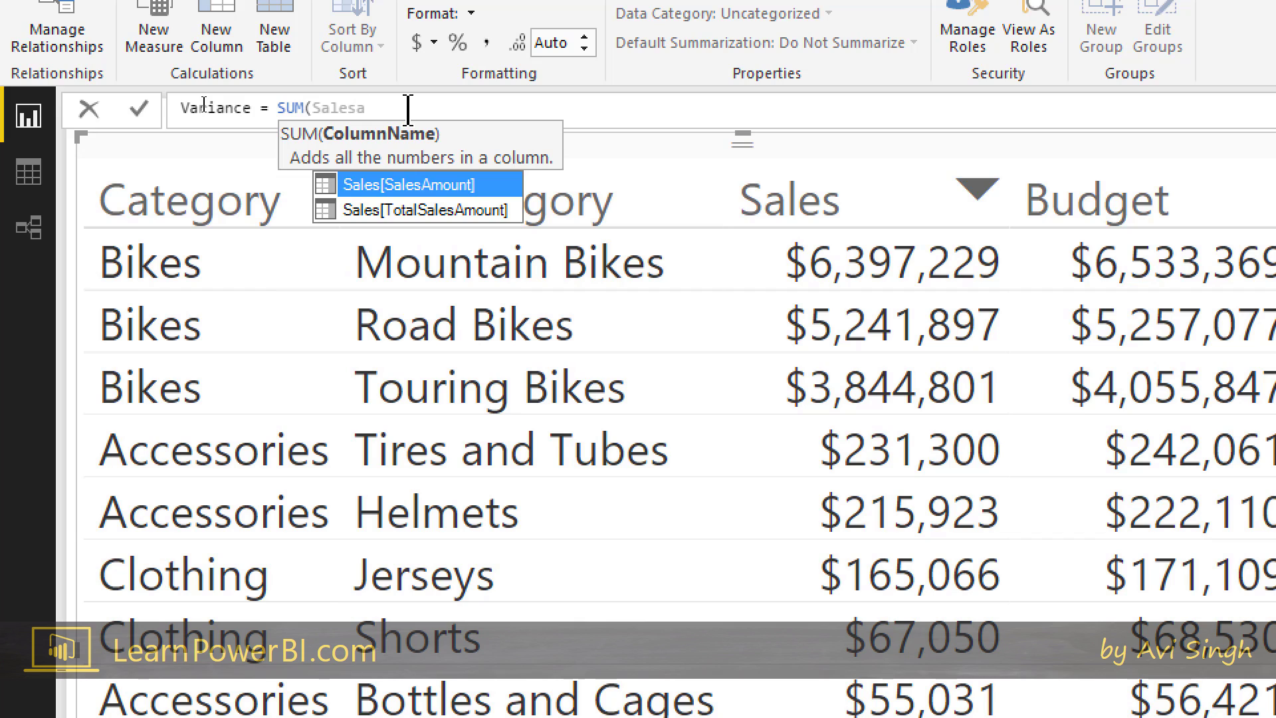
{"action": "key", "text": "Tab"}
{"action": "type", "text": ")"}
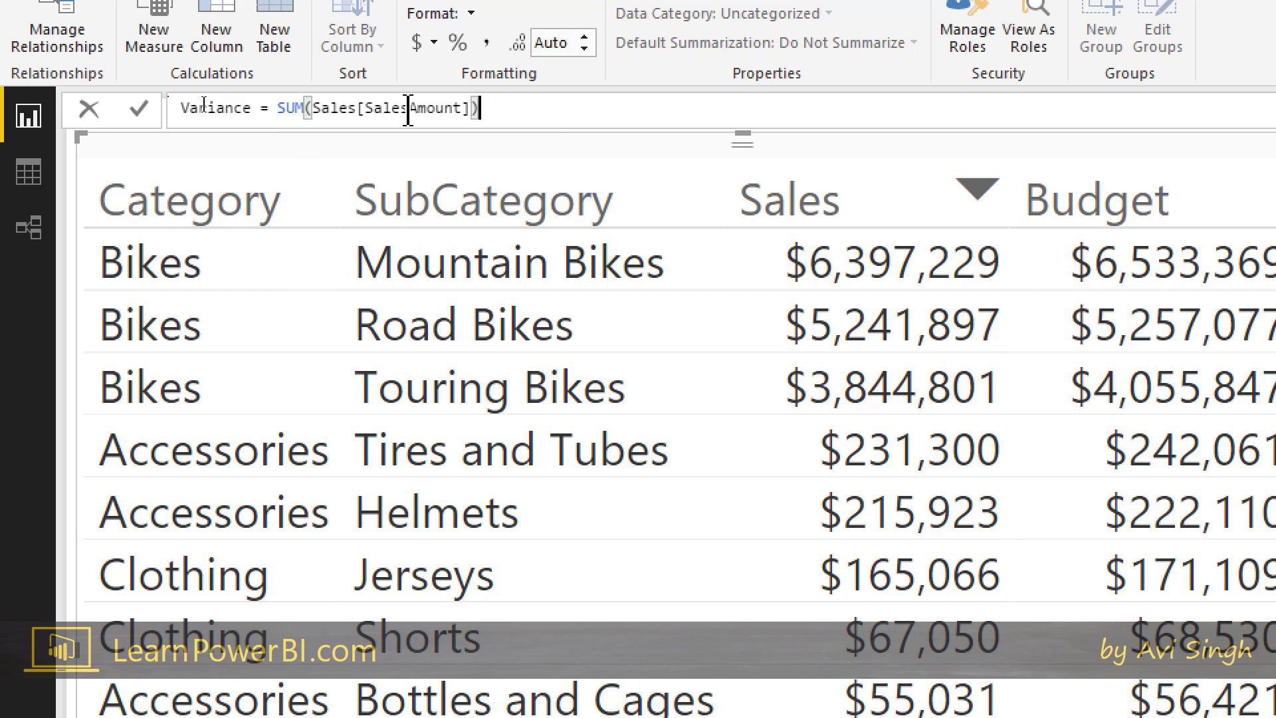
{"action": "key", "text": "ctrl+Left"}
{"action": "key", "text": "ctrl+Left"}
{"action": "key", "text": "ctrl+Left"}
{"action": "key", "text": "ctrl+Left"}
{"action": "key", "text": "shift+Right"}
{"action": "key", "text": "shift+Right"}
{"action": "key", "text": "shift+Right"}
{"action": "key", "text": "shift+Right"}
{"action": "key", "text": "shift+Right"}
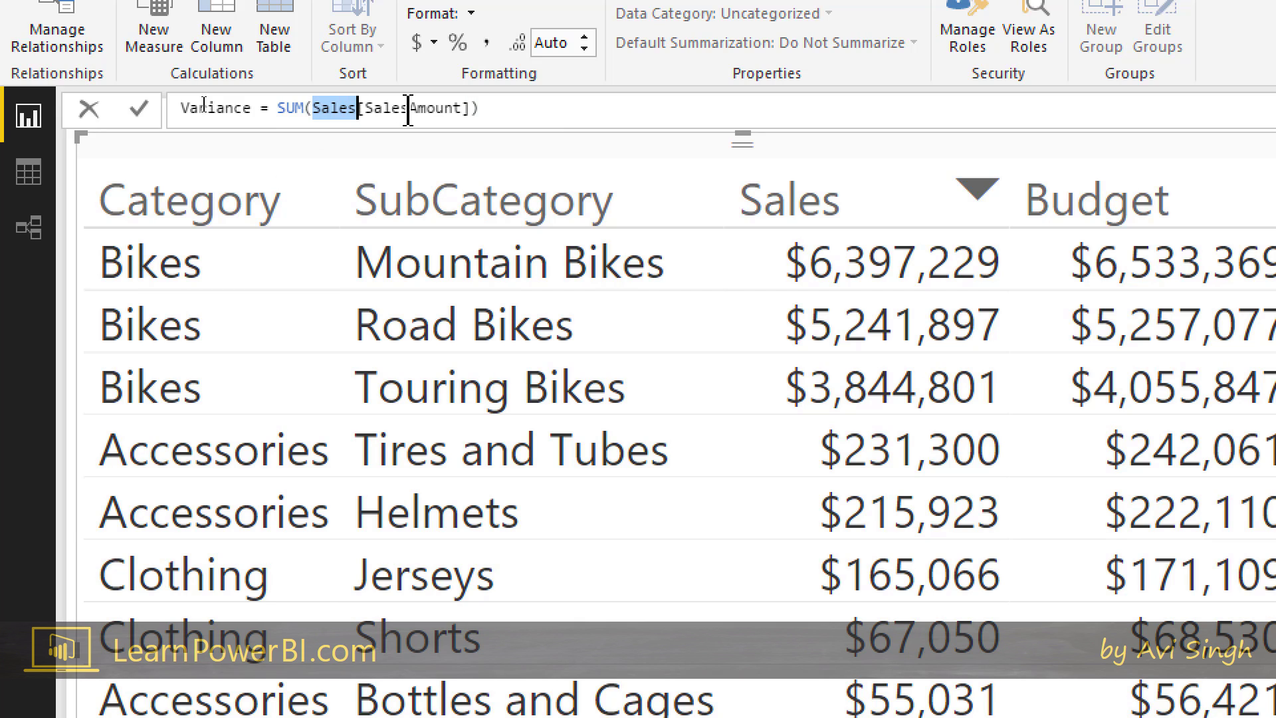
Replace the expression with [Sales] - [Budget] and commit the Variance measure
{"action": "key", "text": "Home"}
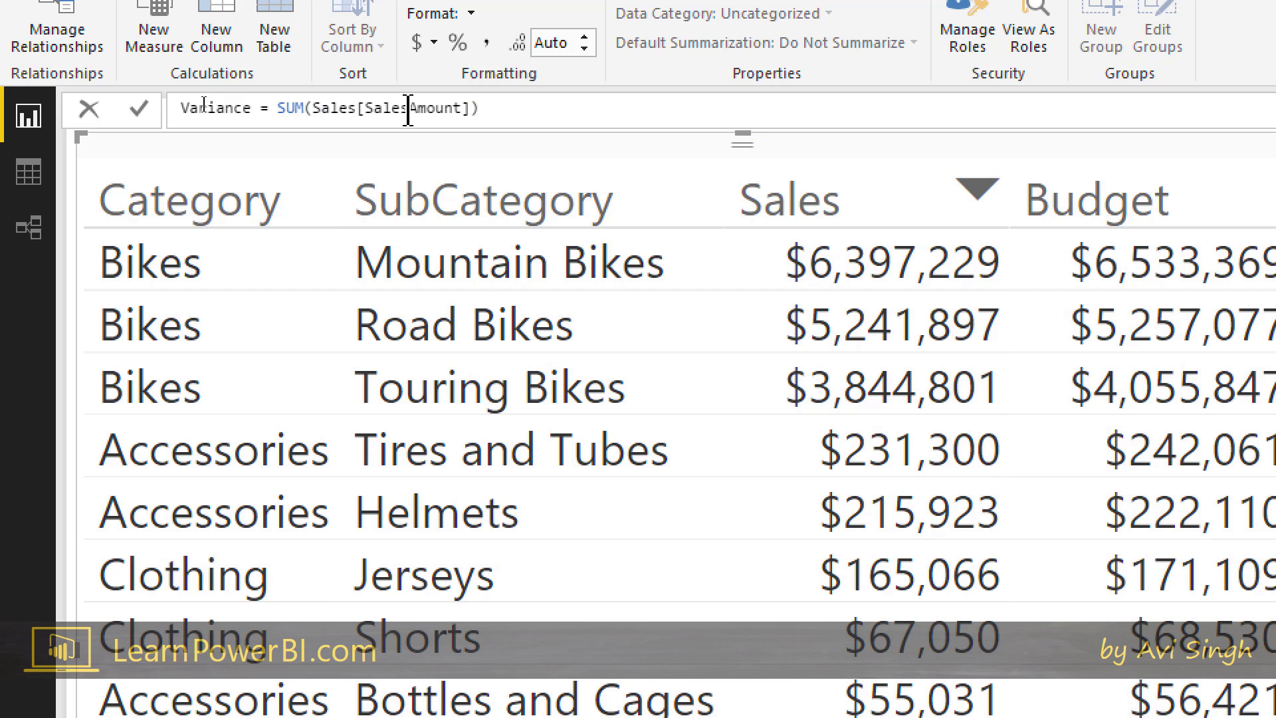
{"action": "key", "text": "ctrl+Right"}
{"action": "key", "text": "ctrl+Right"}
{"action": "key", "text": "ctrl+Right"}
{"action": "key", "text": "ctrl+Left"}
{"action": "key", "text": "Left"}
{"action": "key", "text": "shift+End"}
{"action": "type", "text": "[Sale"}
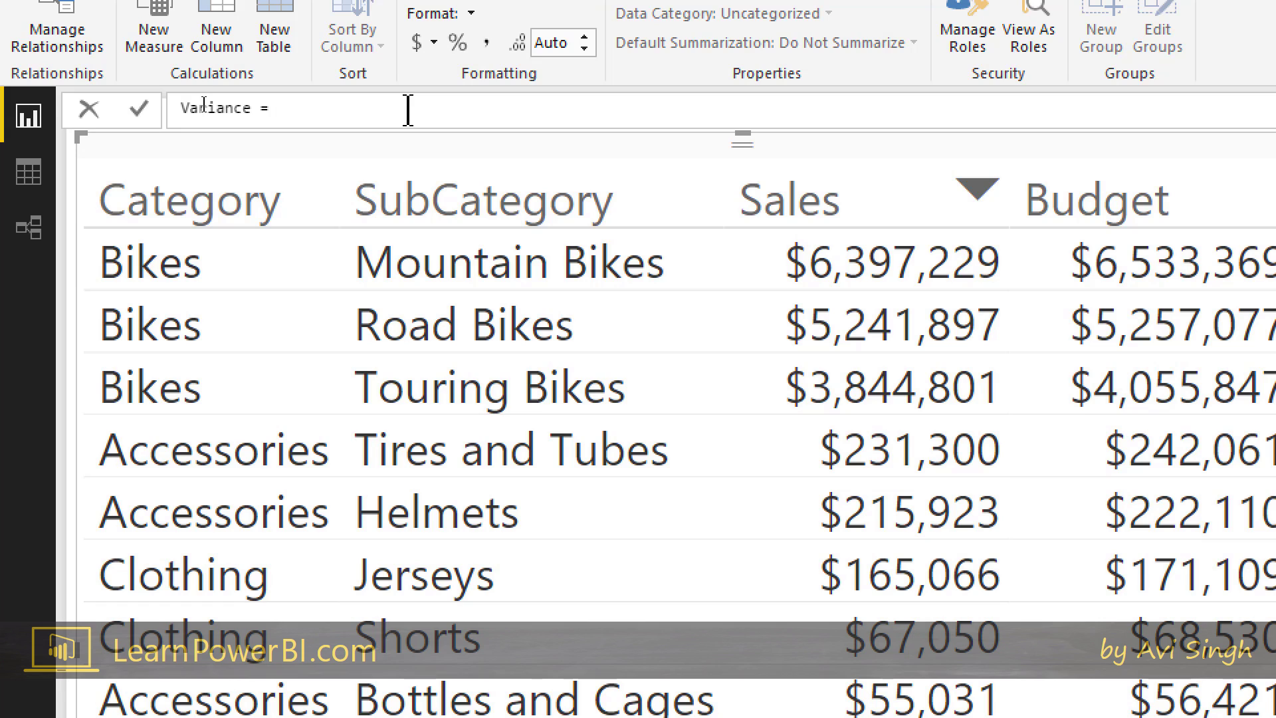
{"action": "key", "text": "Tab"}
{"action": "type", "text": "-"}
{"action": "type", "text": "[Budget]"}
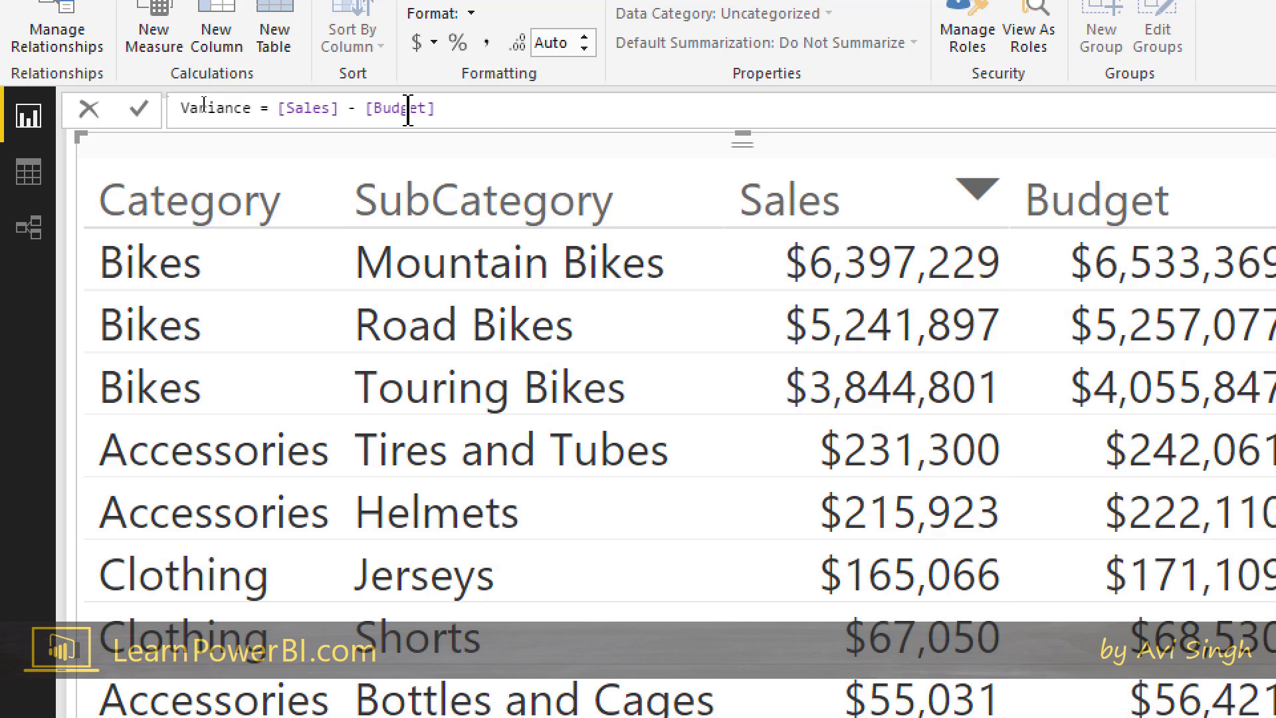
{"action": "key", "text": "Return"}
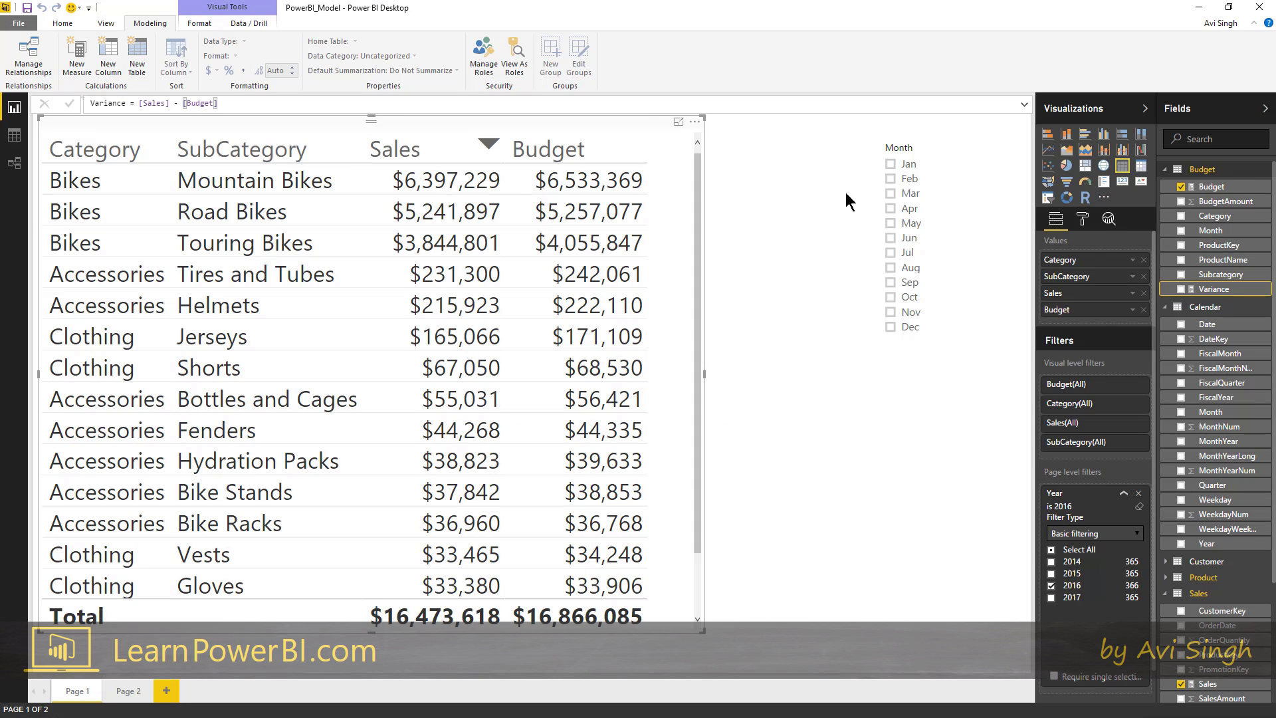
Add Variance to the table, widen the visual, and format Variance with 0 decimal places
{"action": "left_click_drag", "start_coordinate": [1199, 293], "coordinate": [680, 304]}
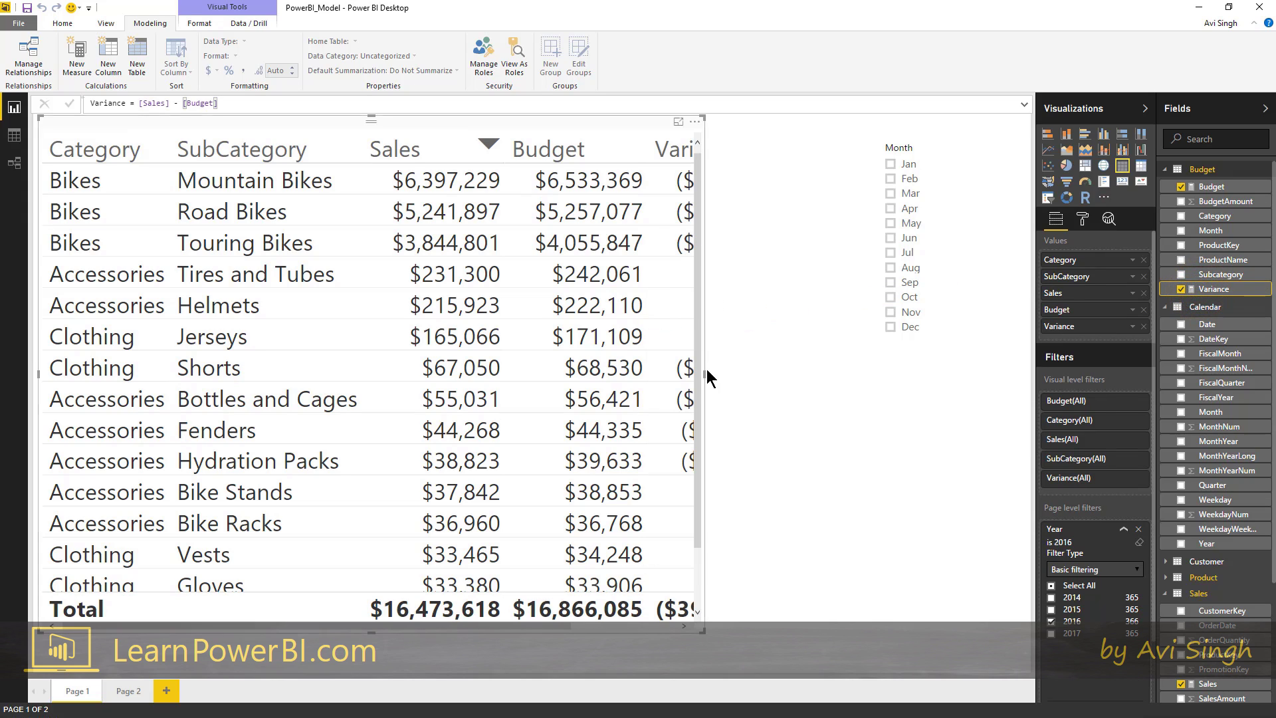
{"action": "left_click_drag", "start_coordinate": [705, 374], "coordinate": [828, 374]}
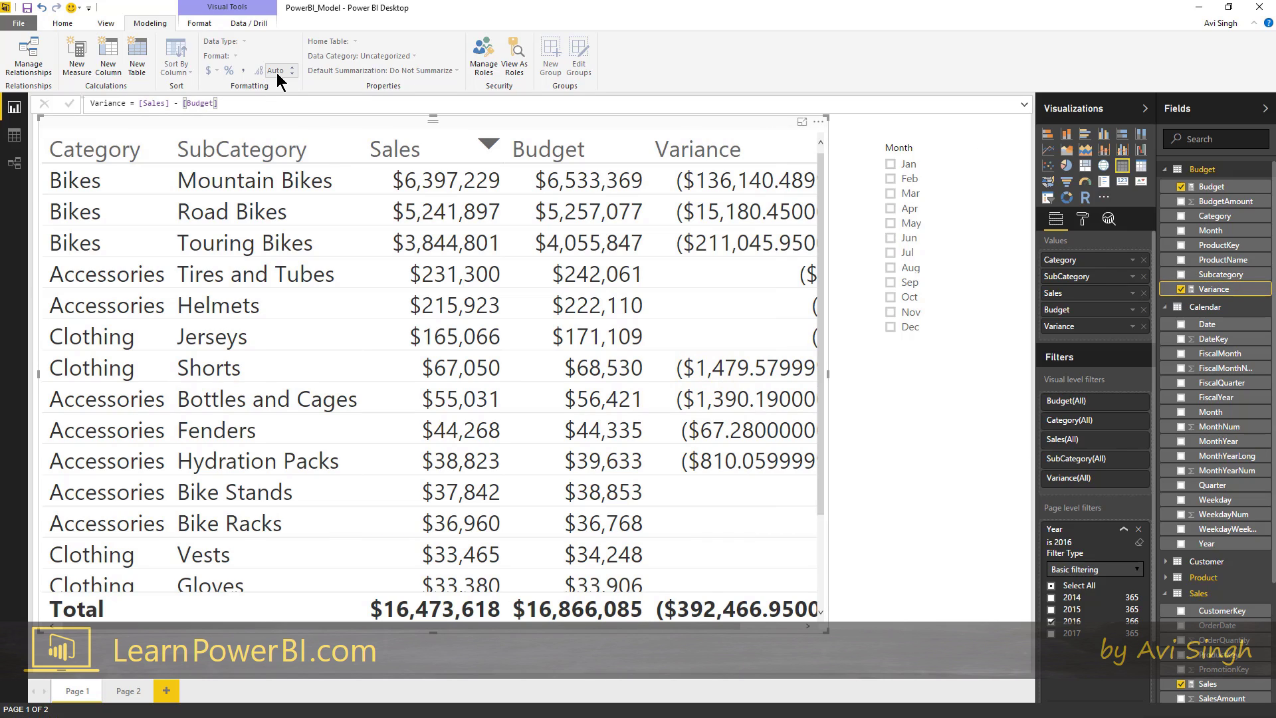
{"action": "left_click", "coordinate": [1213, 288]}
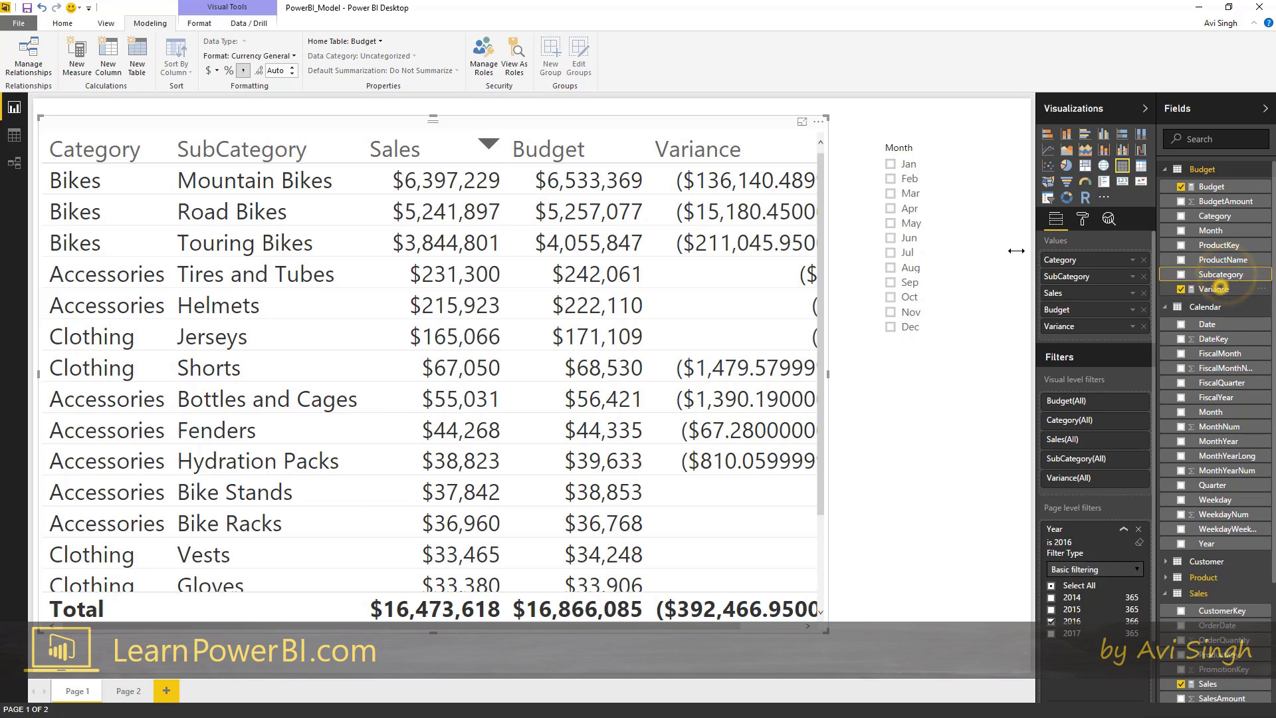
{"action": "left_click", "coordinate": [284, 69]}
{"action": "type", "text": "0"}
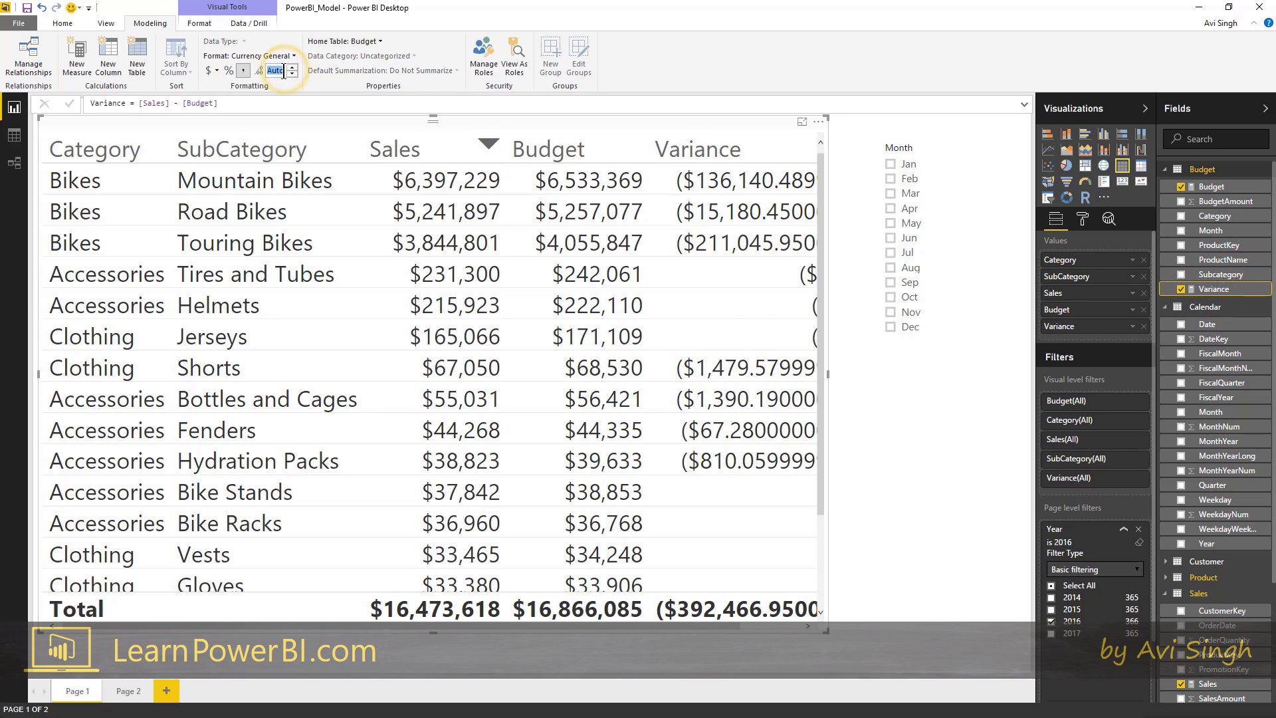
{"action": "key", "text": "Return"}
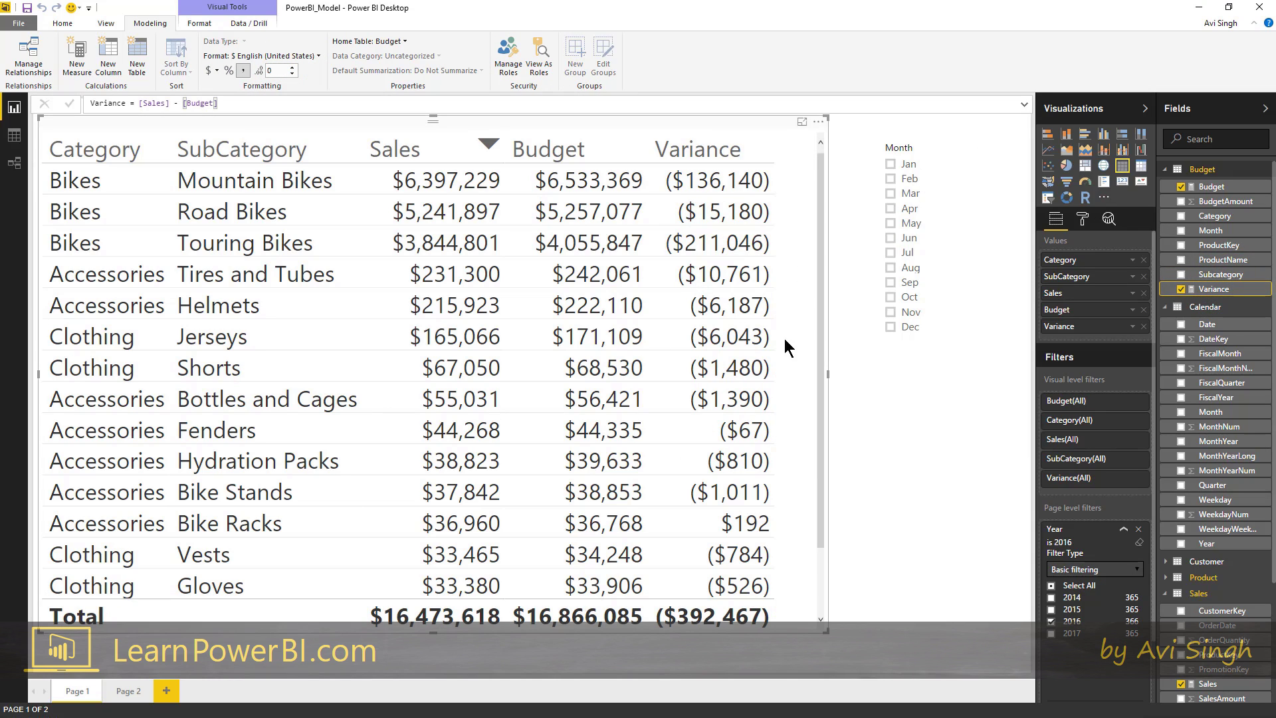
Narrow the Month slicer from its left edge and widen the table visual to the right
{"action": "left_click", "coordinate": [926, 132]}
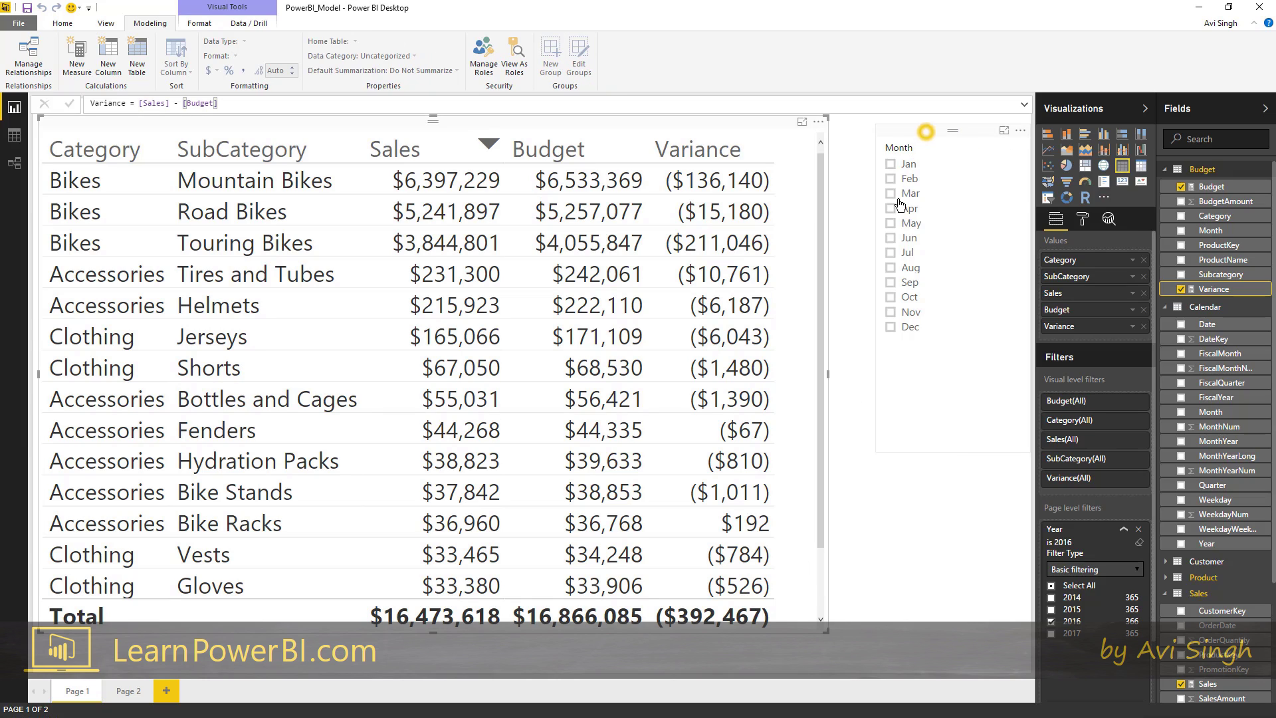
{"action": "left_click_drag", "start_coordinate": [881, 287], "coordinate": [943, 287]}
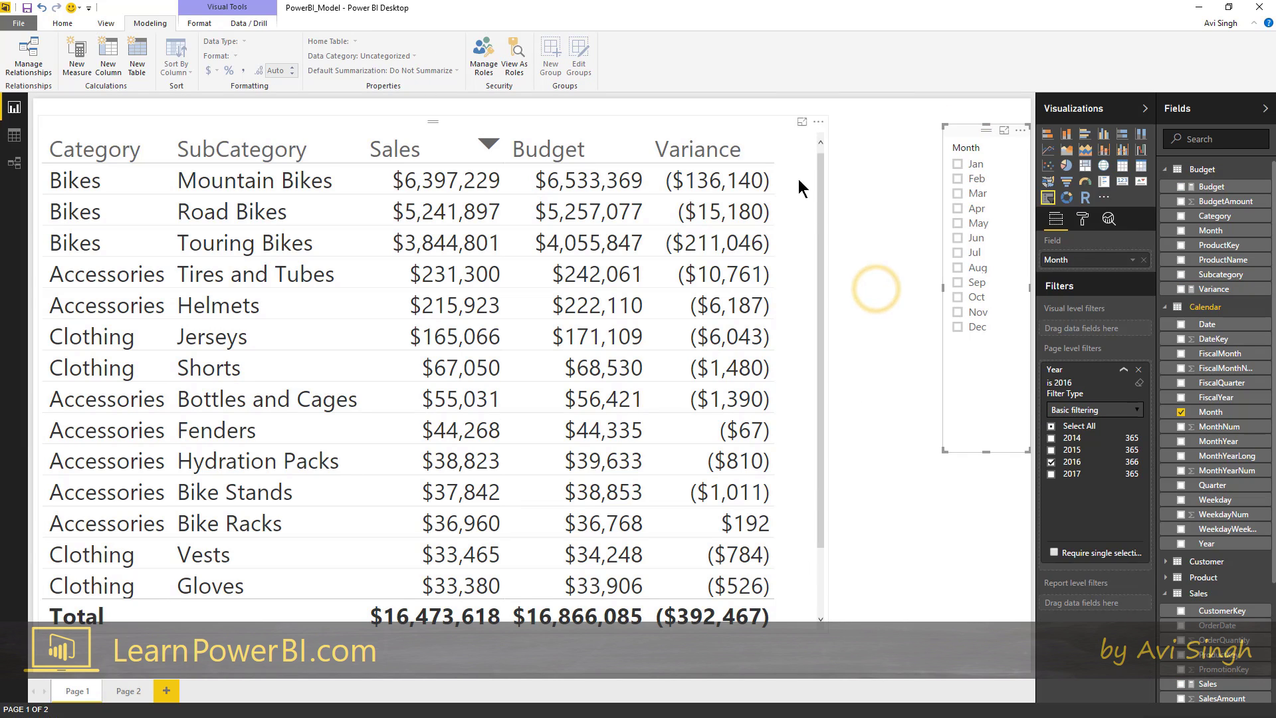
{"action": "left_click", "coordinate": [749, 125]}
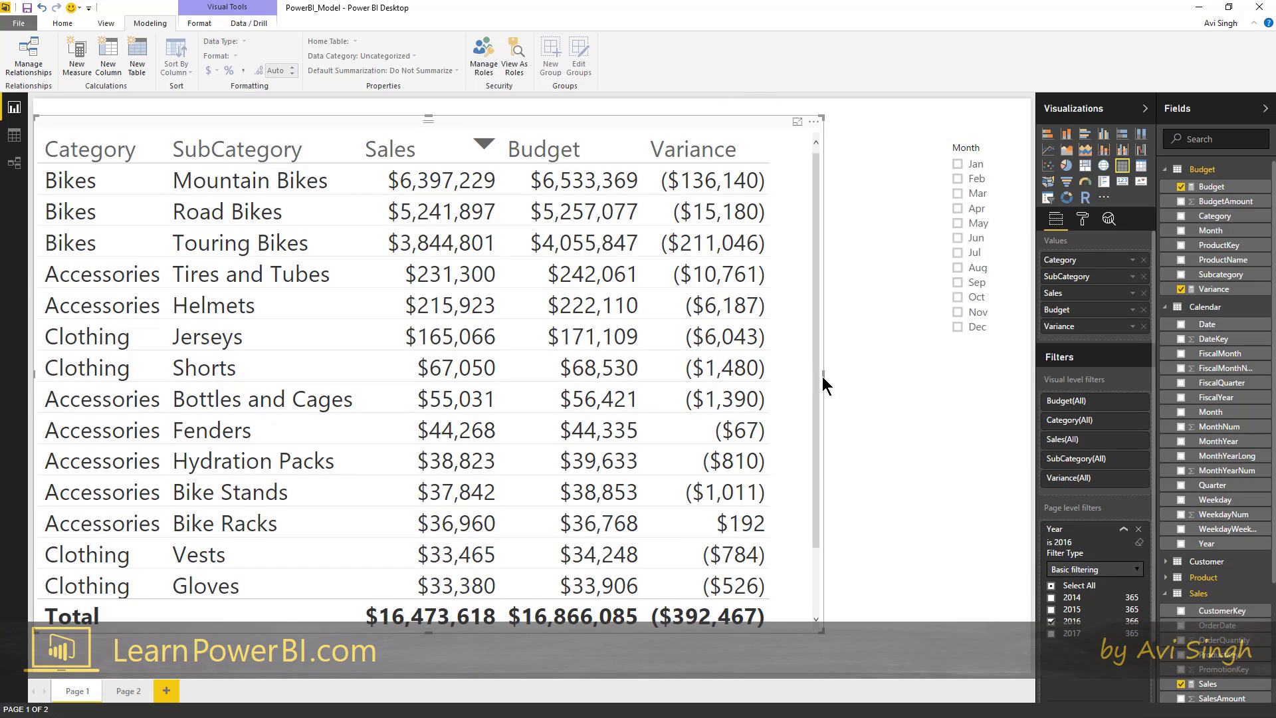
{"action": "left_click_drag", "start_coordinate": [823, 376], "coordinate": [923, 379]}
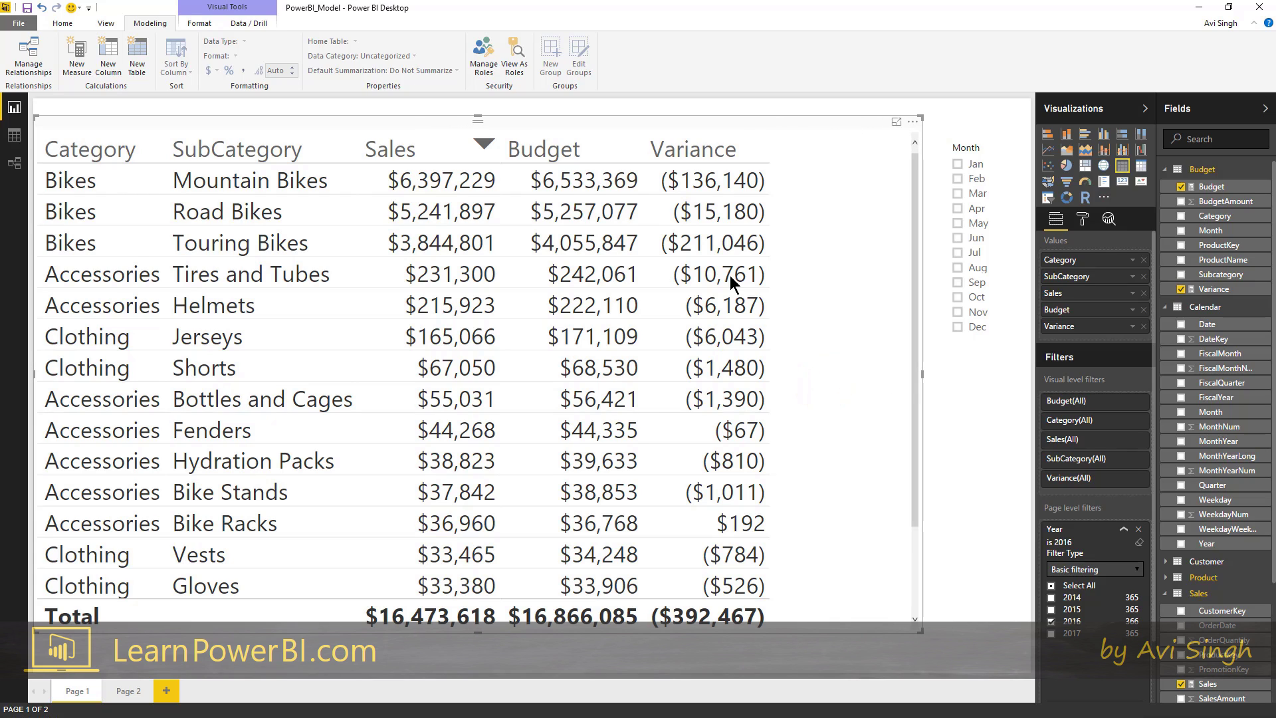
{"action": "left_click", "coordinate": [1214, 288]}
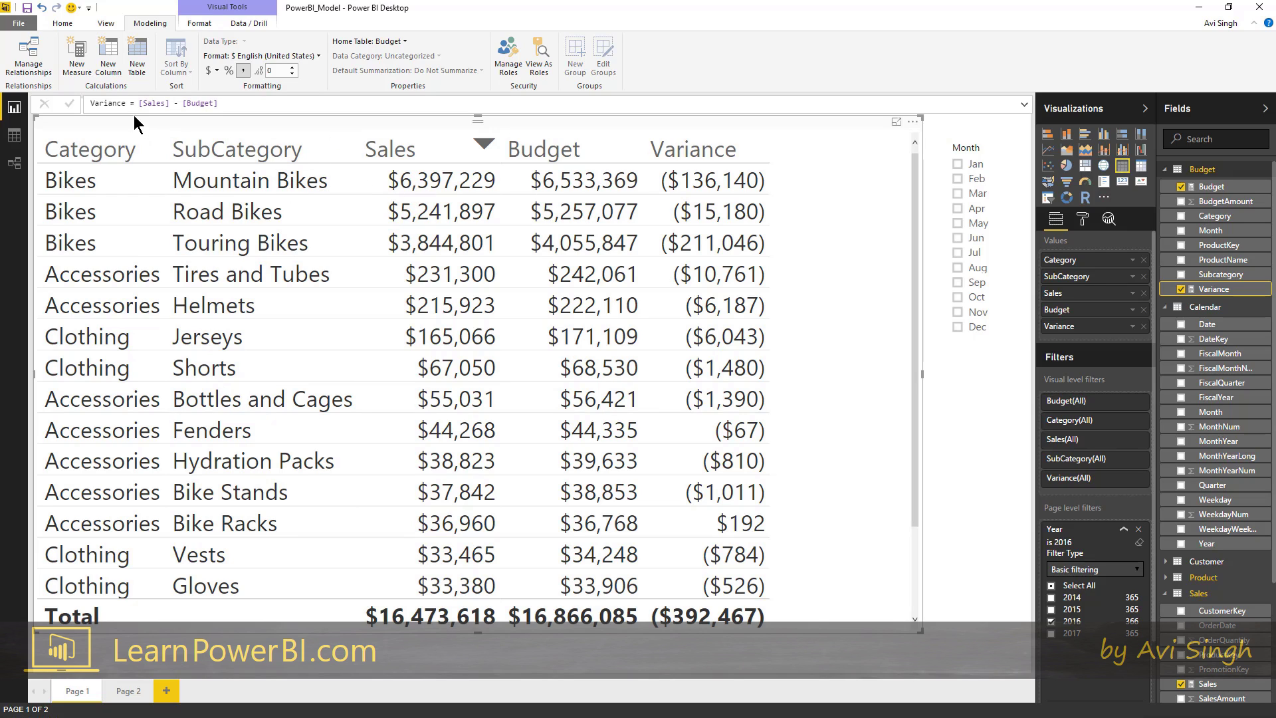
{"action": "left_click_drag", "start_coordinate": [139, 103], "coordinate": [259, 104]}
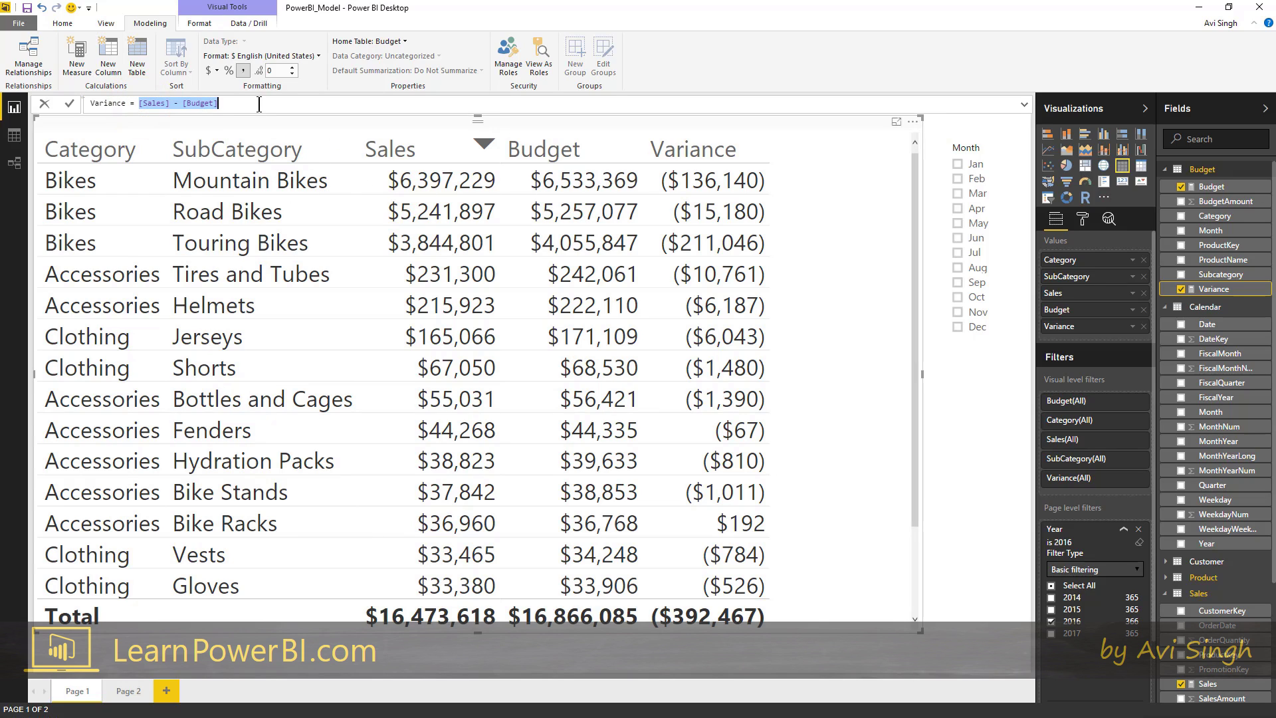
{"action": "type", "text": "SUM("}
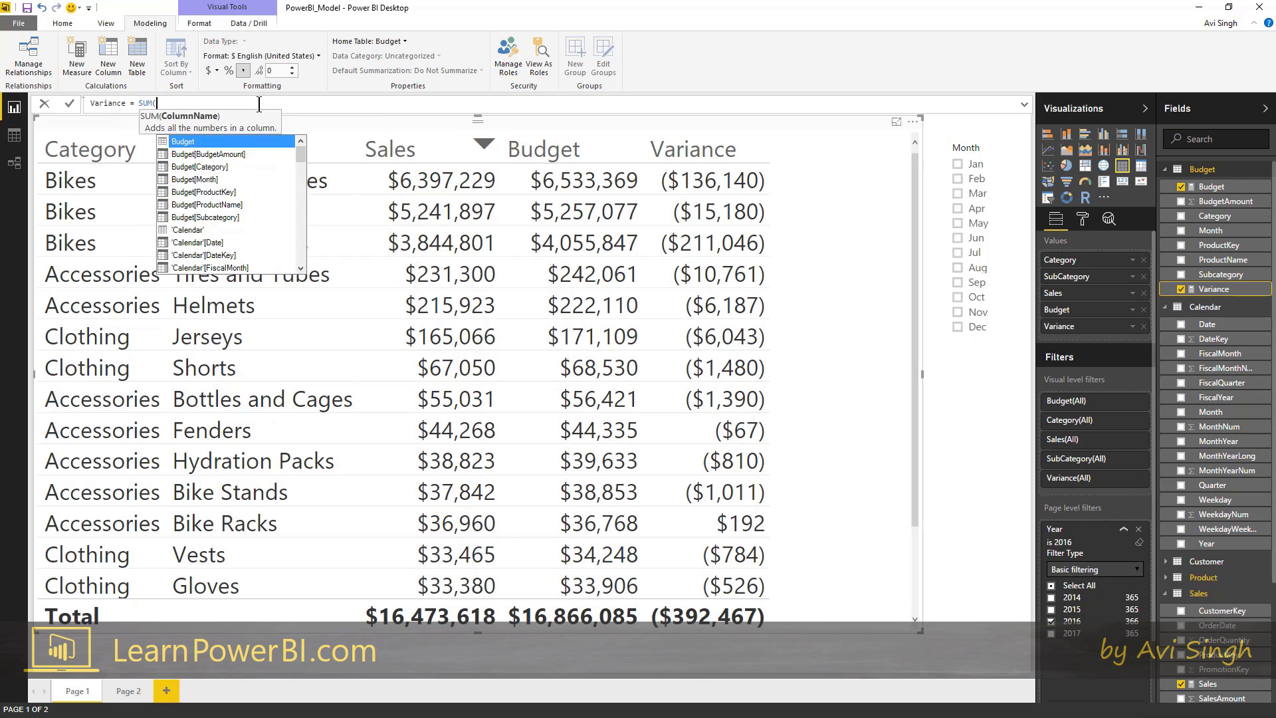
{"action": "type", "text": "Salesa"}
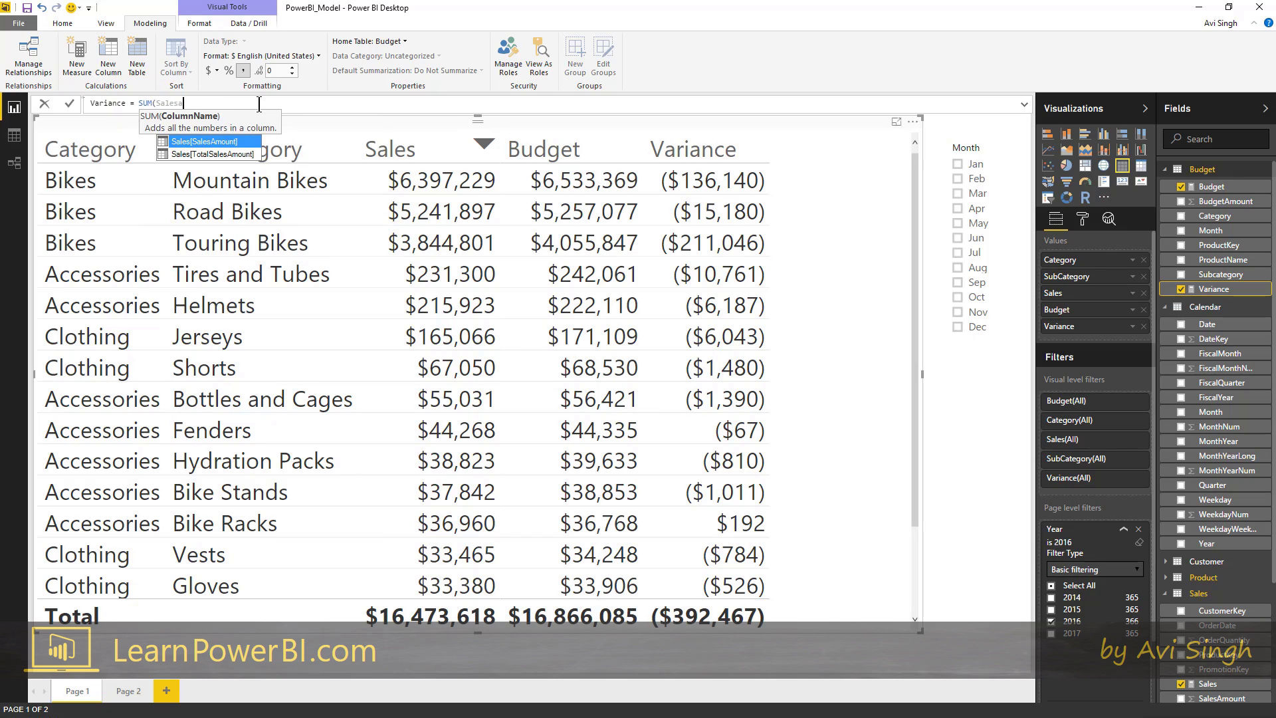
{"action": "key", "text": "Tab"}
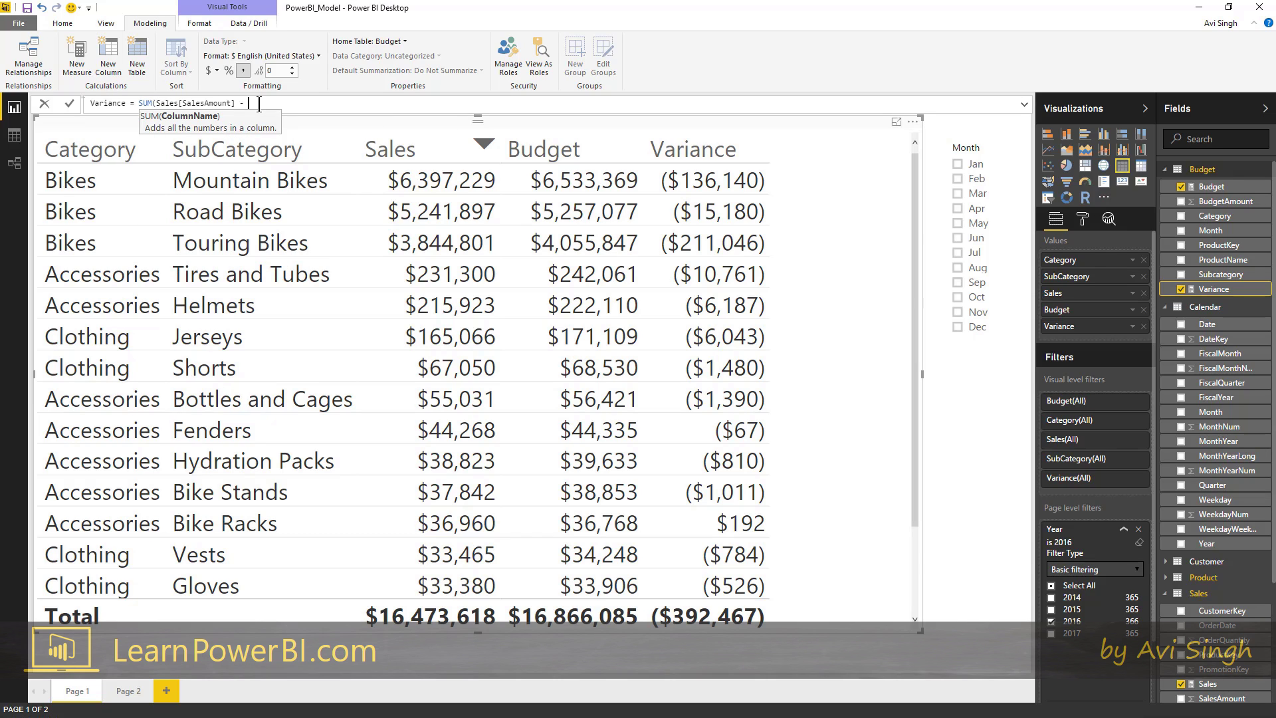
{"action": "type", "text": ") - SUM("}
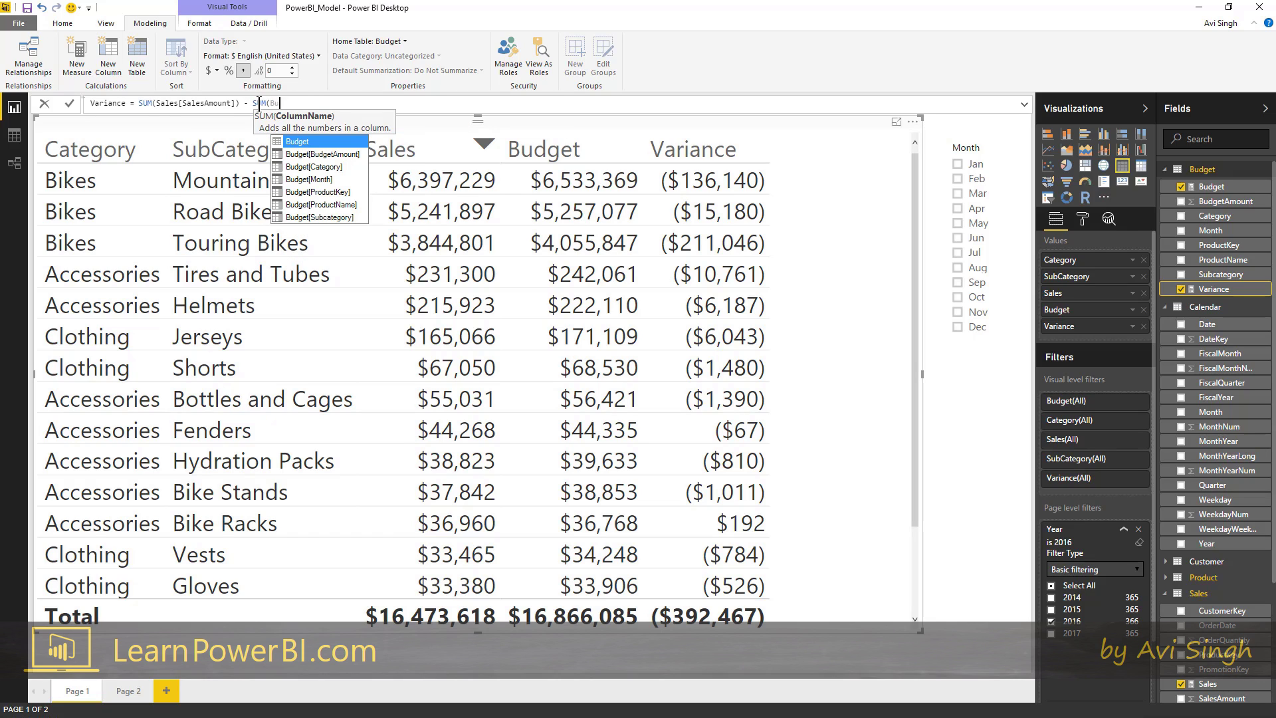
{"action": "type", "text": "bu"}
{"action": "key", "text": "Tab"}
{"action": "type", "text": ")"}
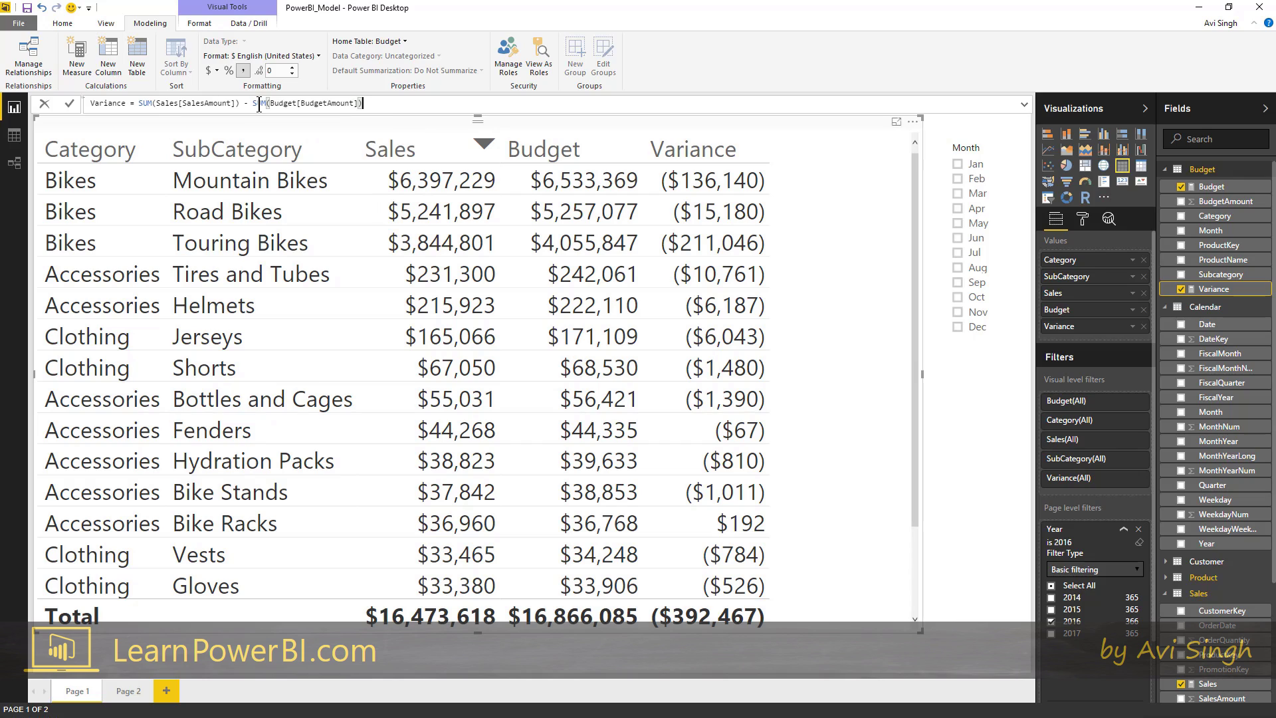
{"action": "key", "text": "Home"}
{"action": "key", "text": "ctrl+Right"}
{"action": "key", "text": "ctrl+Right"}
{"action": "key", "text": "ctrl+Left"}
{"action": "key", "text": "shift+End"}
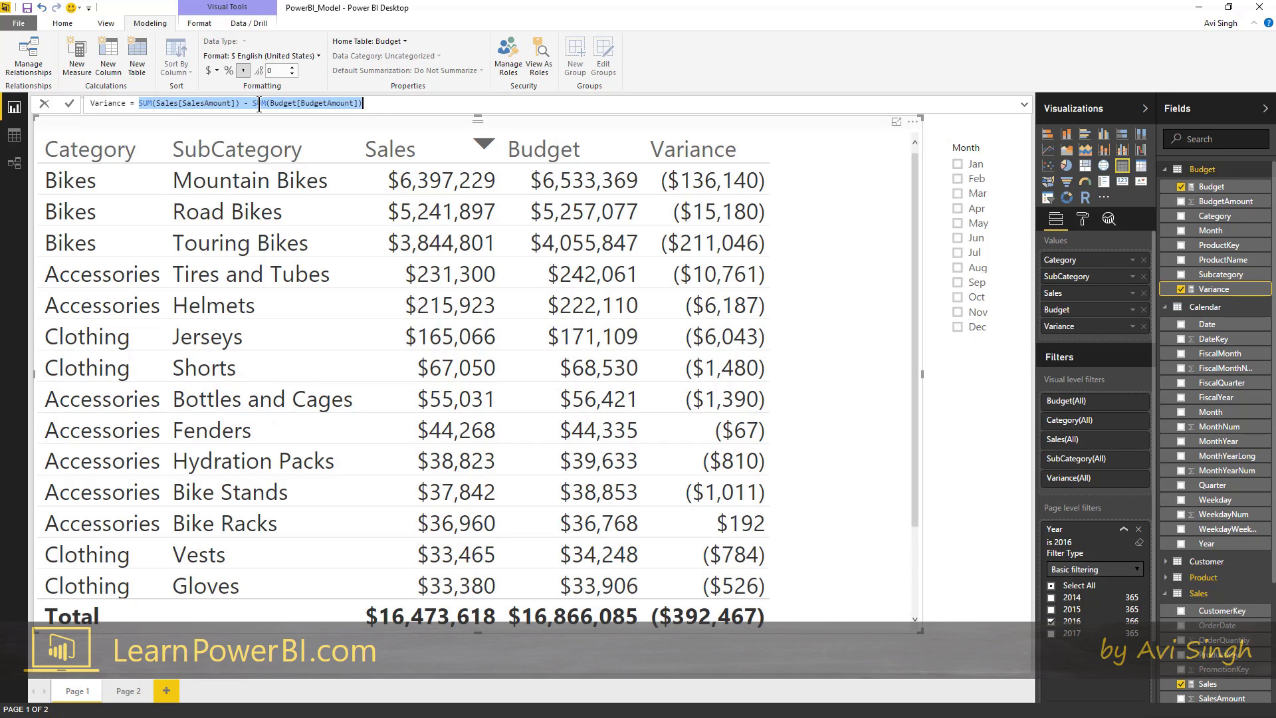
{"action": "key", "text": "Delete"}
{"action": "type", "text": "[S"}
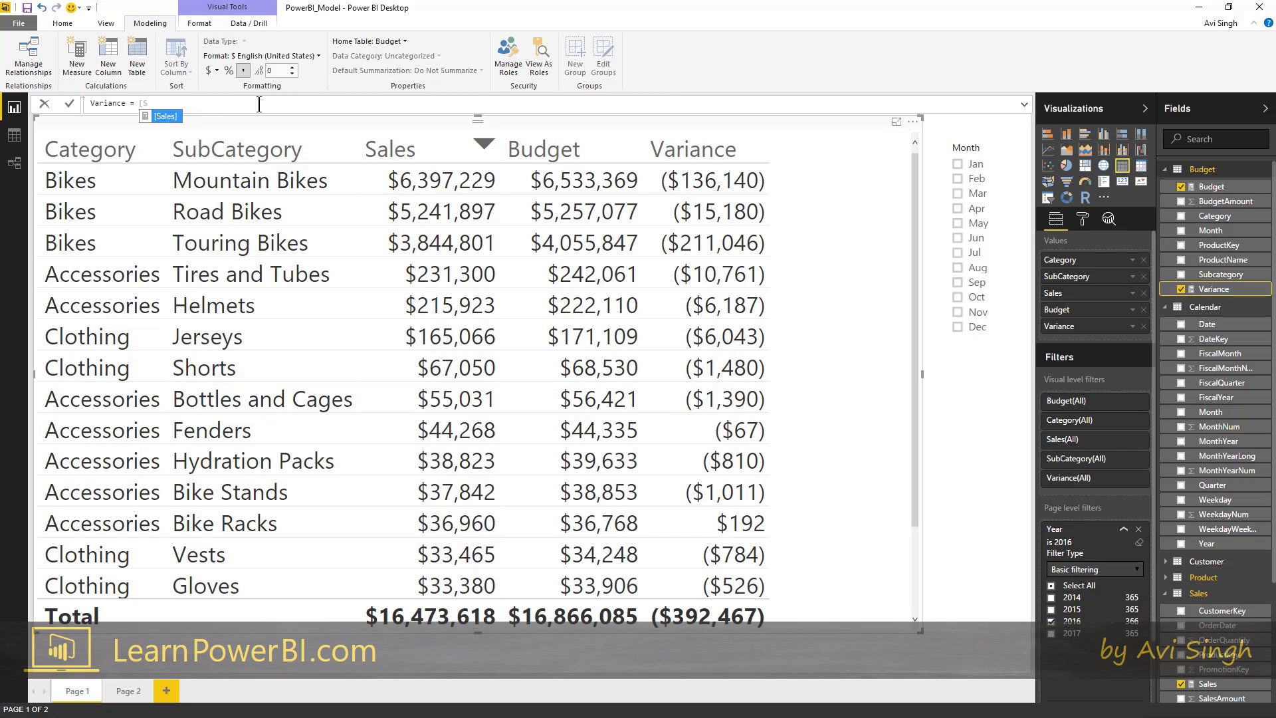
{"action": "key", "text": "Escape"}
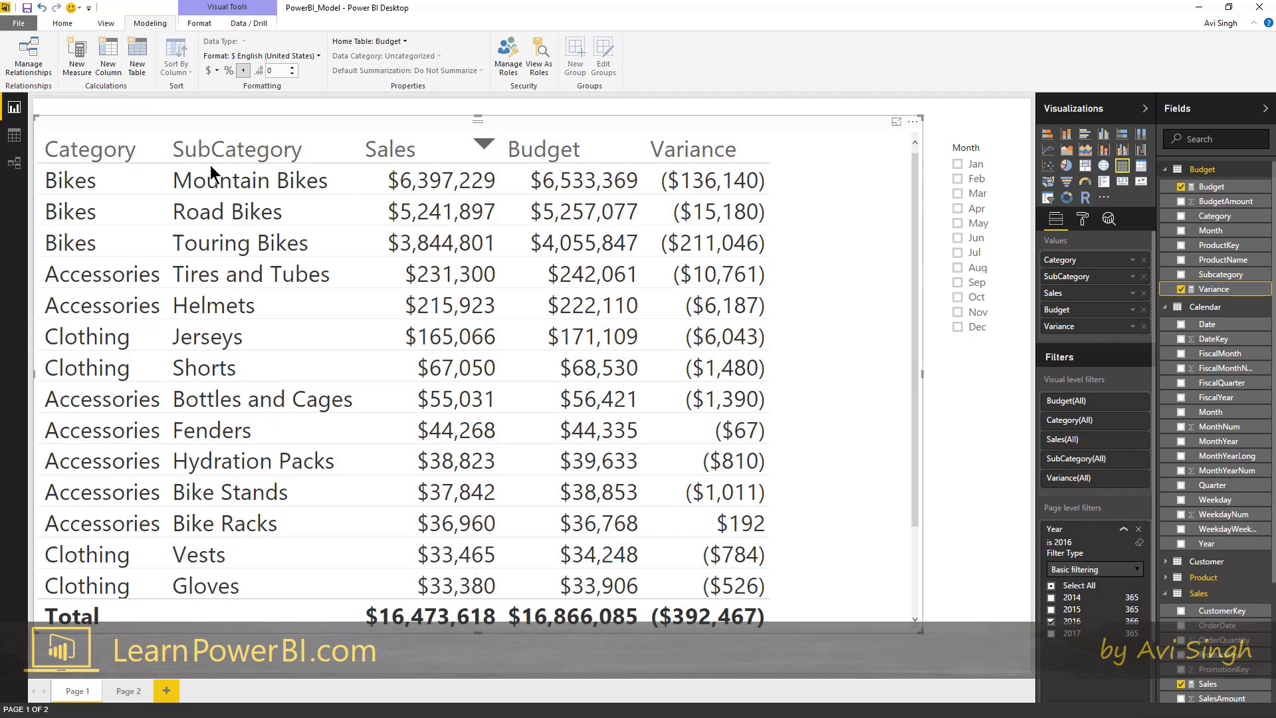
{"action": "left_click", "coordinate": [1216, 288]}
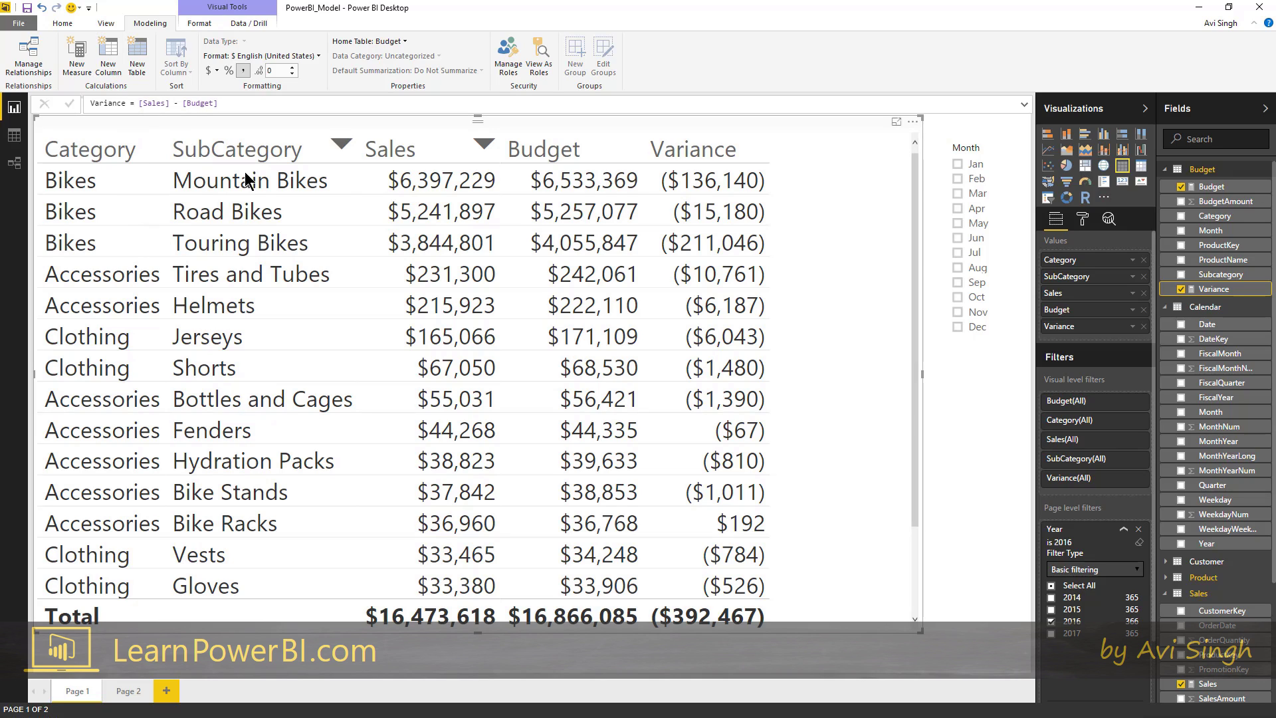
With the Variance measure selected, add a new blank measure to the Budget table
{"action": "left_click", "coordinate": [1215, 290]}
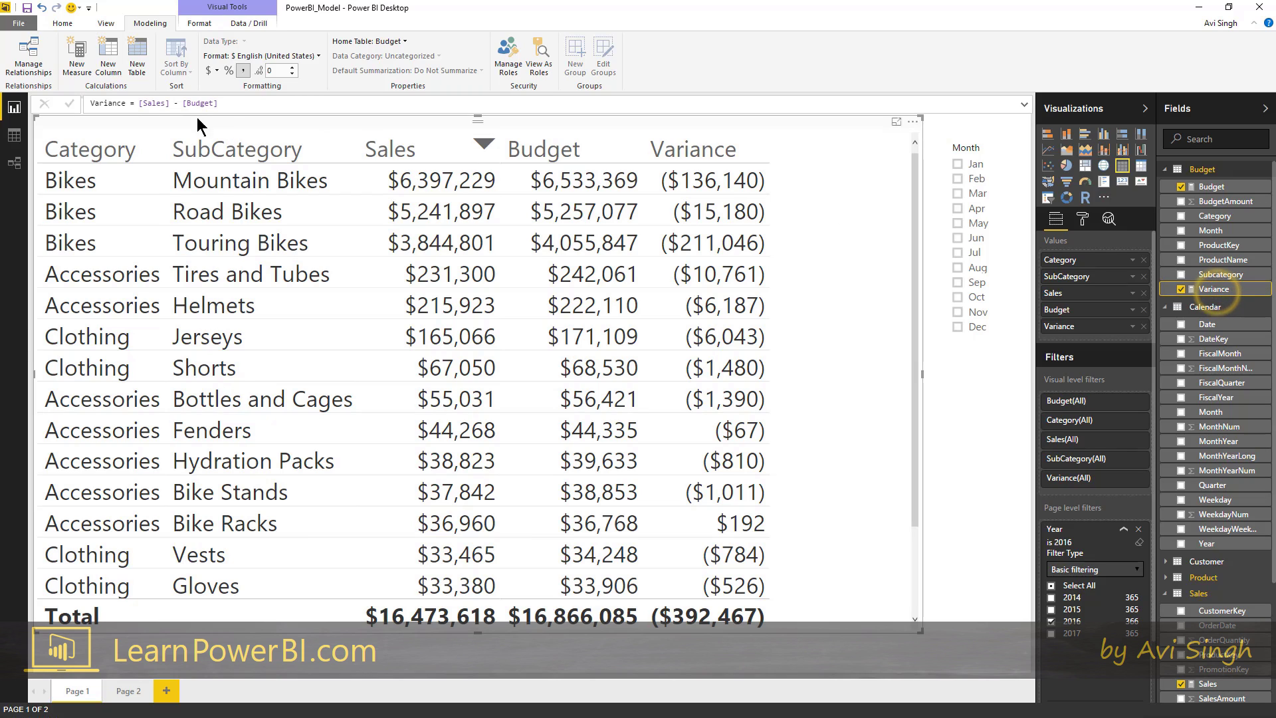
{"action": "left_click", "coordinate": [76, 59]}
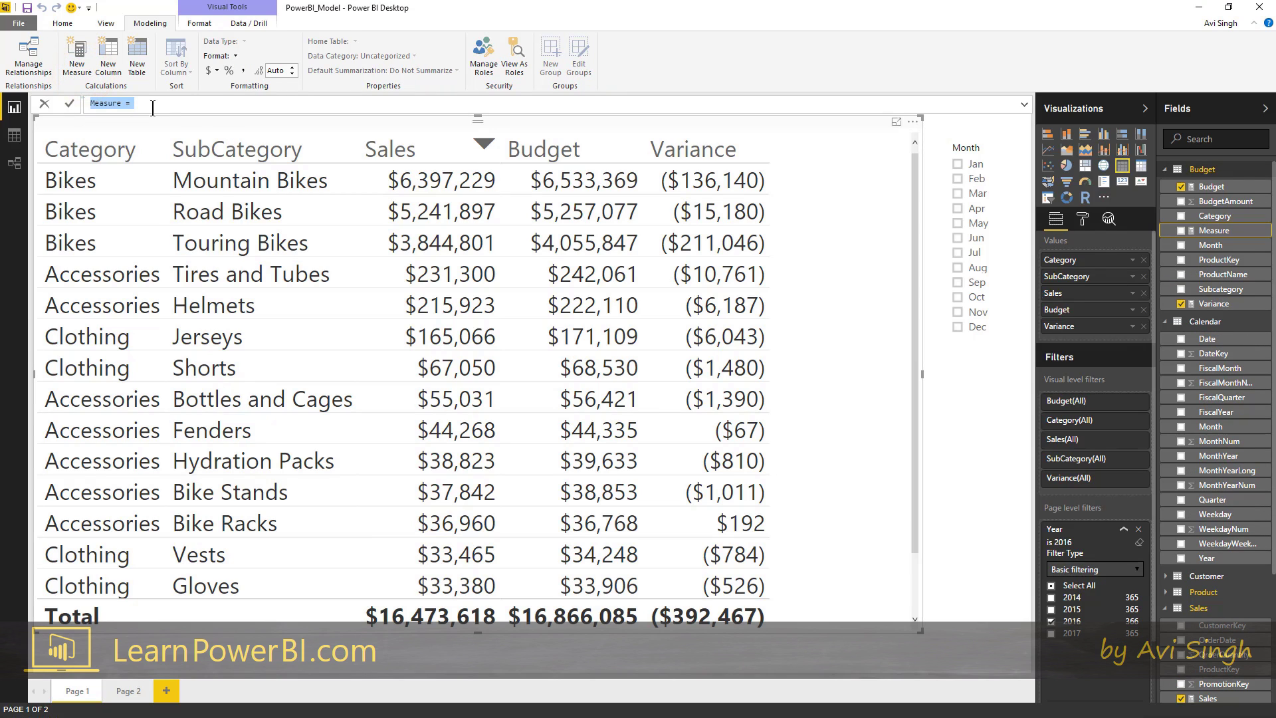
Write the formula Variance% = [Variance] / [Budget], then insert DIVIDE before [Variance]
{"action": "type", "text": "Variance"}
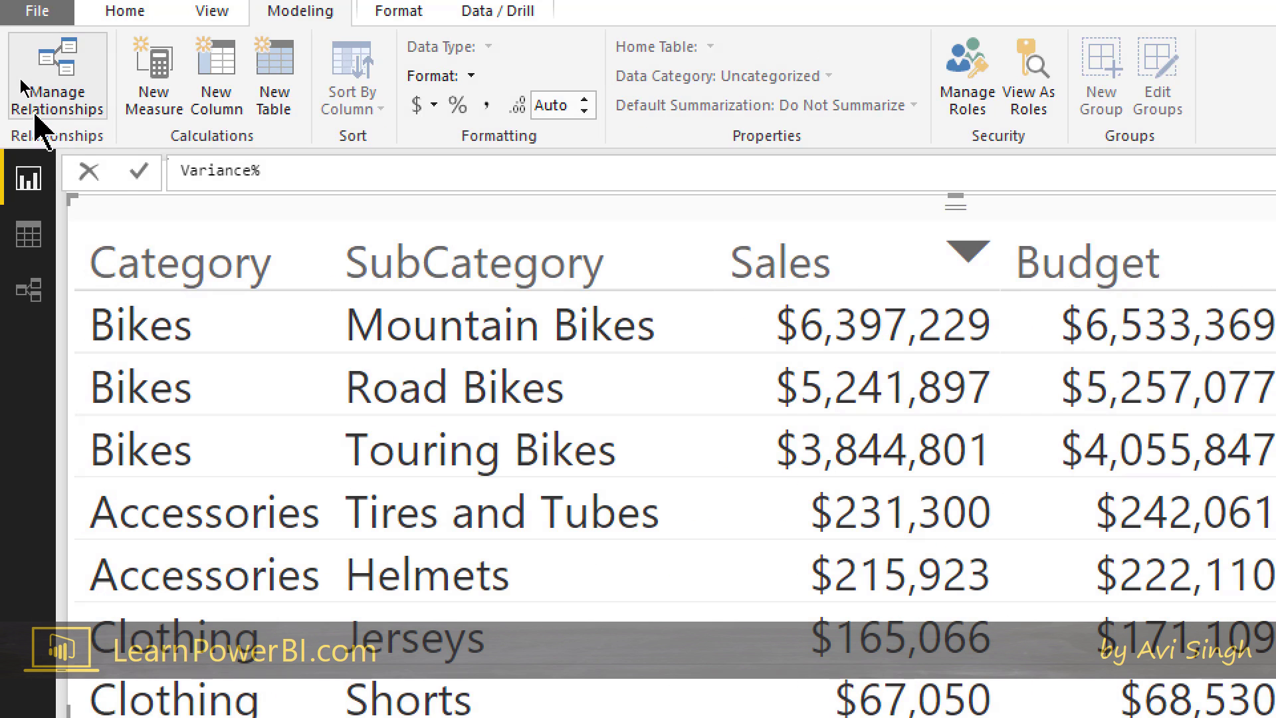
{"action": "type", "text": "% = "}
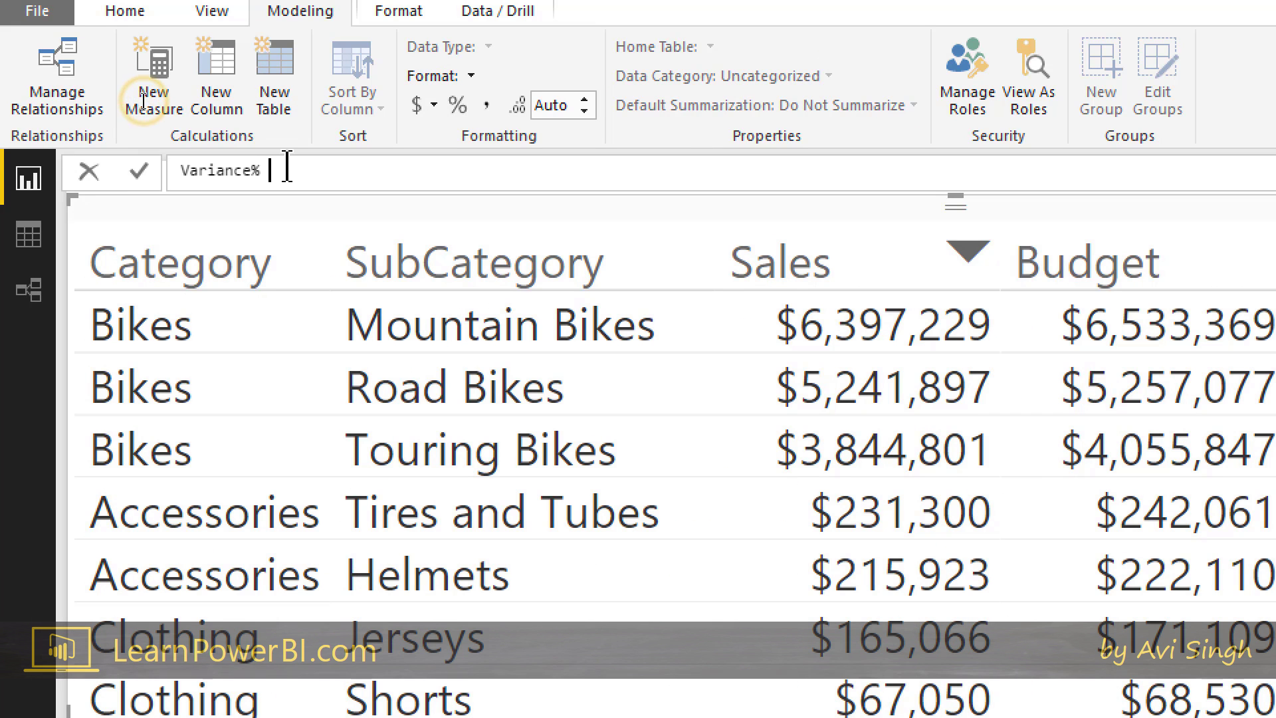
{"action": "type", "text": "[Variance]"}
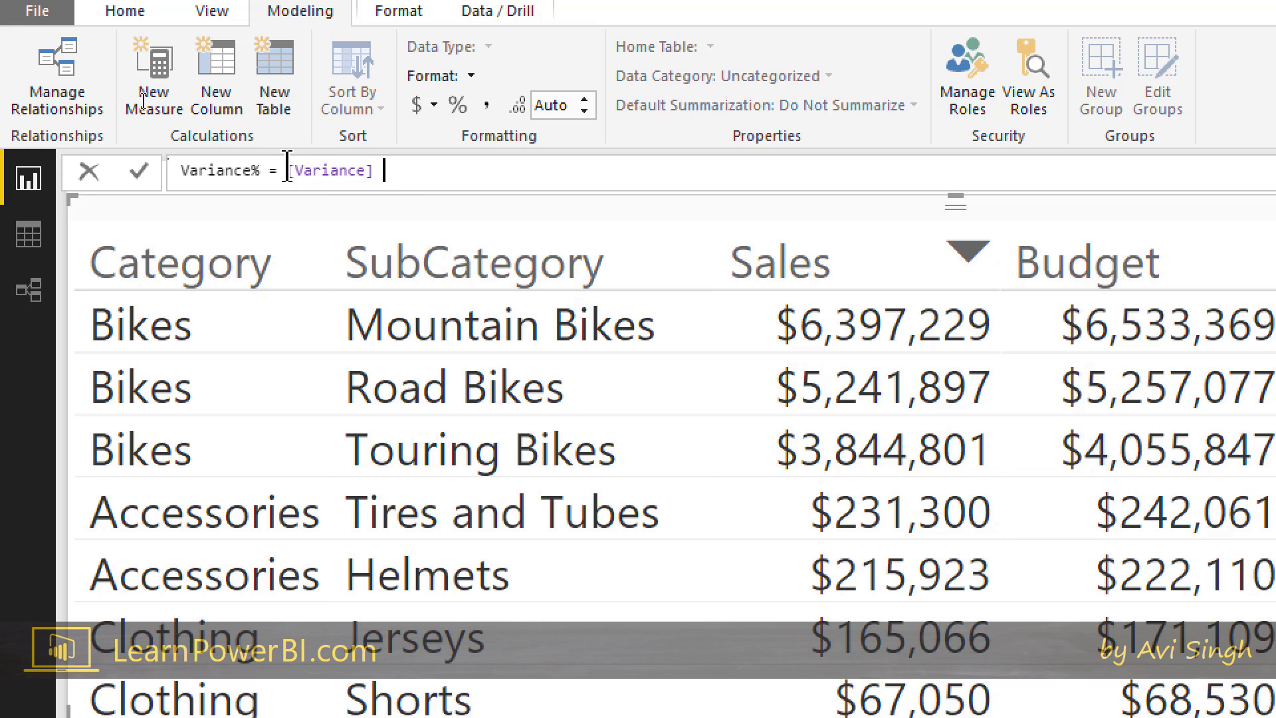
{"action": "type", "text": " / [Budget]"}
{"action": "key", "text": "ctrl+Left"}
{"action": "key", "text": "ctrl+Left"}
{"action": "key", "text": "ctrl+Left"}
{"action": "key", "text": "ctrl+Right"}
{"action": "key", "text": "Right"}
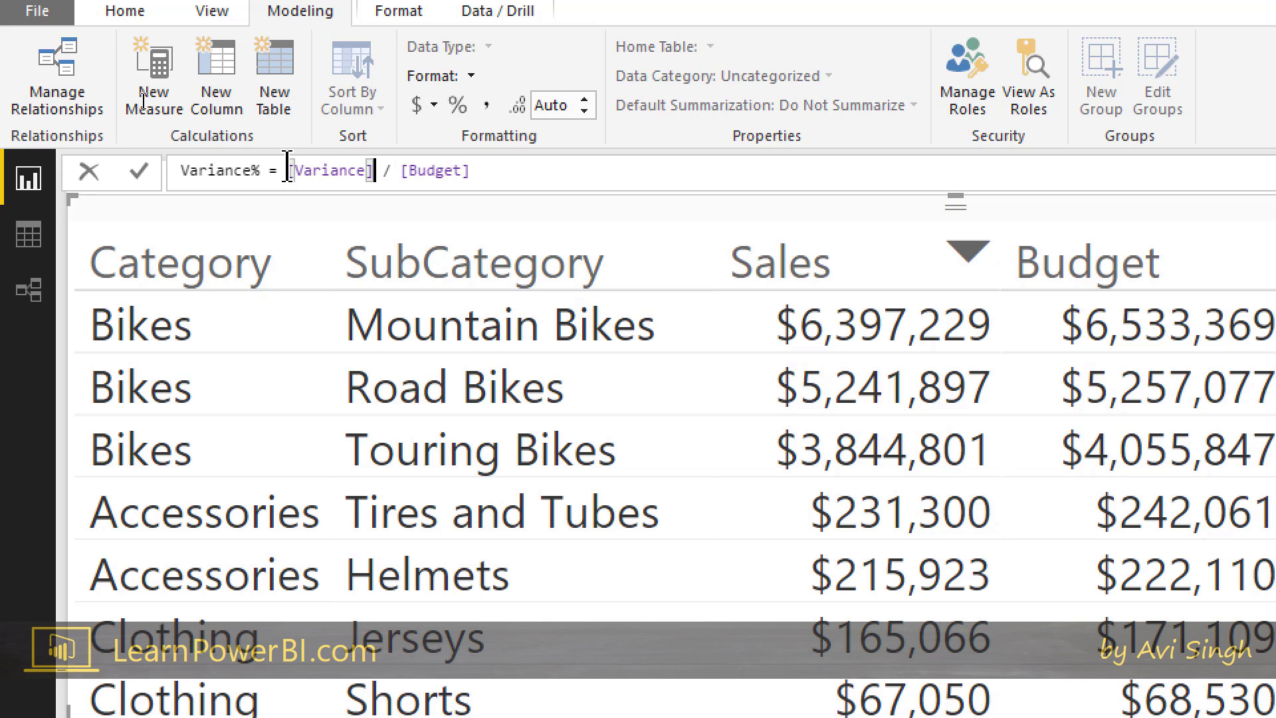
{"action": "key", "text": "Right"}
{"action": "key", "text": "Right"}
{"action": "key", "text": "Right"}
{"action": "key", "text": "shift+End"}
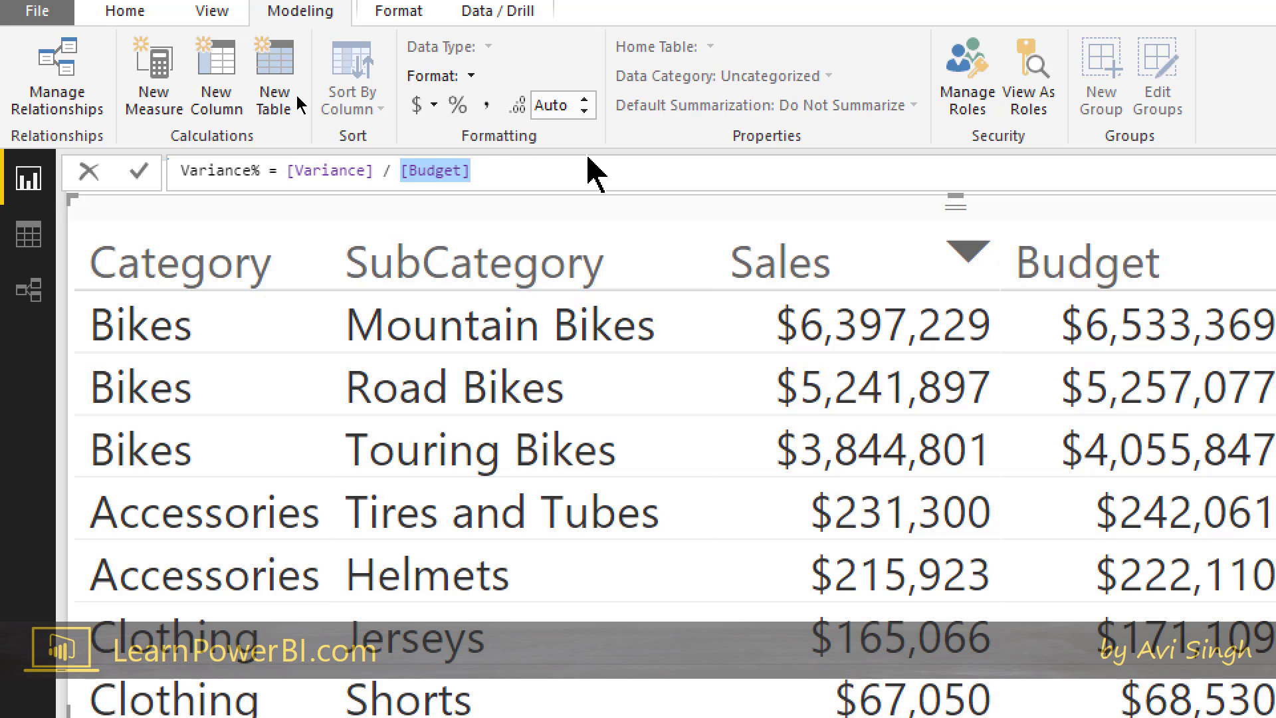
{"action": "key", "text": "ctrl+Left"}
{"action": "key", "text": "ctrl+Left"}
{"action": "key", "text": "ctrl+Left"}
{"action": "key", "text": "Home"}
{"action": "key", "text": "ctrl+Right"}
{"action": "key", "text": "ctrl+Right"}
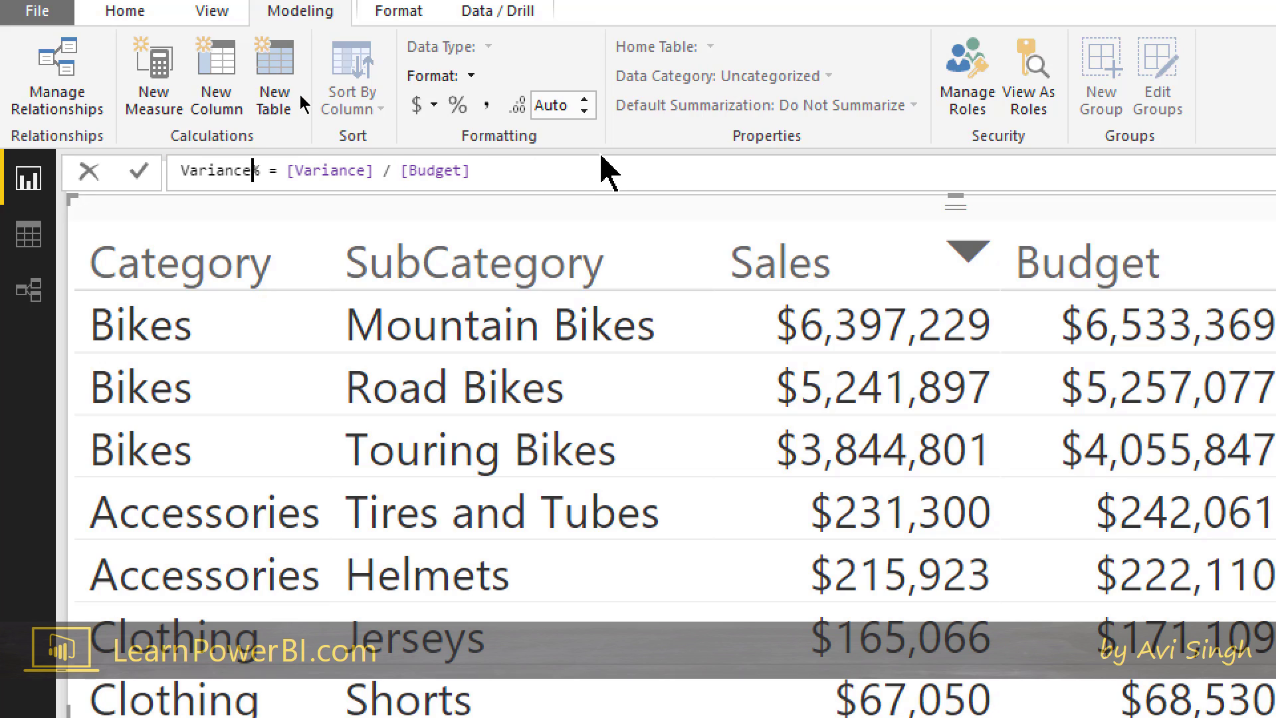
{"action": "key", "text": "Left"}
{"action": "type", "text": "DIVIDE"}
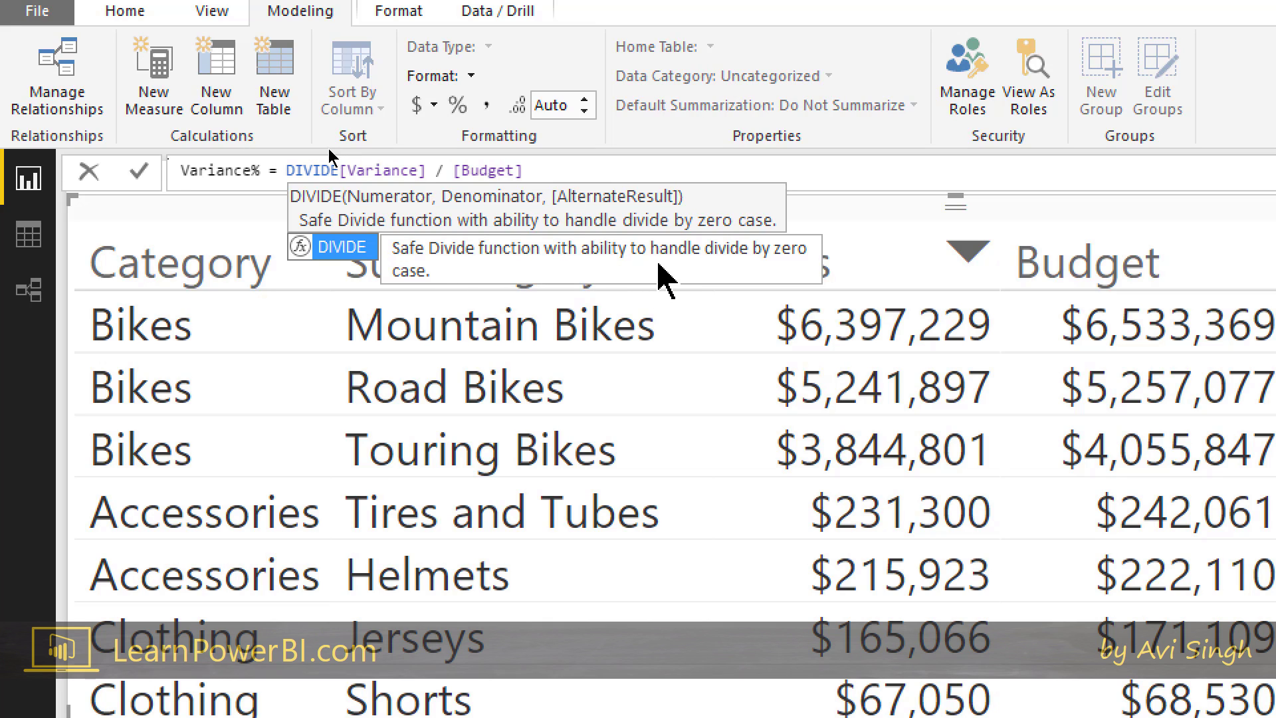
Finish the formula as Variance% = DIVIDE([Variance], [Budget]) and commit the measure
{"action": "type", "text": "("}
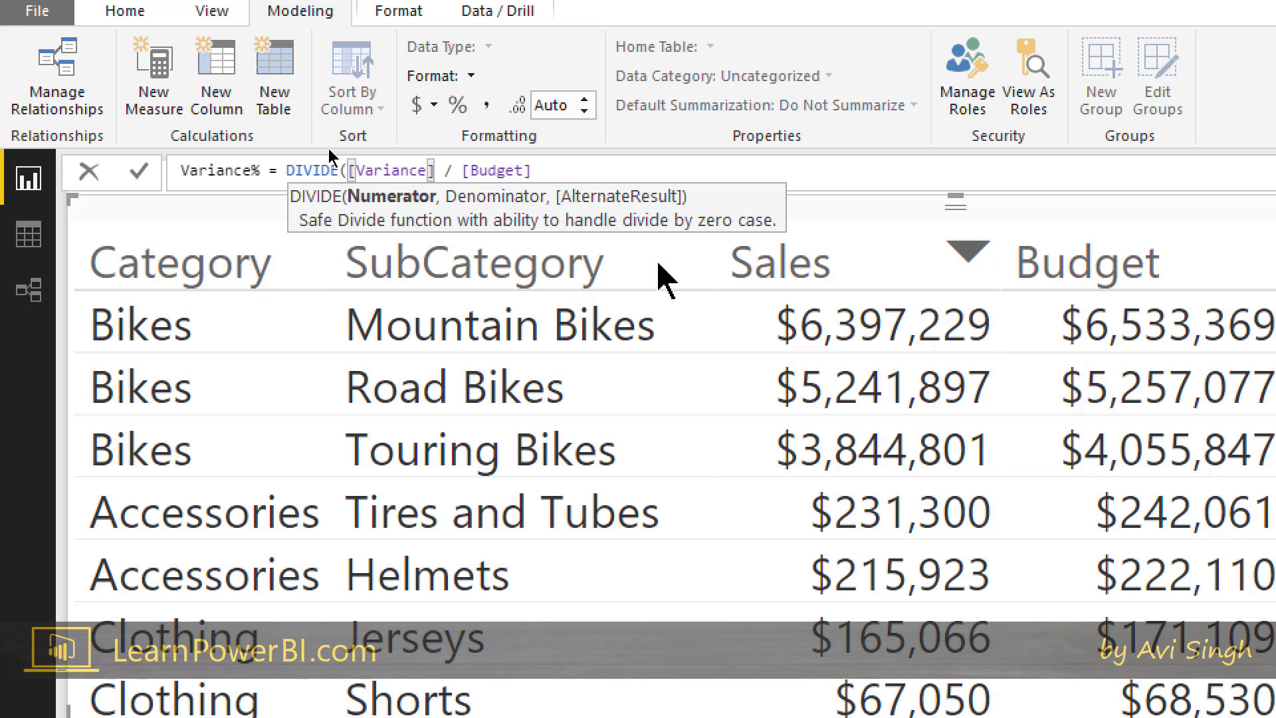
{"action": "key", "text": "Right"}
{"action": "key", "text": "Right"}
{"action": "key", "text": "Right"}
{"action": "key", "text": "Right"}
{"action": "key", "text": "Right"}
{"action": "key", "text": "Right"}
{"action": "key", "text": "Right"}
{"action": "key", "text": "Right"}
{"action": "key", "text": "Right"}
{"action": "key", "text": "Right"}
{"action": "key", "text": "Right"}
{"action": "key", "text": "shift+Right"}
{"action": "type", "text": ","}
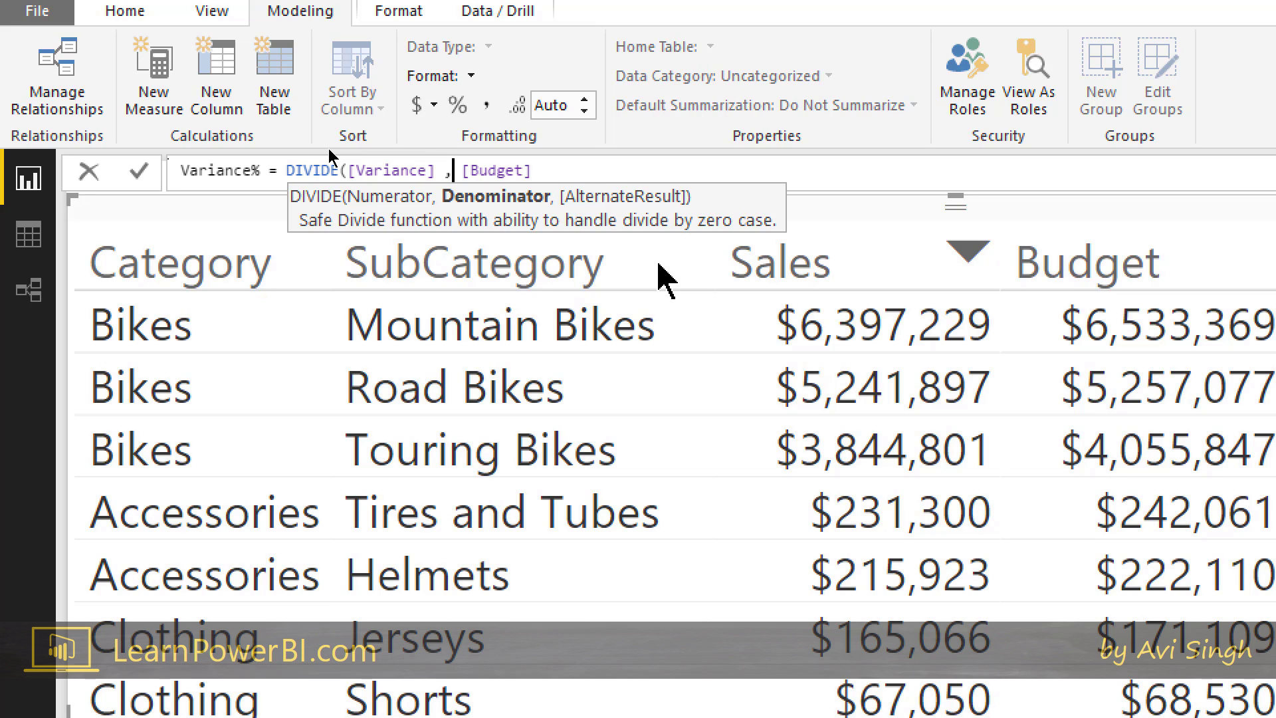
{"action": "key", "text": "End"}
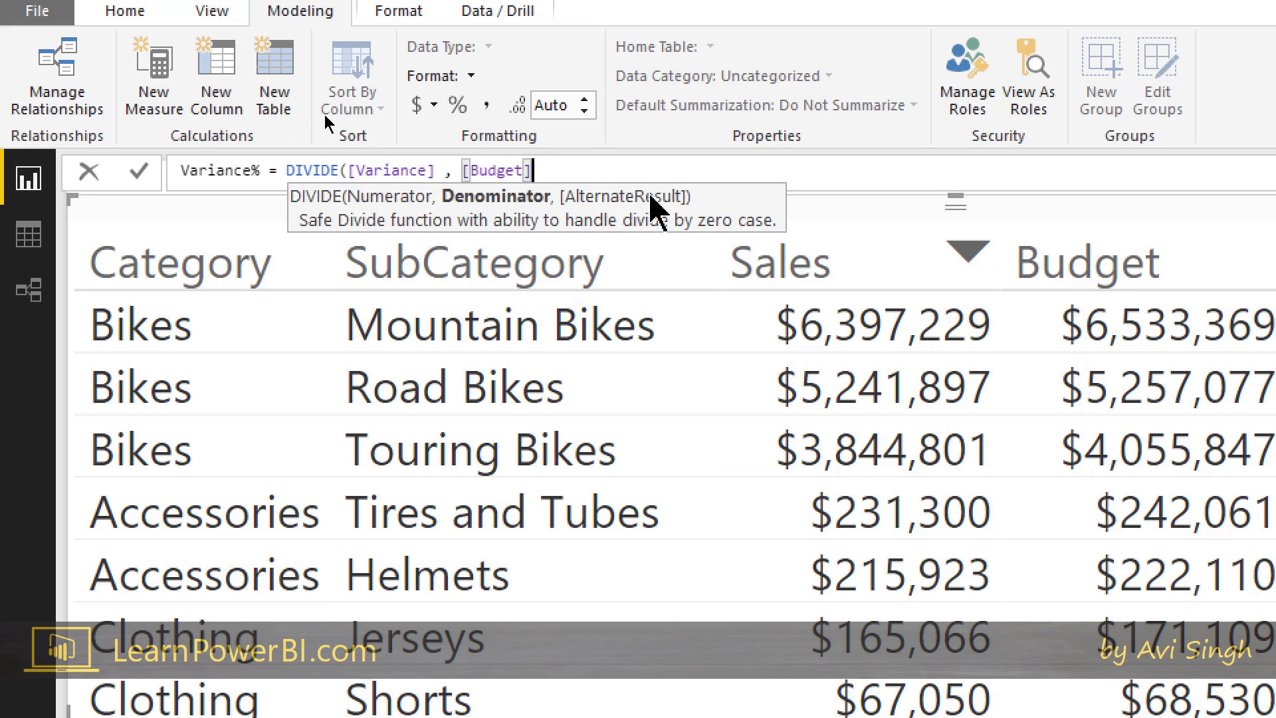
{"action": "type", "text": ")"}
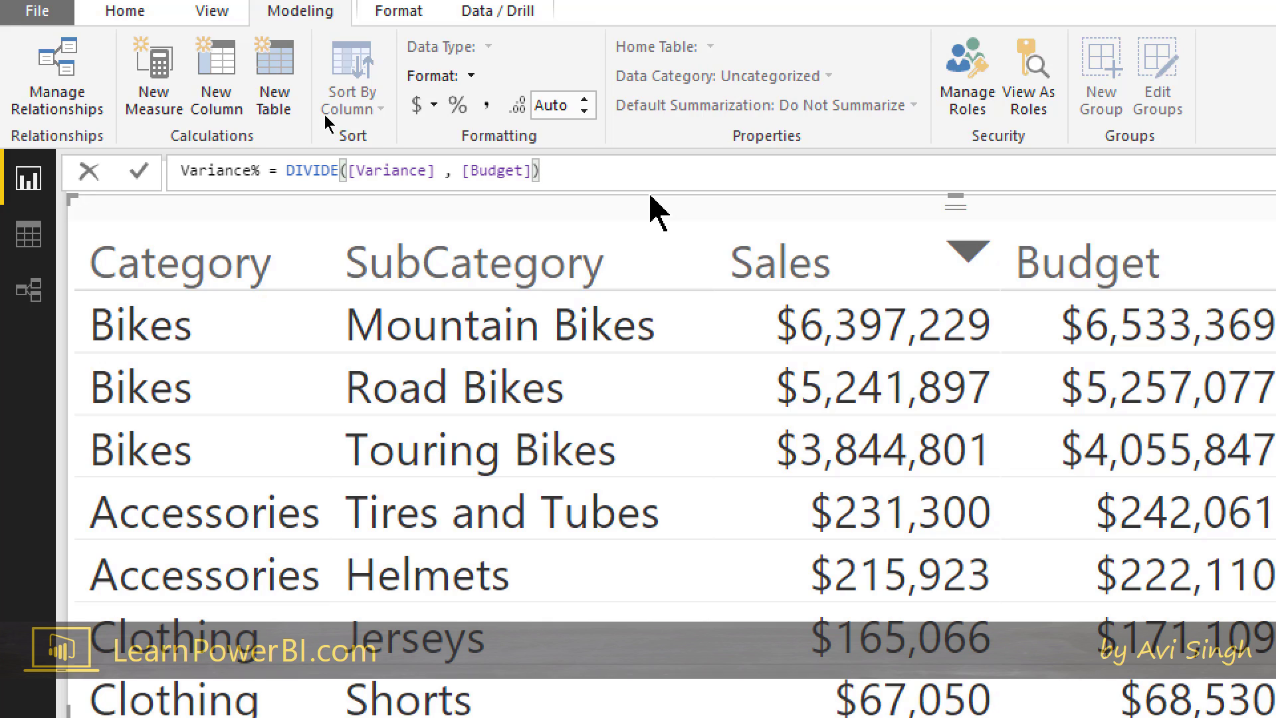
{"action": "key", "text": "Left"}
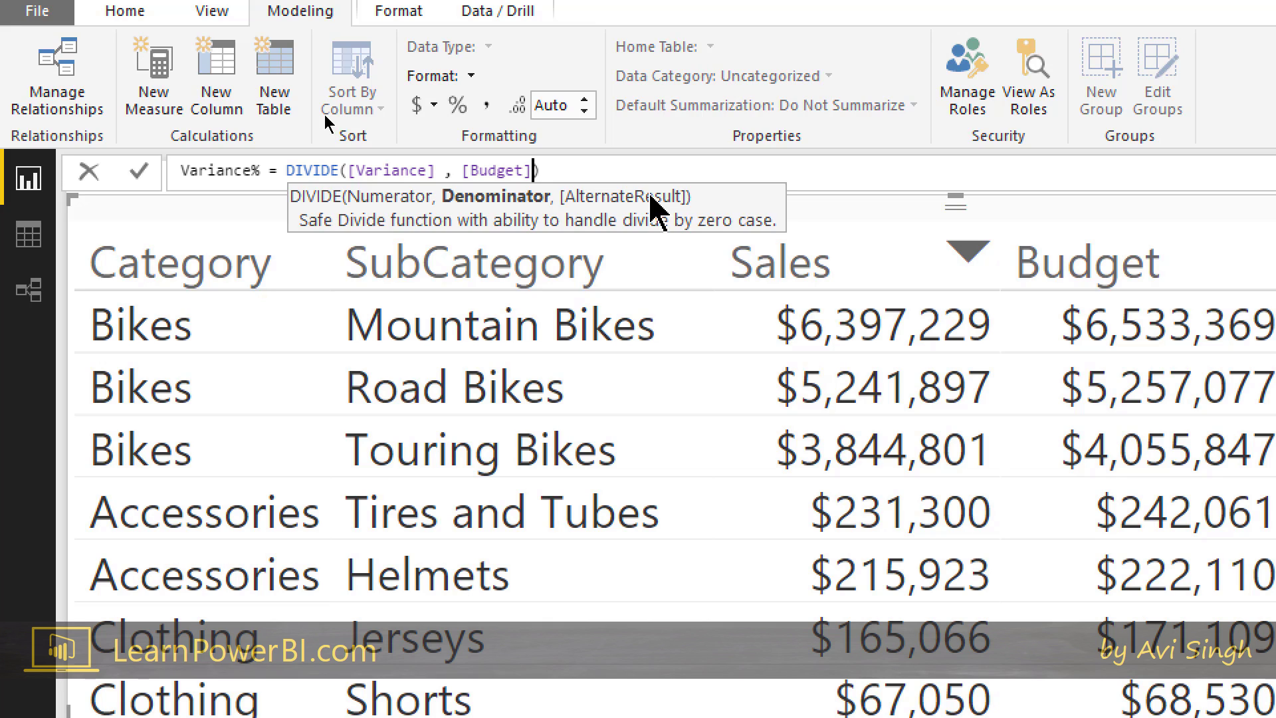
{"action": "key", "text": "Right"}
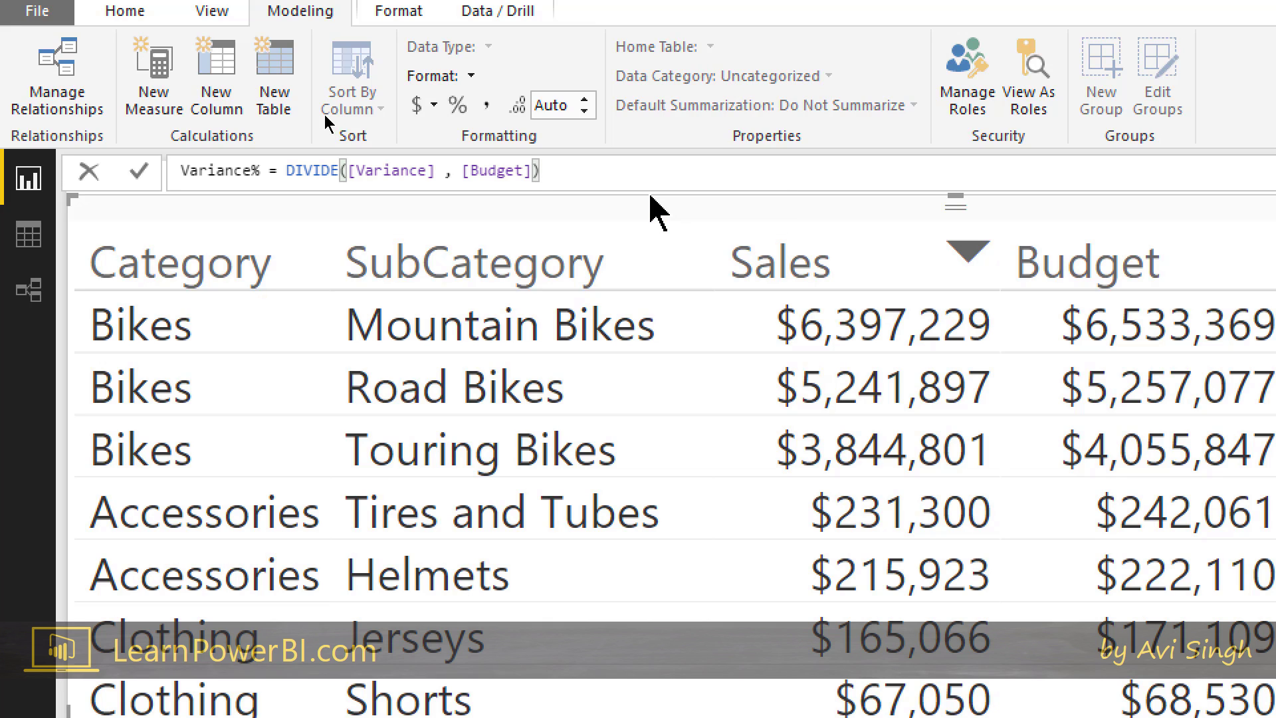
{"action": "key", "text": "Return"}
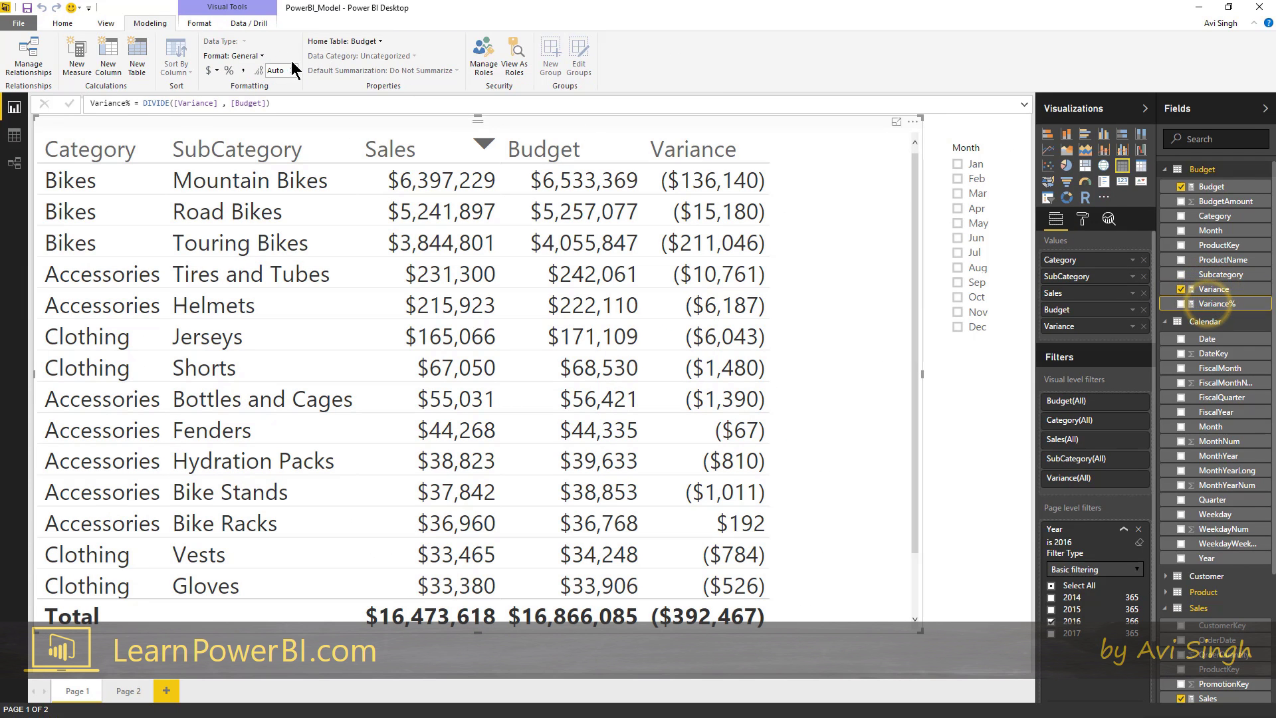
Format Variance% as a percentage with 1 decimal and add it as a table column
{"action": "left_click", "coordinate": [229, 70]}
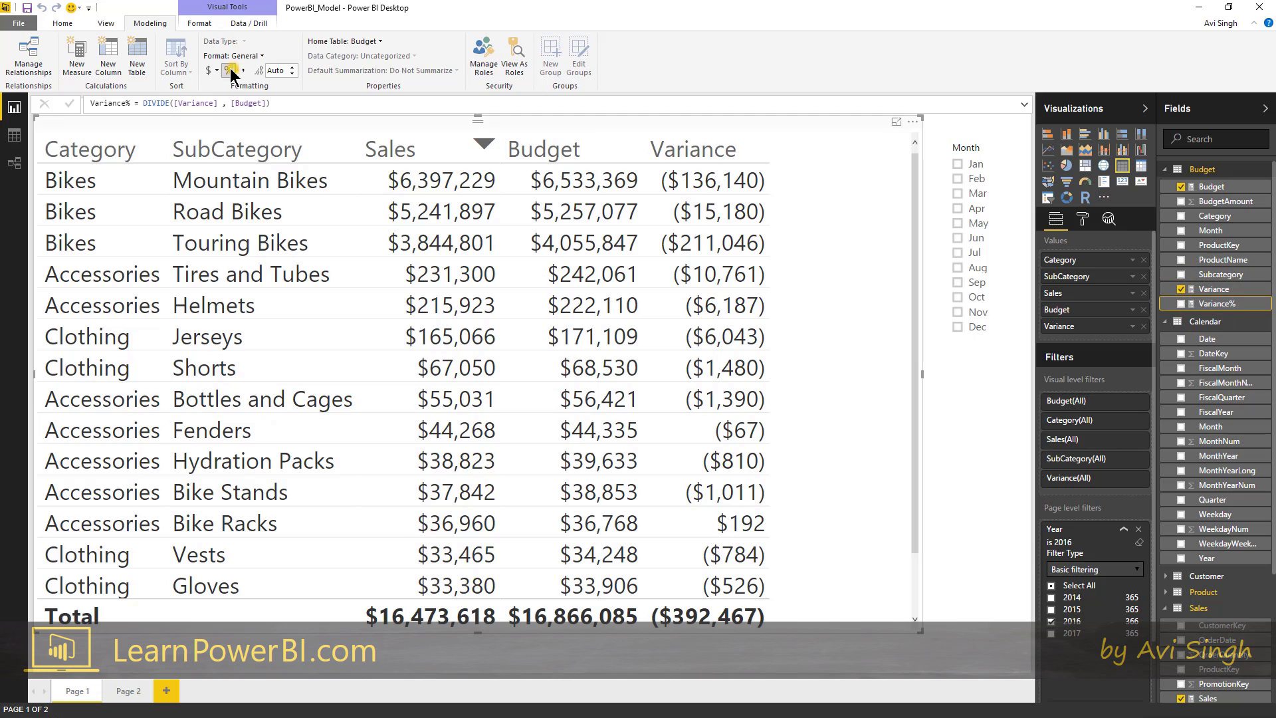
{"action": "left_click", "coordinate": [1180, 304]}
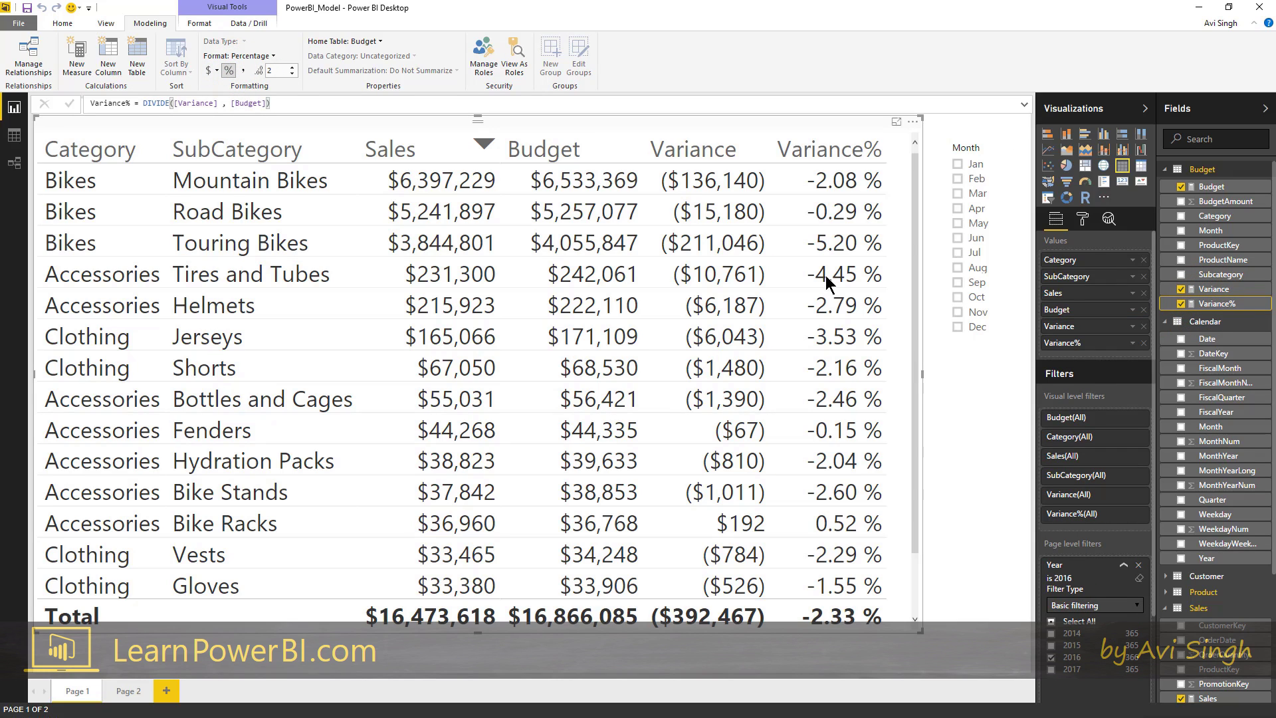
{"action": "left_click", "coordinate": [293, 74]}
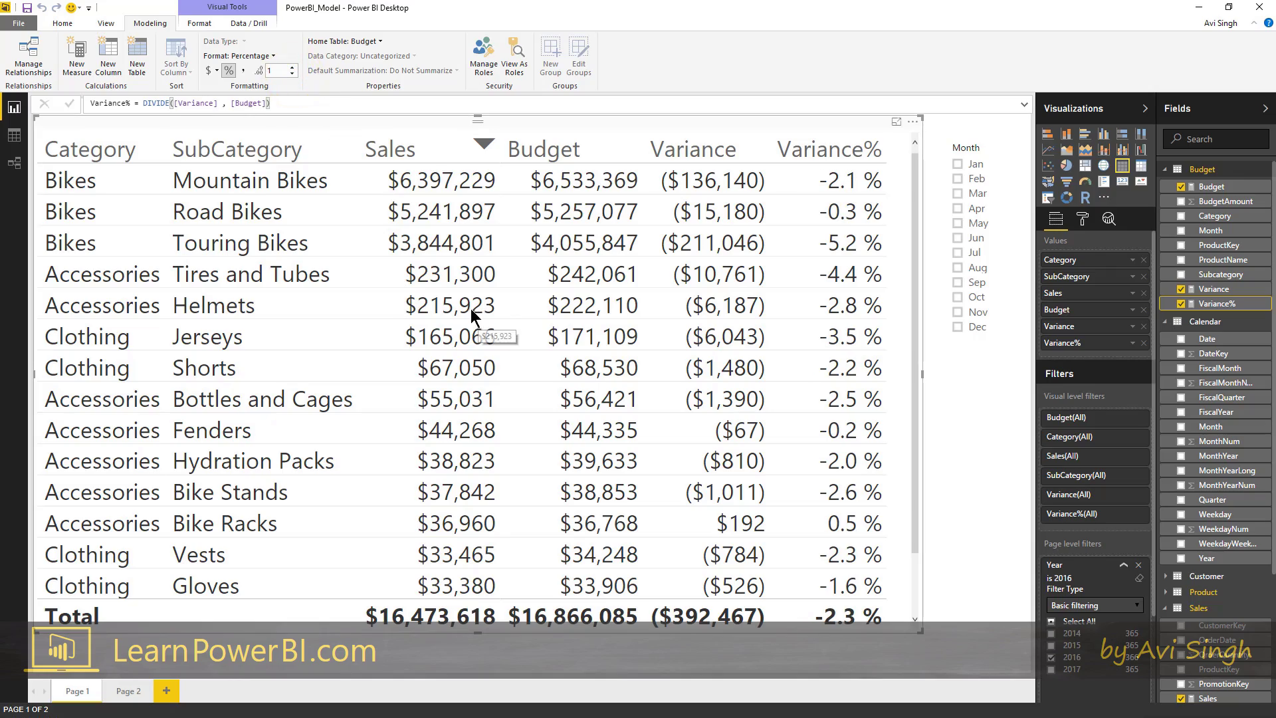